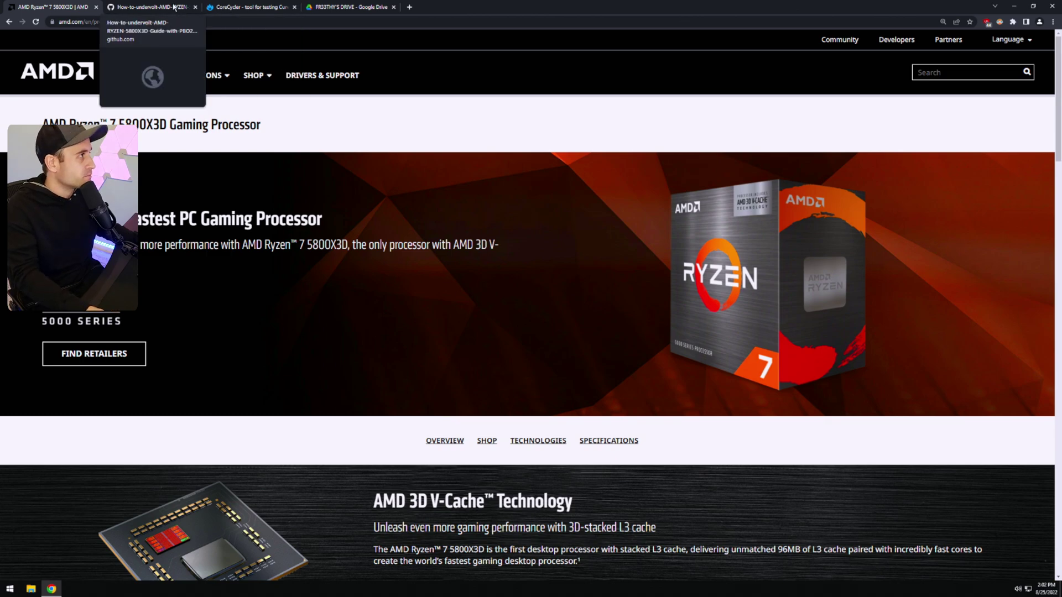
Switch from the AMD Ryzen 7 5800X3D page to the GitHub PBO2 Tuner undervolting guide.
left_click(175, 6)
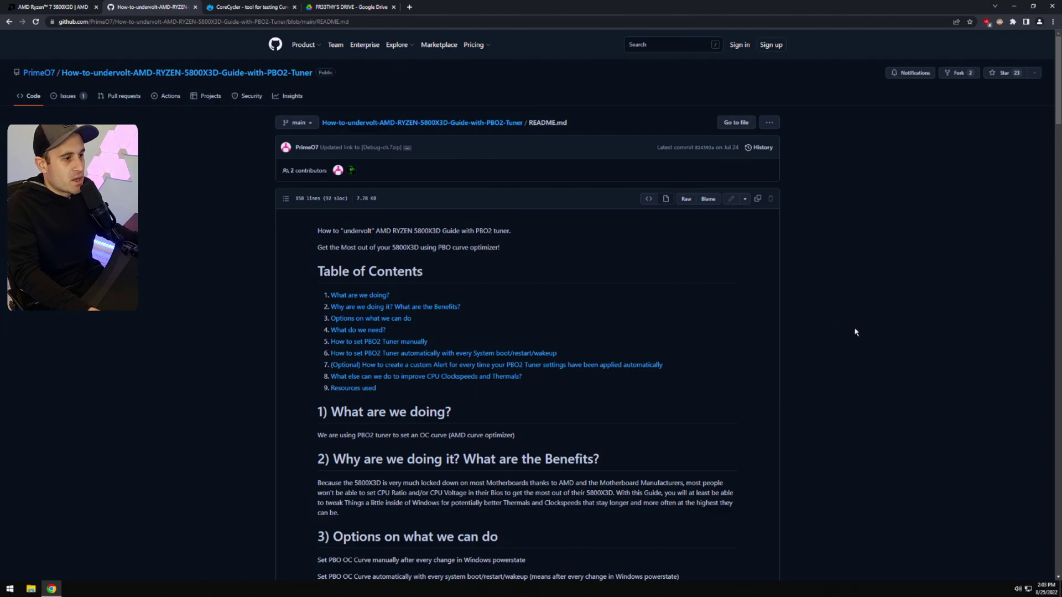
Read the guide's Task Scheduler sections 6 and 7, then move to the overclock.net CoreCycler thread.
scroll(845, 369, "down", 15)
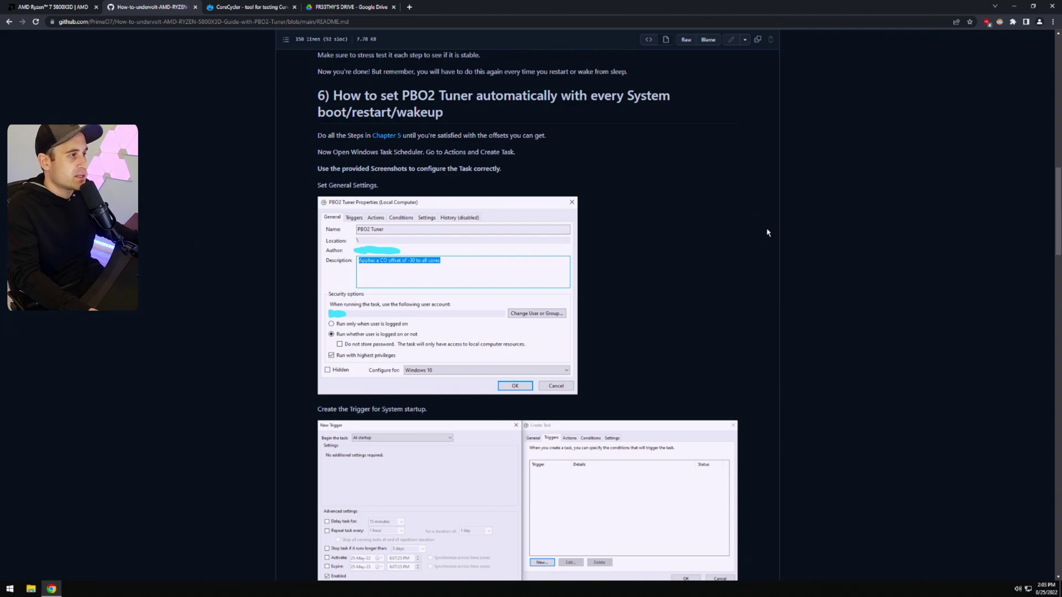
scroll(758, 247, "down", 5)
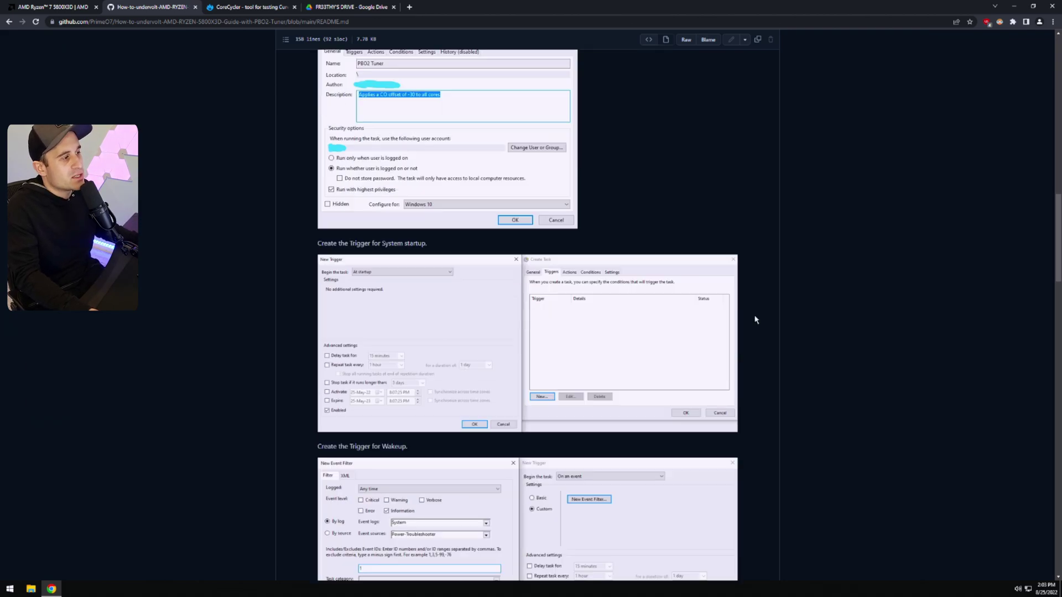
scroll(771, 376, "up", 3)
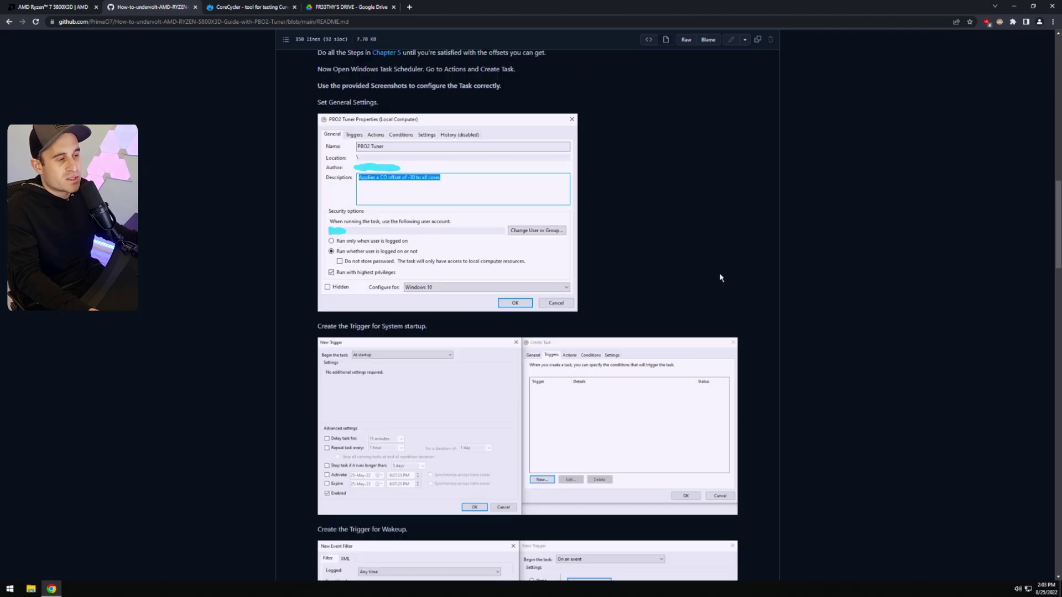
scroll(736, 301, "down", 5)
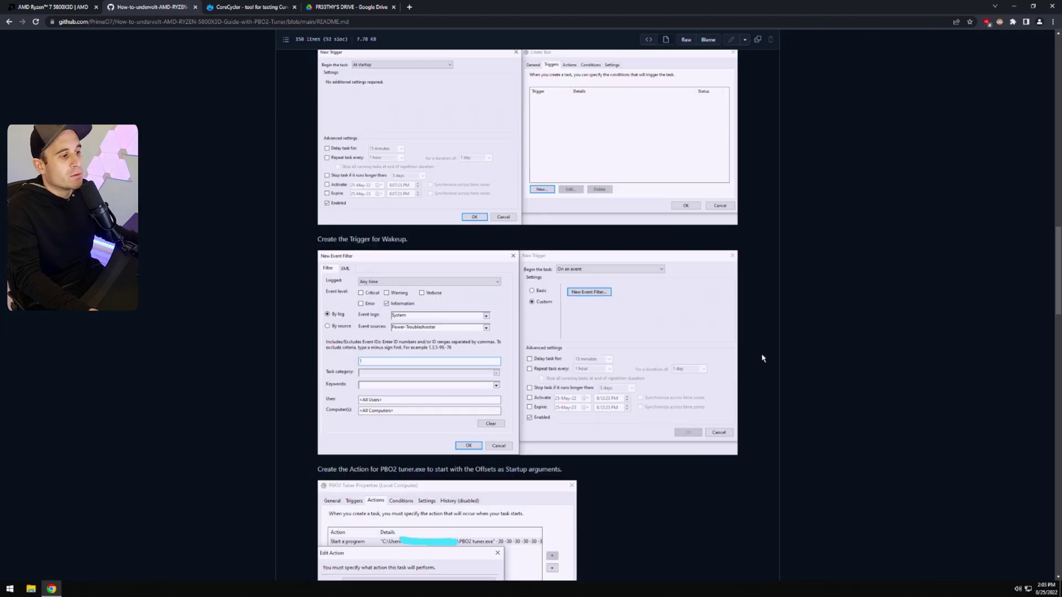
scroll(762, 359, "down", 5)
scroll(736, 381, "down", 3)
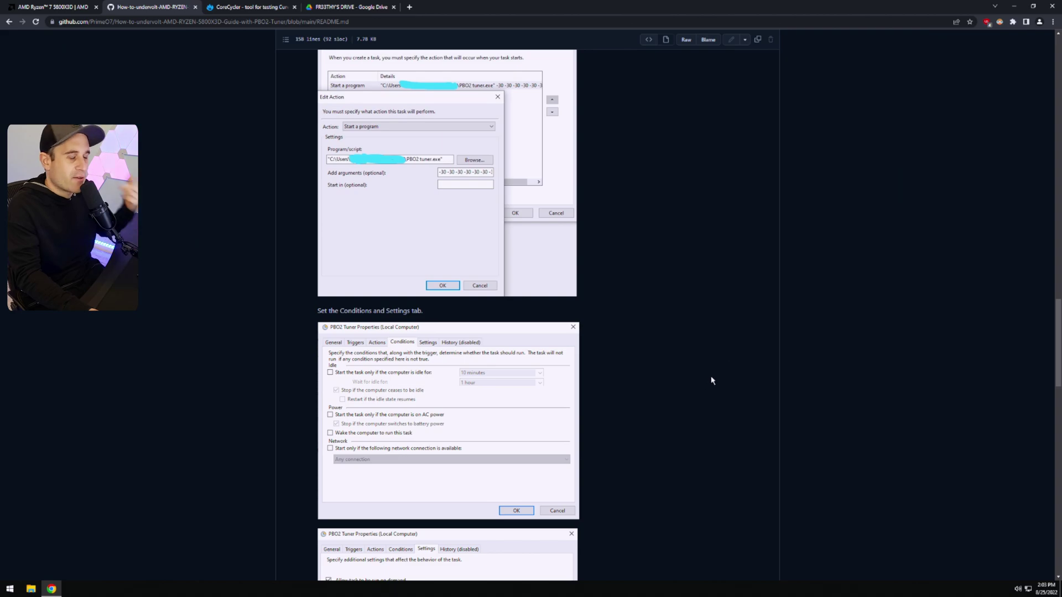
scroll(706, 387, "down", 11)
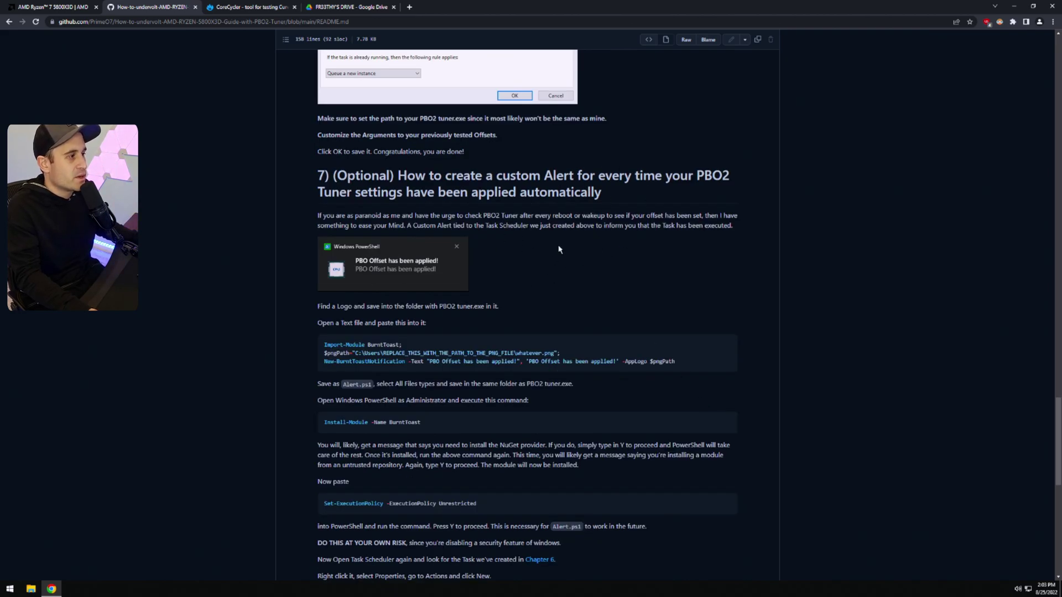
scroll(566, 276, "down", 5)
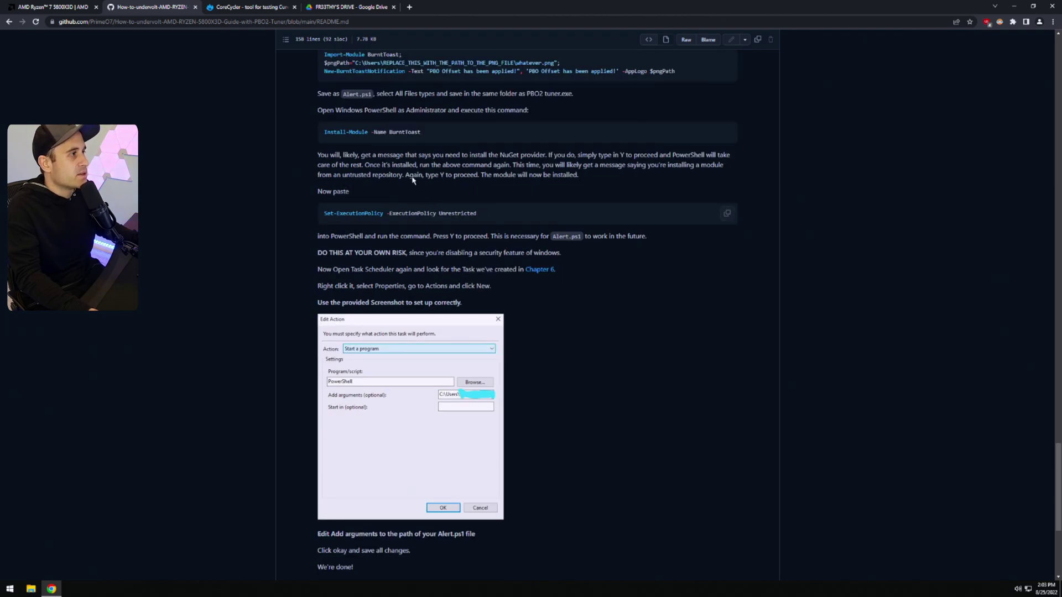
left_click(251, 7)
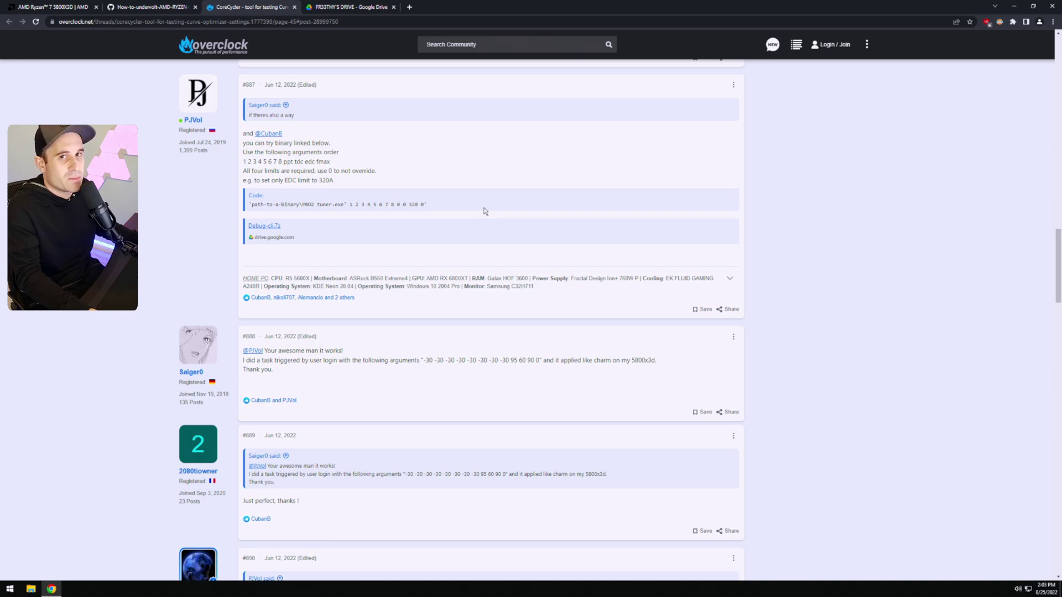
Browse the shared Google Drive's Other folder and look back over the GitHub guide.
left_click(346, 7)
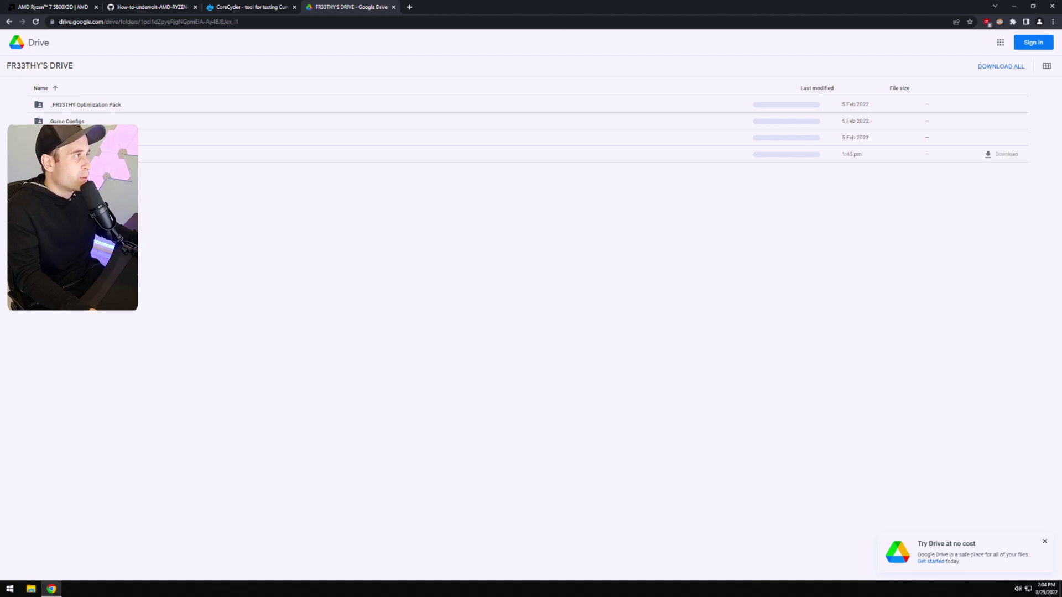
double_click(83, 154)
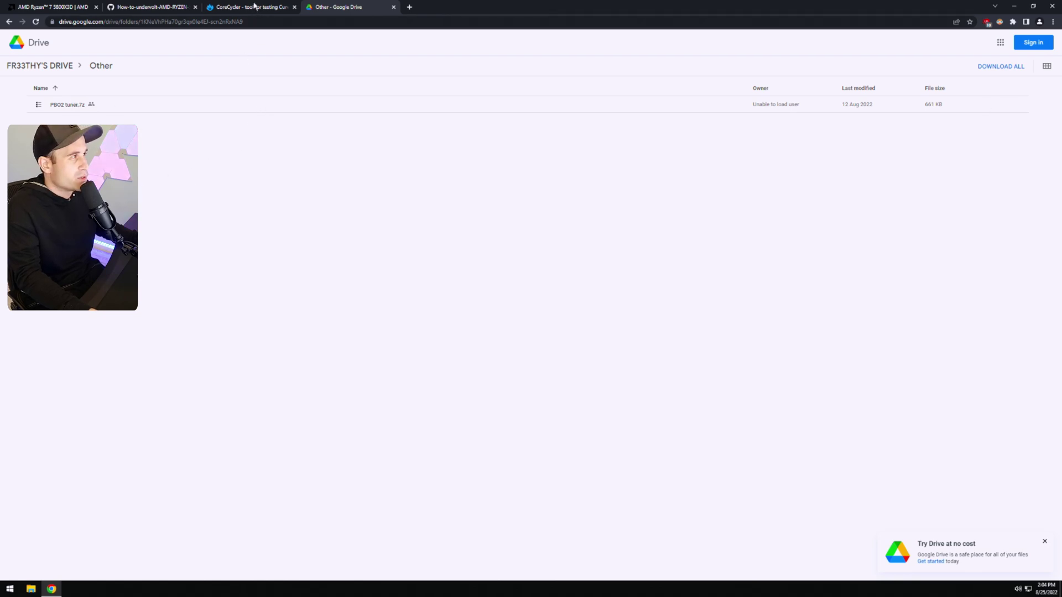
left_click(152, 7)
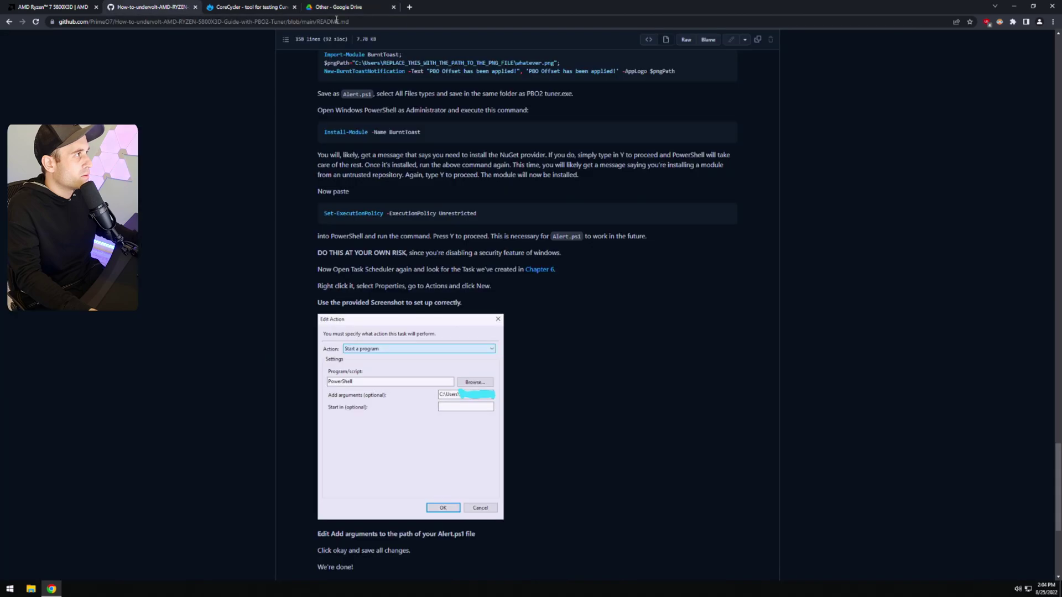
scroll(423, 379, "up", 20)
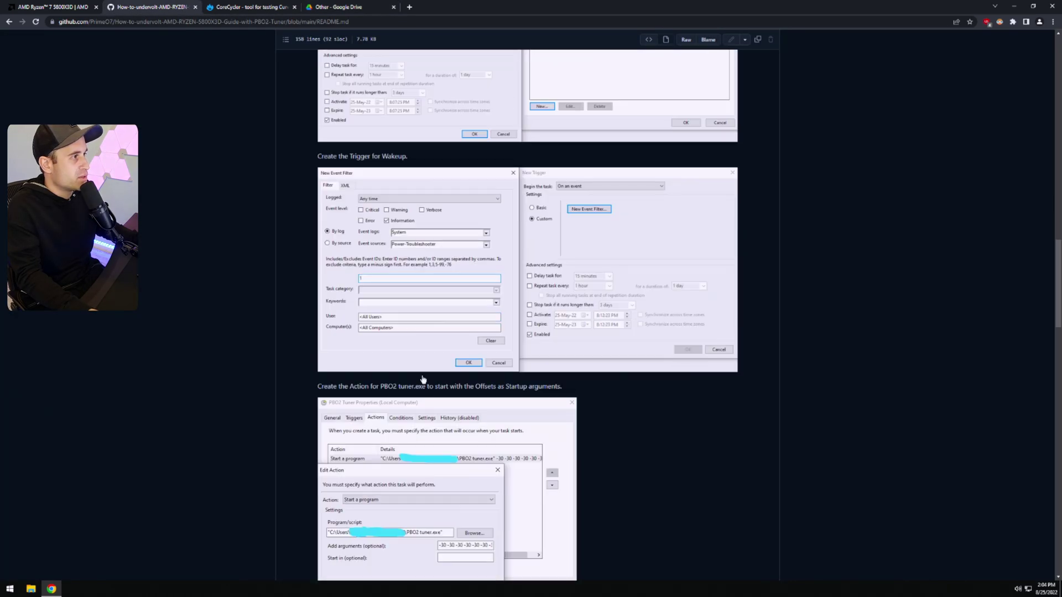
scroll(423, 379, "up", 20)
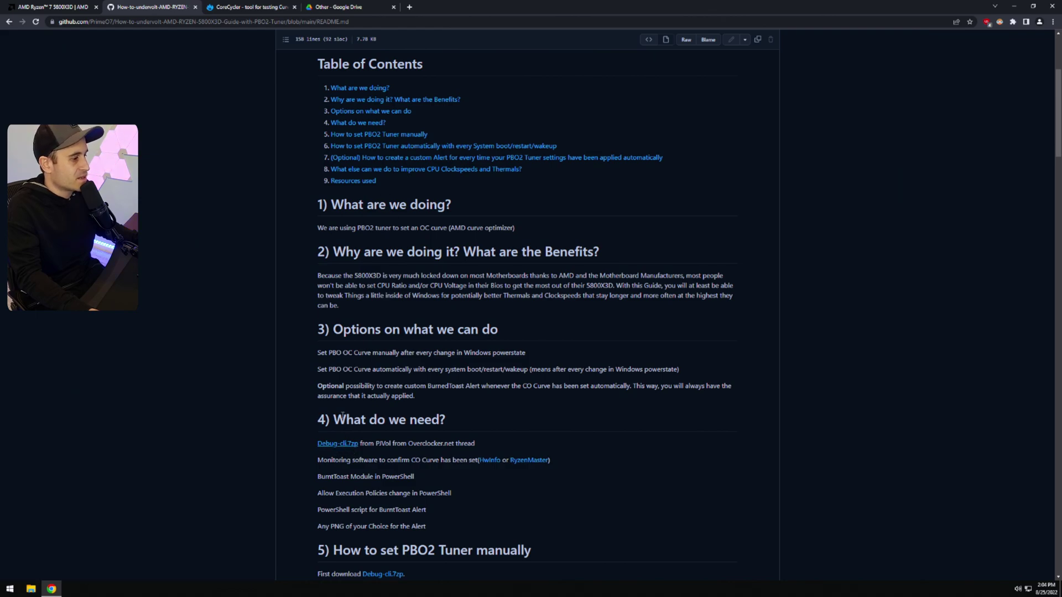
Download Debug-cli.7z from the link in the overclock.net post.
left_click(247, 5)
scroll(387, 266, "up", 1)
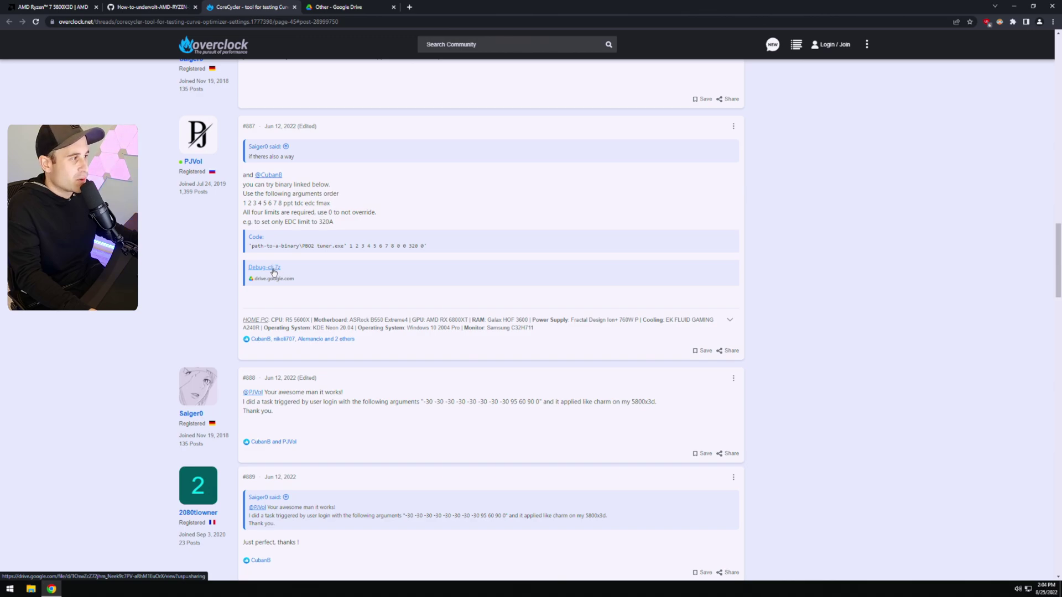
left_click(272, 268)
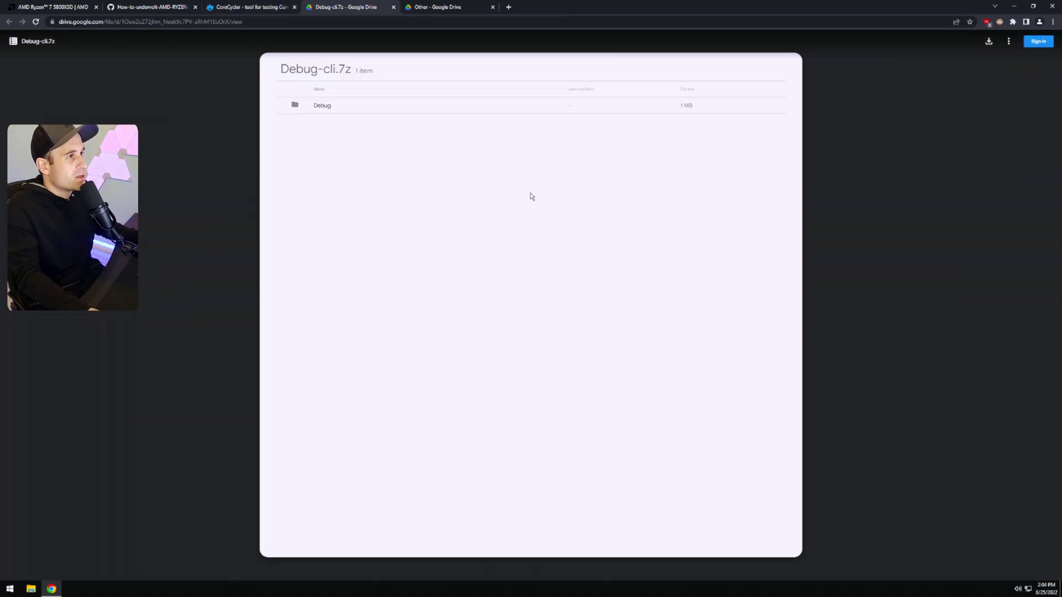
left_click(988, 41)
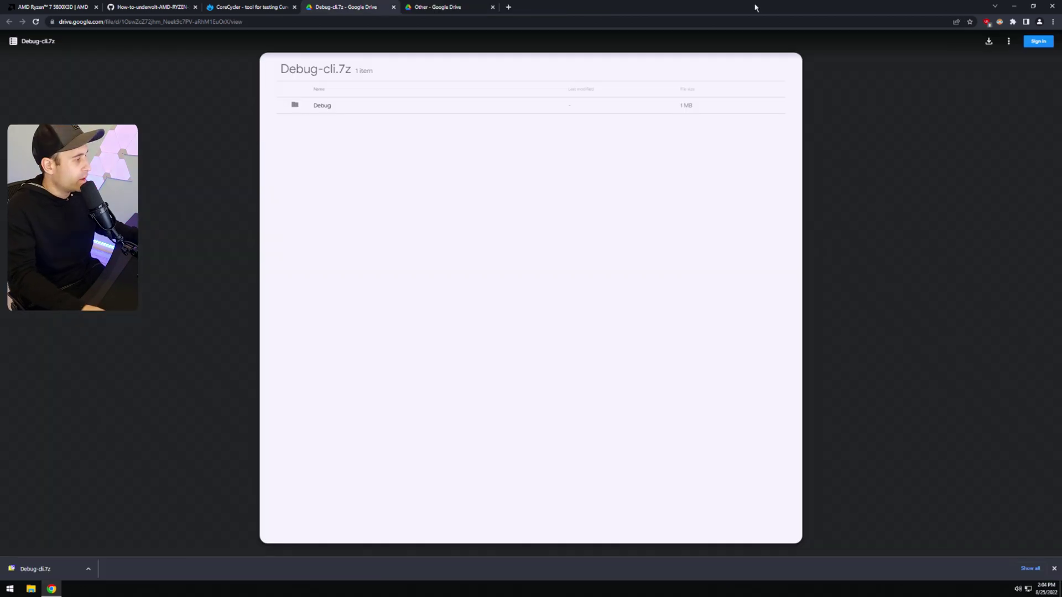
Move the downloaded Debug-cli.7z from Downloads to the Desktop.
left_click(88, 569)
left_click(102, 545)
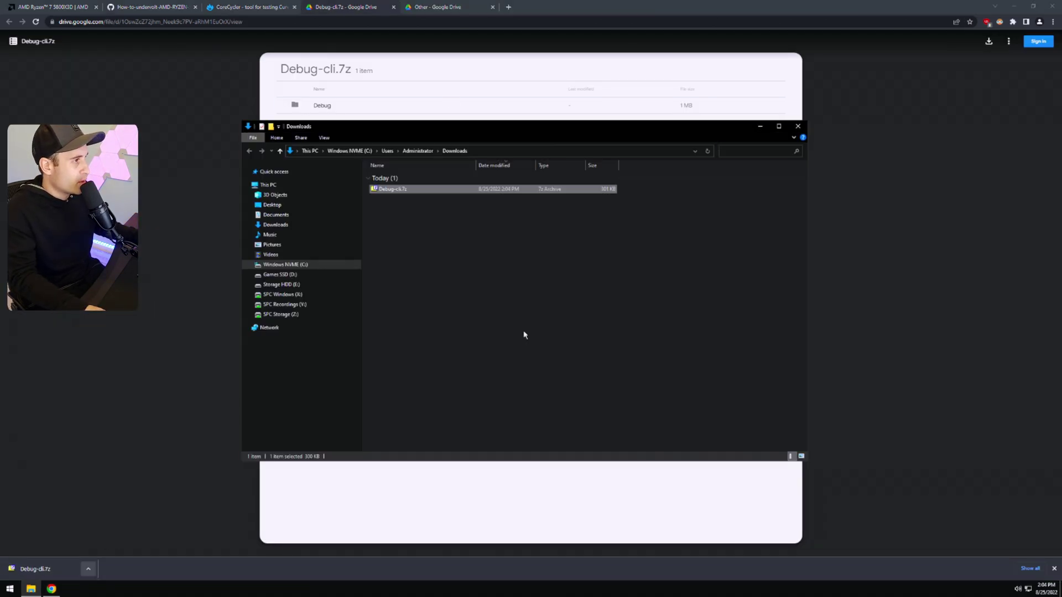
left_click(270, 204)
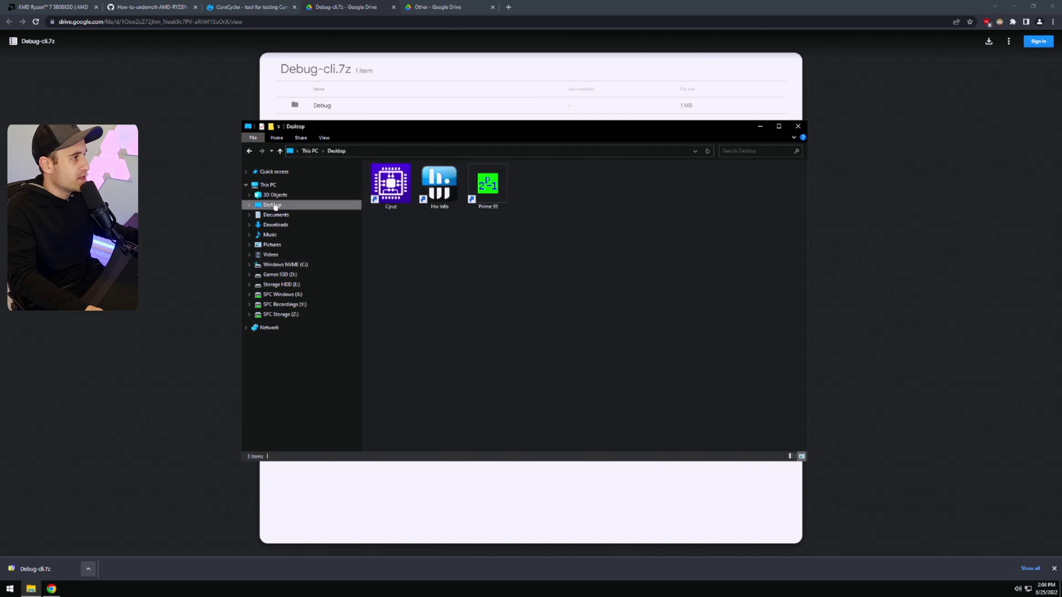
left_click(249, 151)
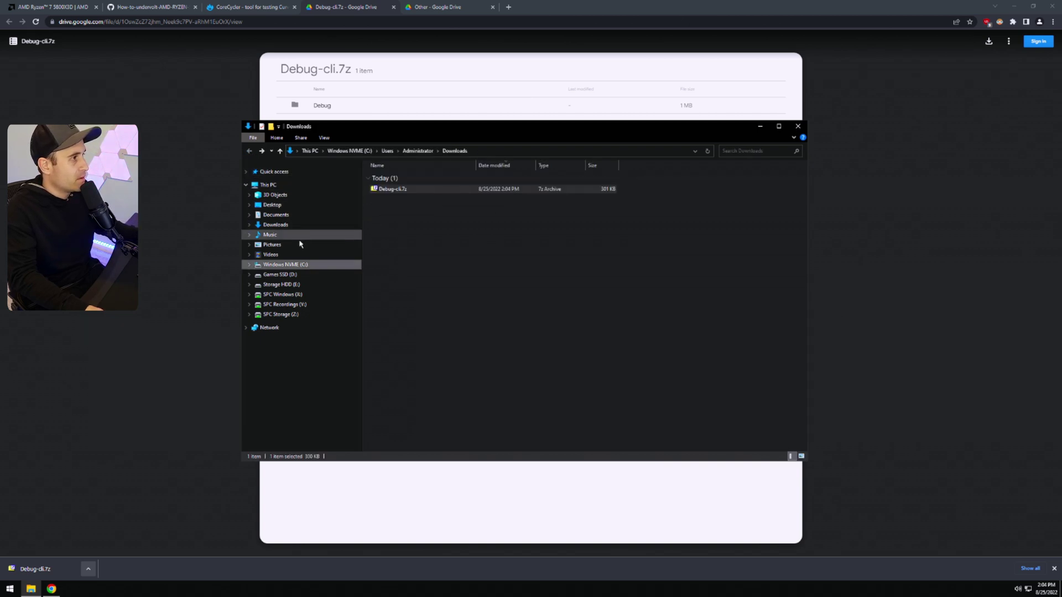
left_click_drag(395, 192, 274, 205)
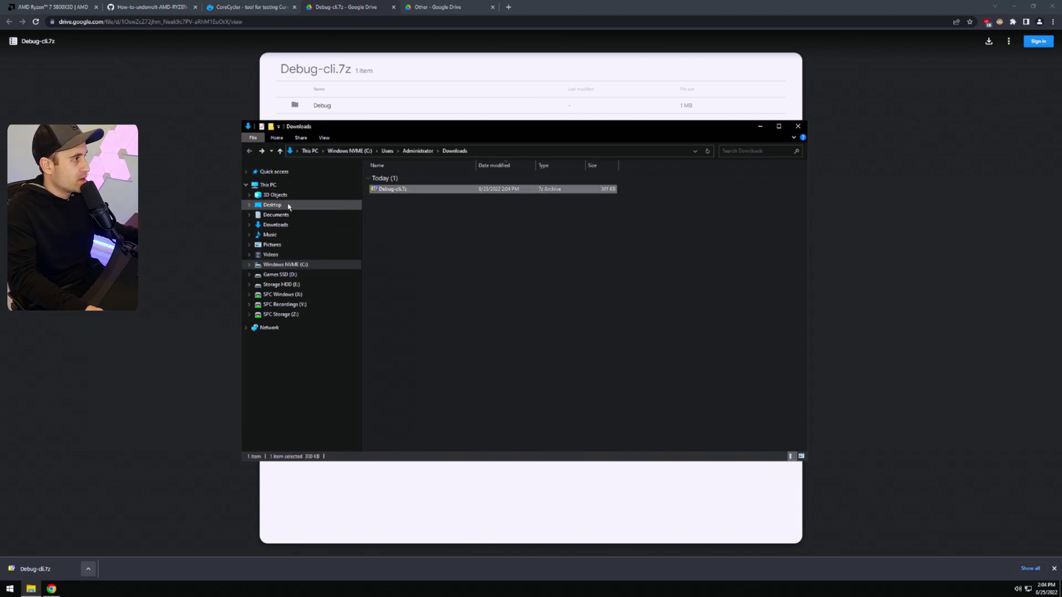
left_click(273, 205)
Close Chrome and Explorer, then extract Debug-cli.7z onto the desktop with Extract Here.
left_click(1052, 6)
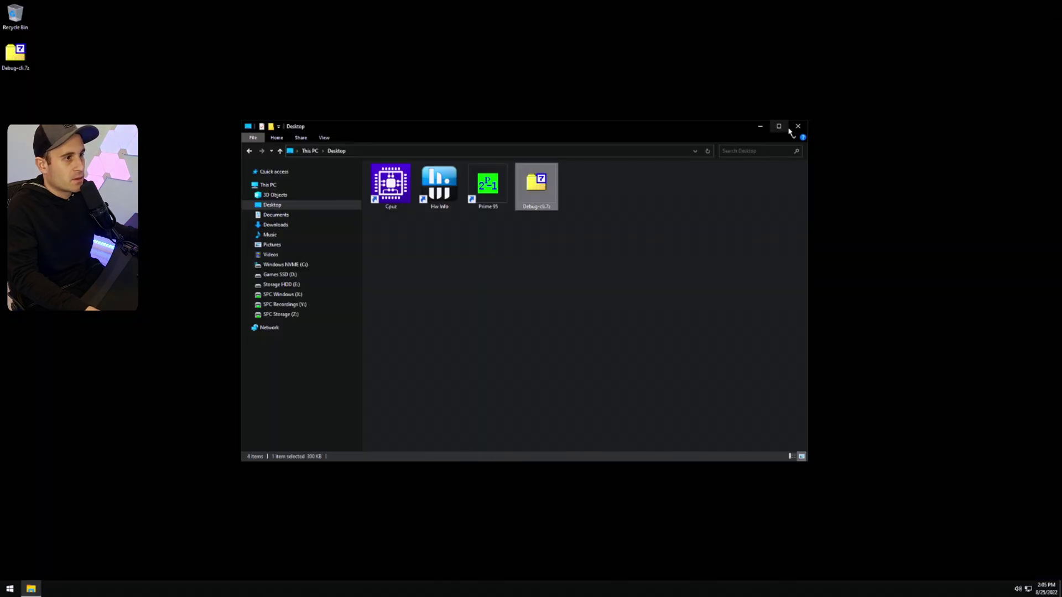
left_click(798, 126)
left_click_drag(147, 102, 389, 138)
right_click(373, 134)
left_click(356, 117)
right_click(383, 130)
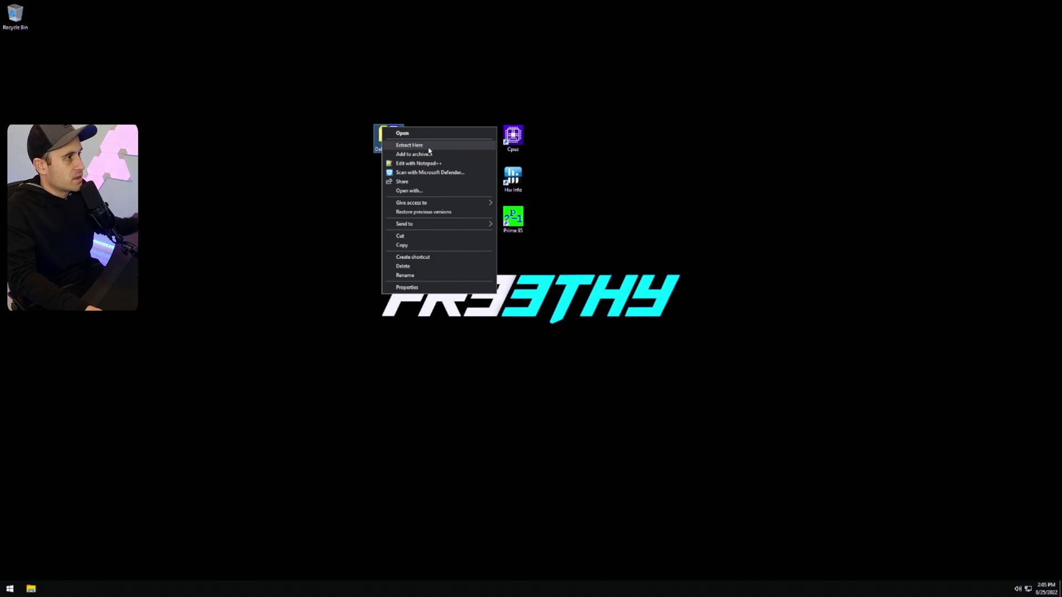
left_click(429, 146)
Open the extracted Debug folder and copy the PBO2 tuner.exe file name.
left_click_drag(14, 58, 387, 185)
double_click(389, 179)
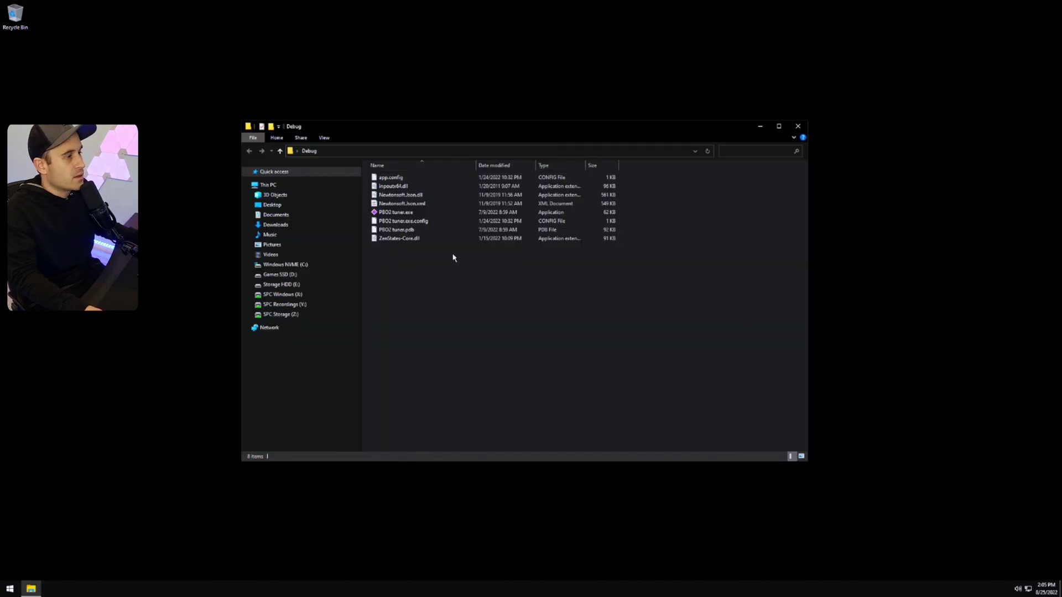
left_click(406, 216)
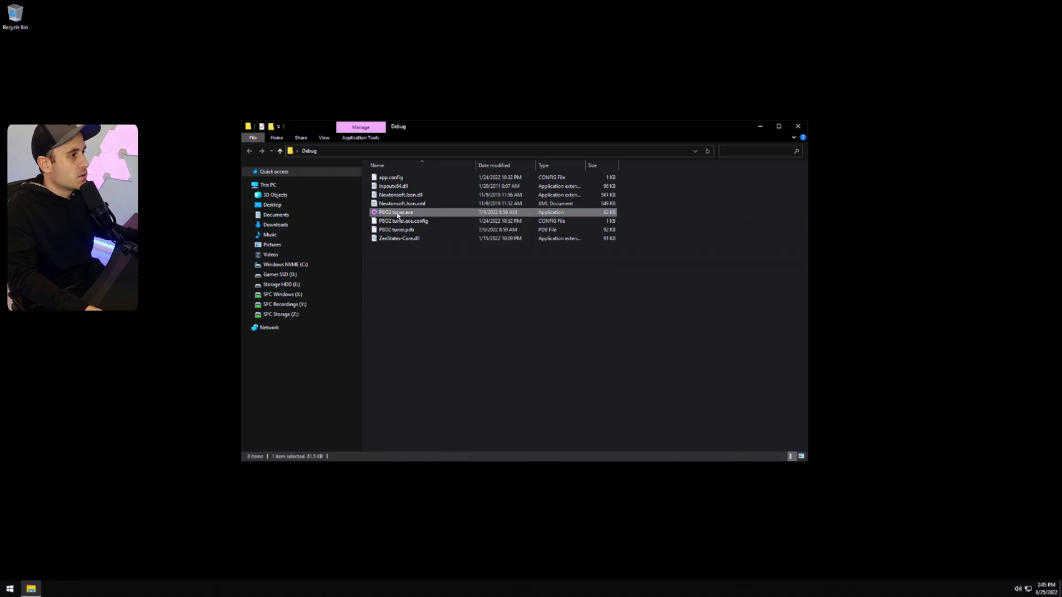
left_click(397, 216)
key("ctrl+c")
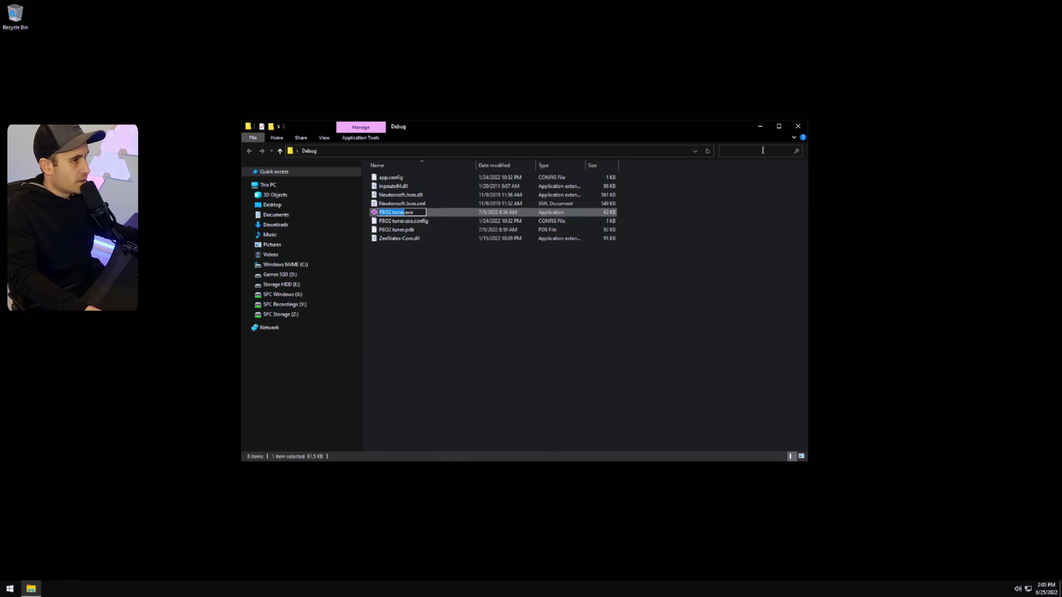
left_click(798, 126)
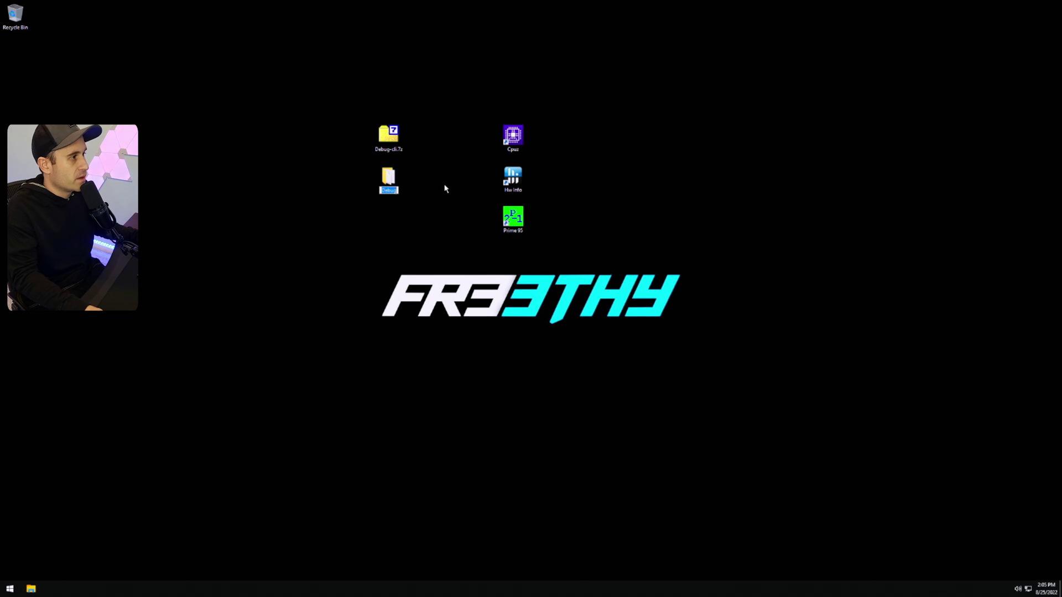
Rename the Debug folder to 'PBO2 tuner'.
key("F2")
key("ctrl+v")
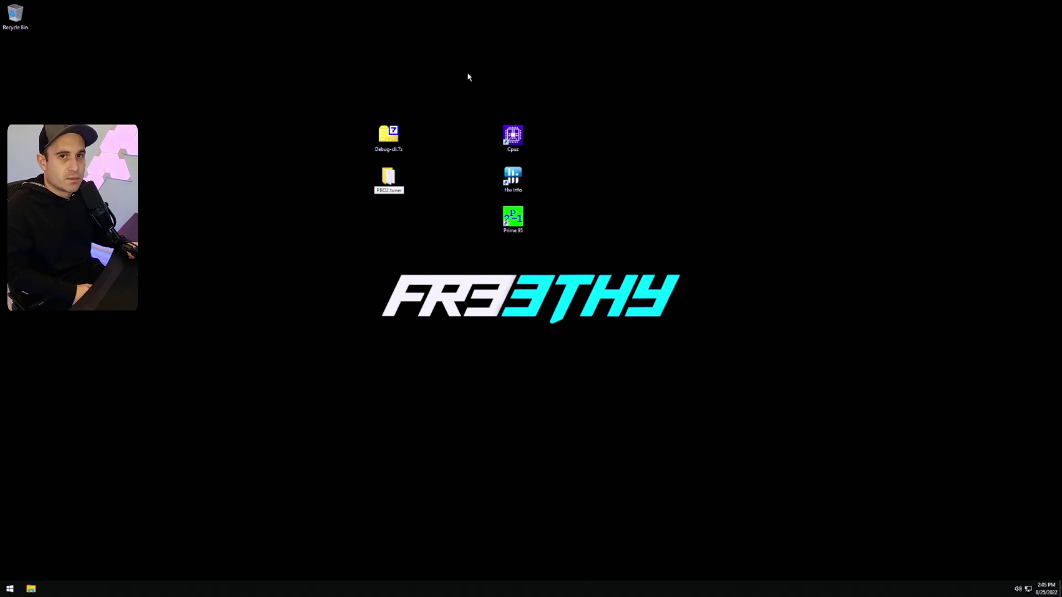
key("Return")
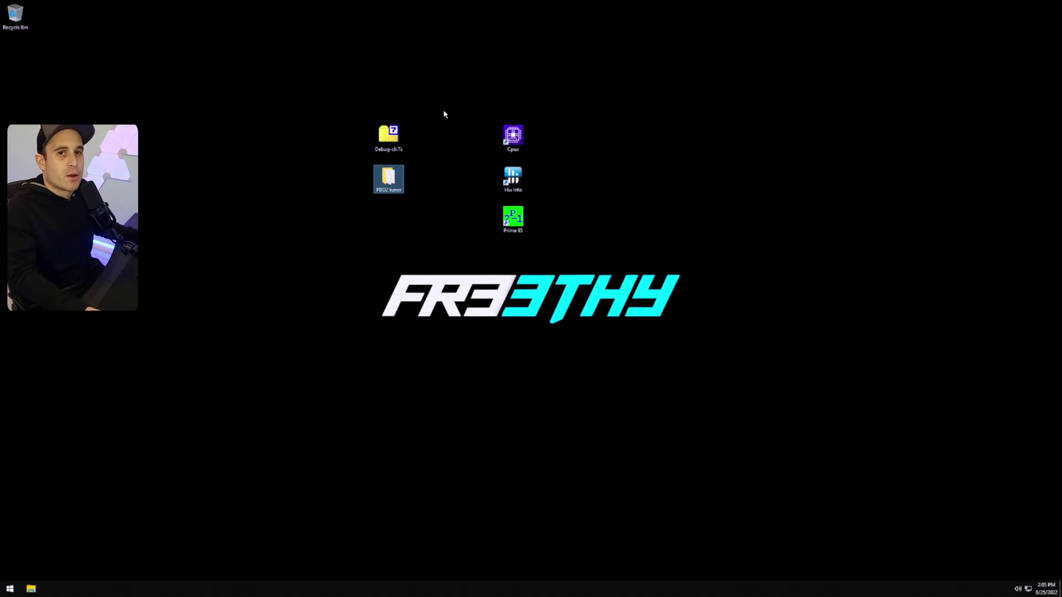
left_click(323, 248)
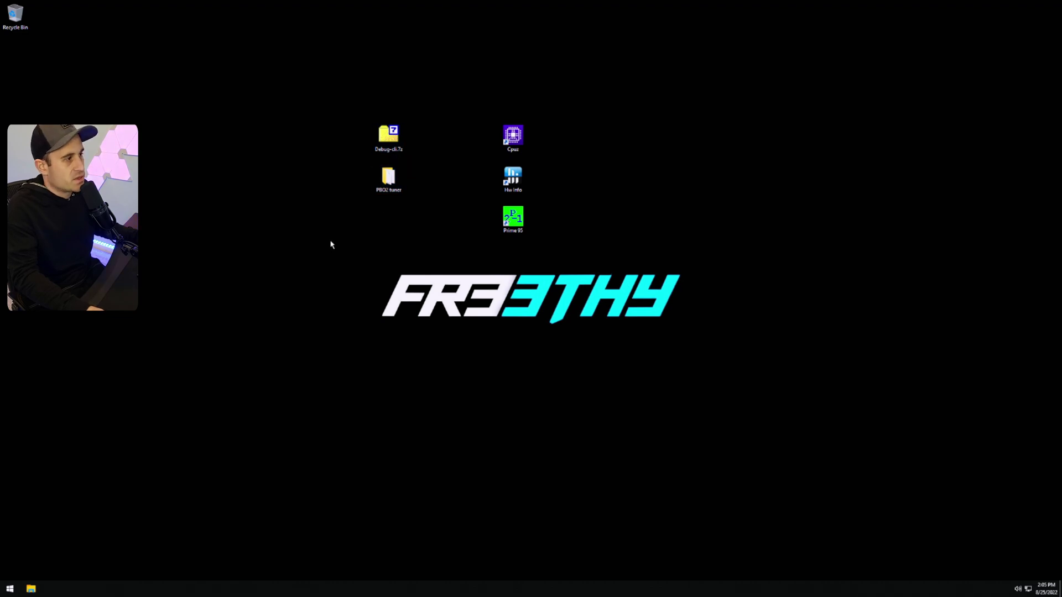
Open the PBO2 tuner folder on the desktop and select all eight files.
left_click(389, 178)
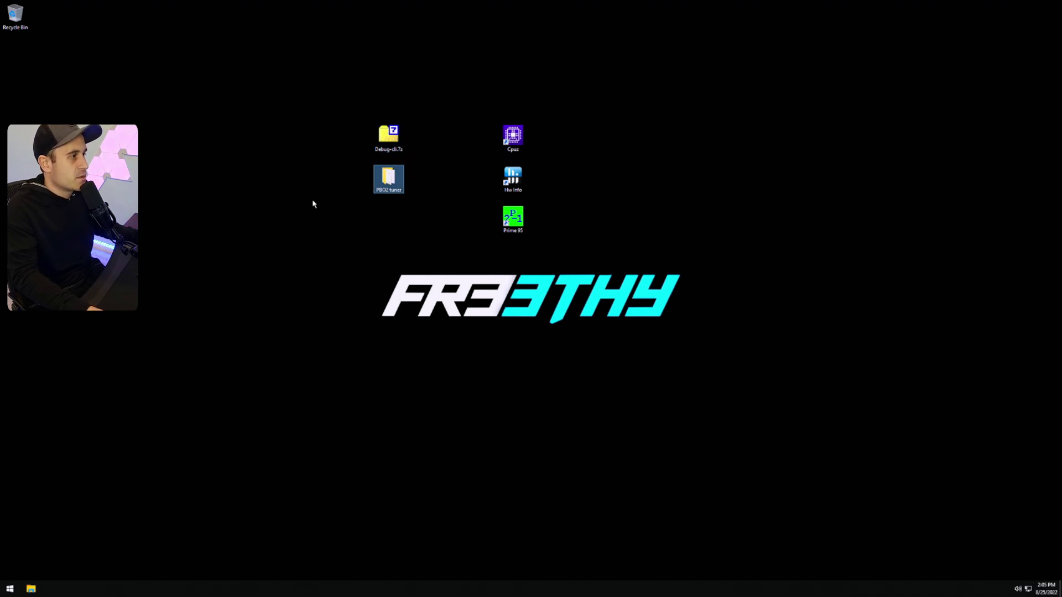
double_click(386, 178)
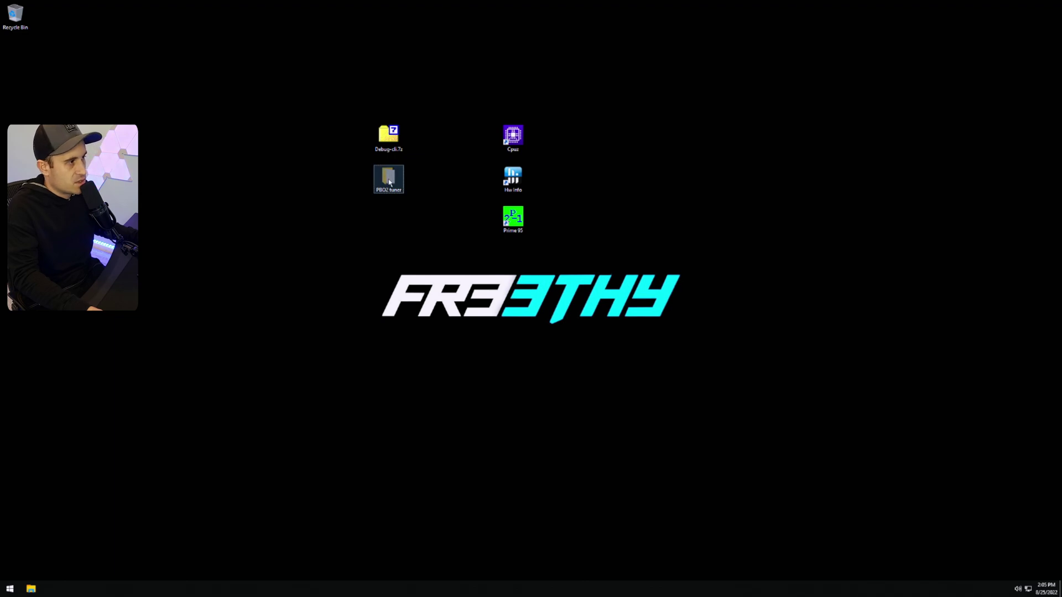
double_click(389, 183)
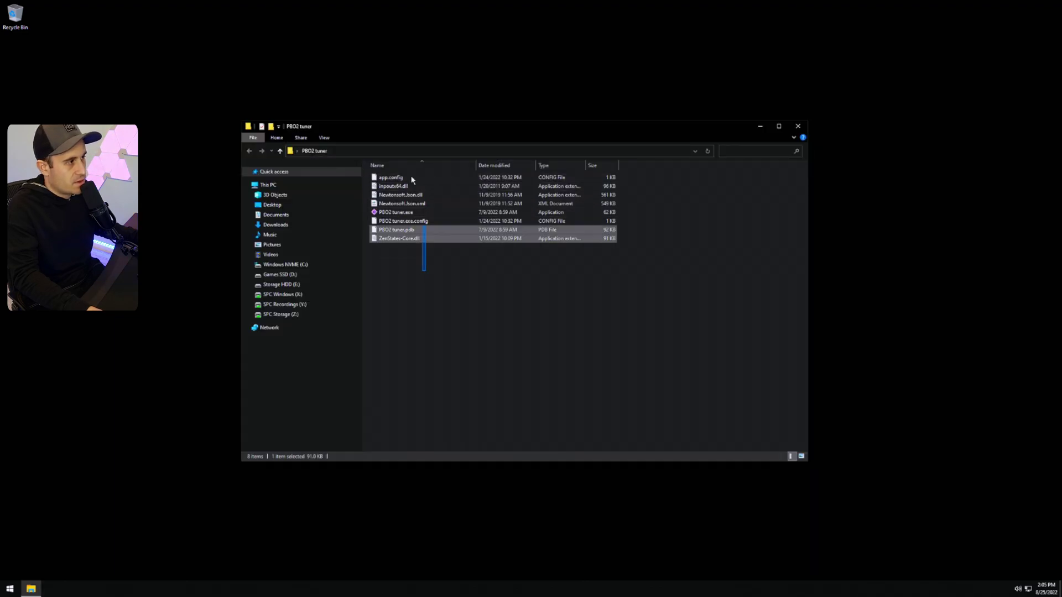
left_click_drag(423, 270, 411, 173)
left_click(798, 126)
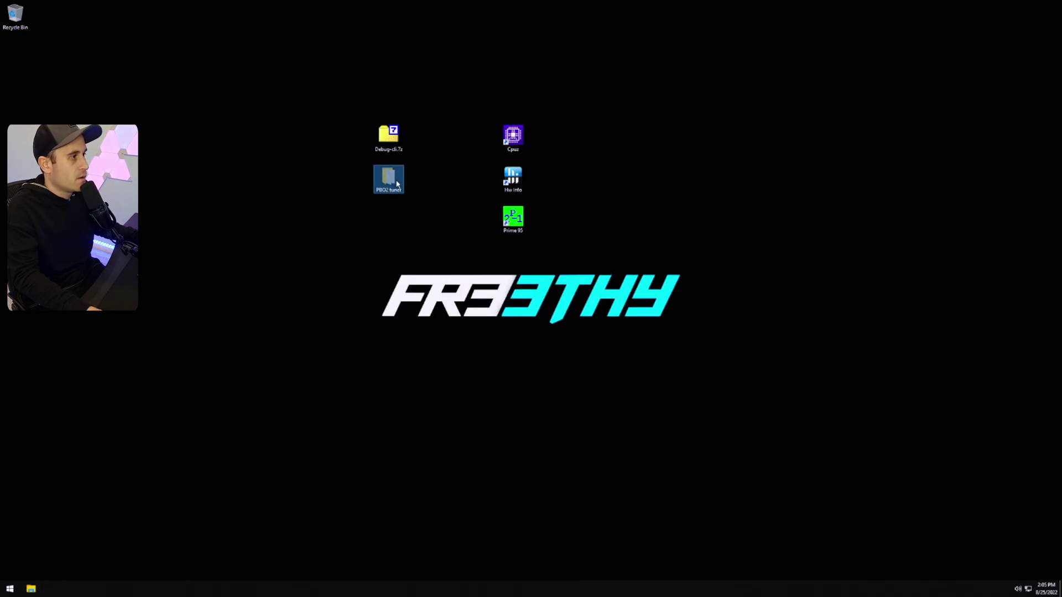
Refresh C:\Program Files (x86) and open the PBO2 tuner folder there.
key("super+e")
double_click(409, 244)
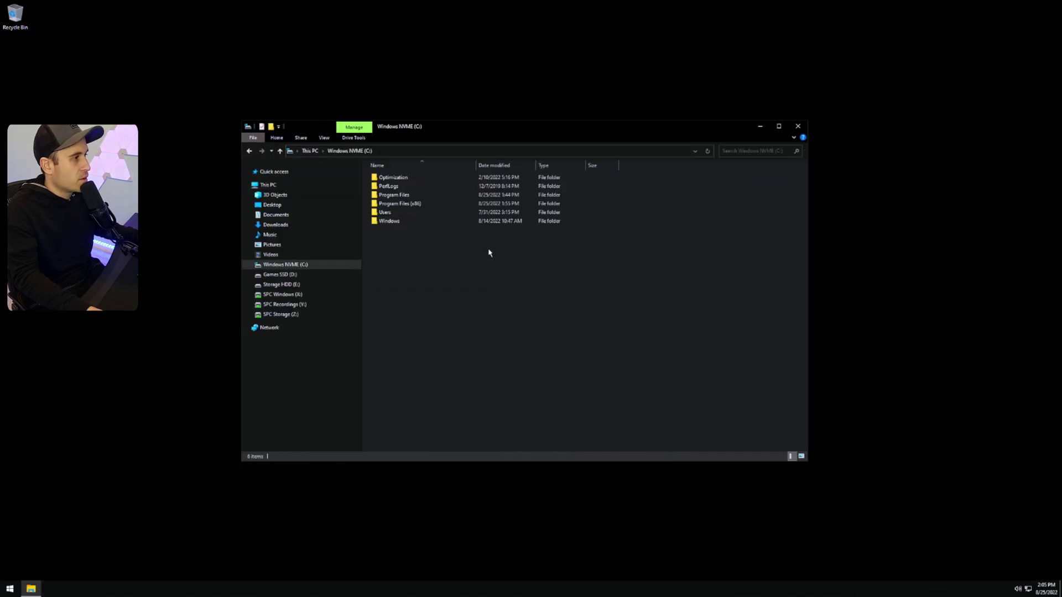
double_click(415, 204)
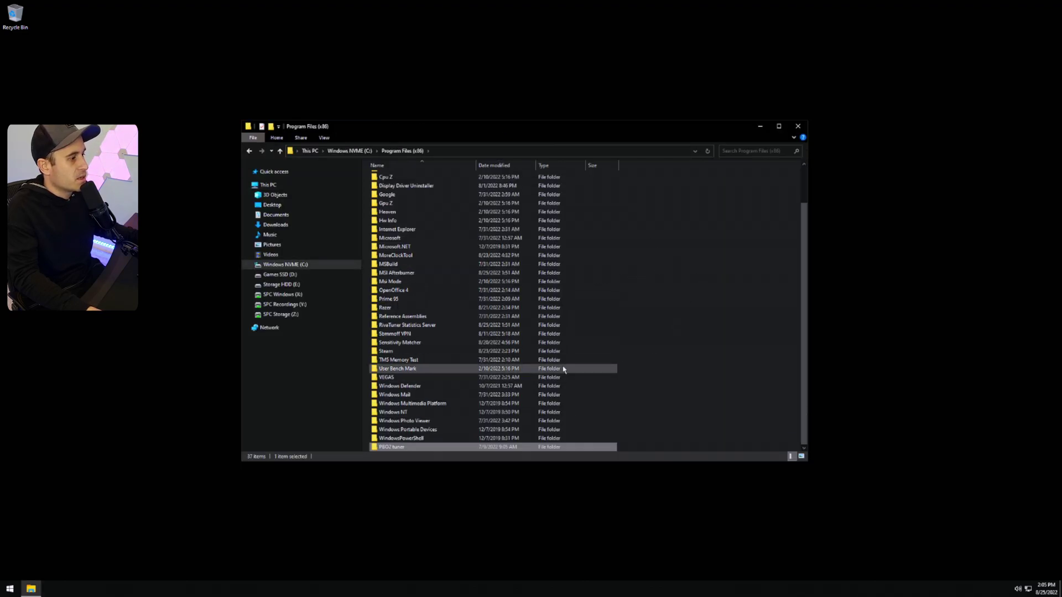
right_click(709, 371)
left_click(732, 415)
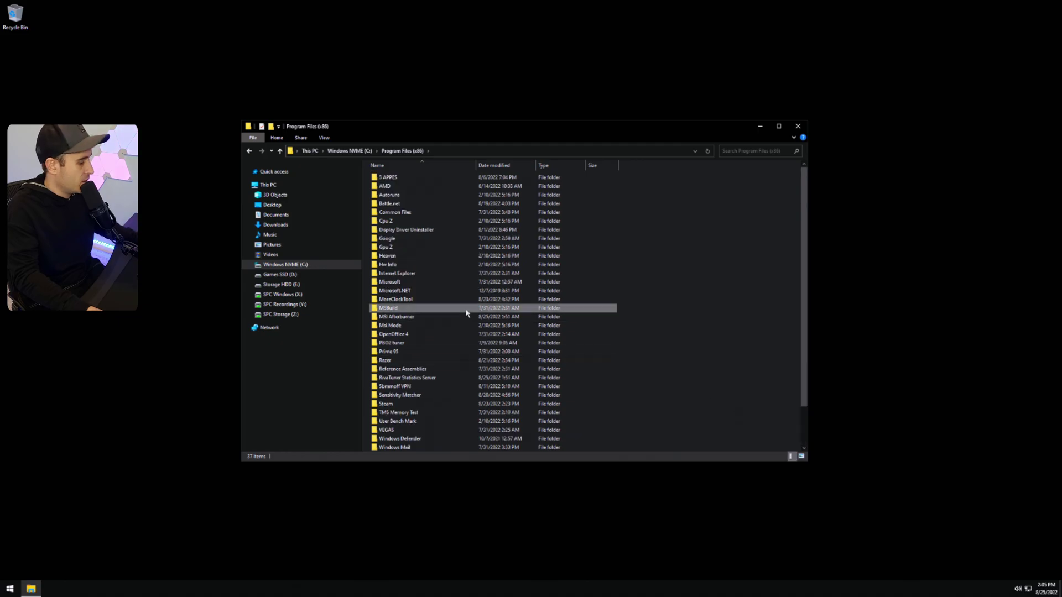
double_click(391, 344)
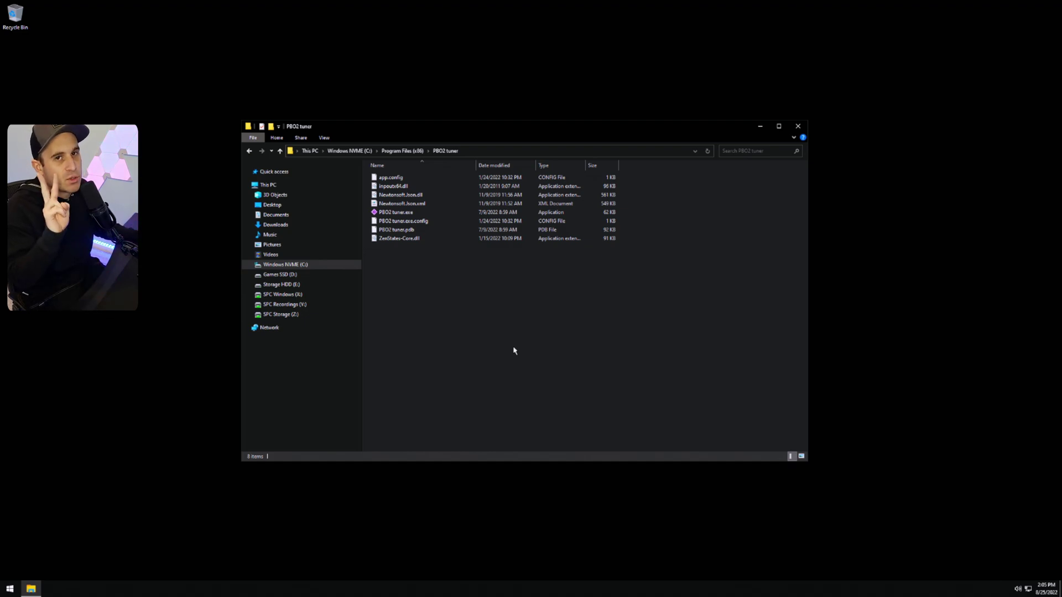
right_click(386, 216)
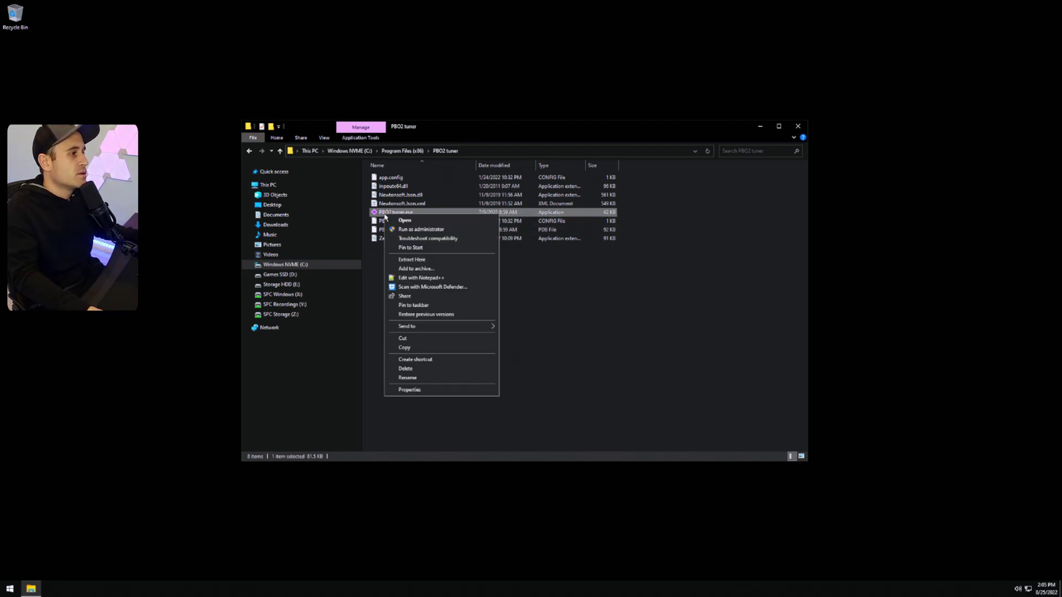
Create two PBO2 tuner.exe shortcuts and move both to the desktop under Debug-cli.7z.
left_click(427, 360)
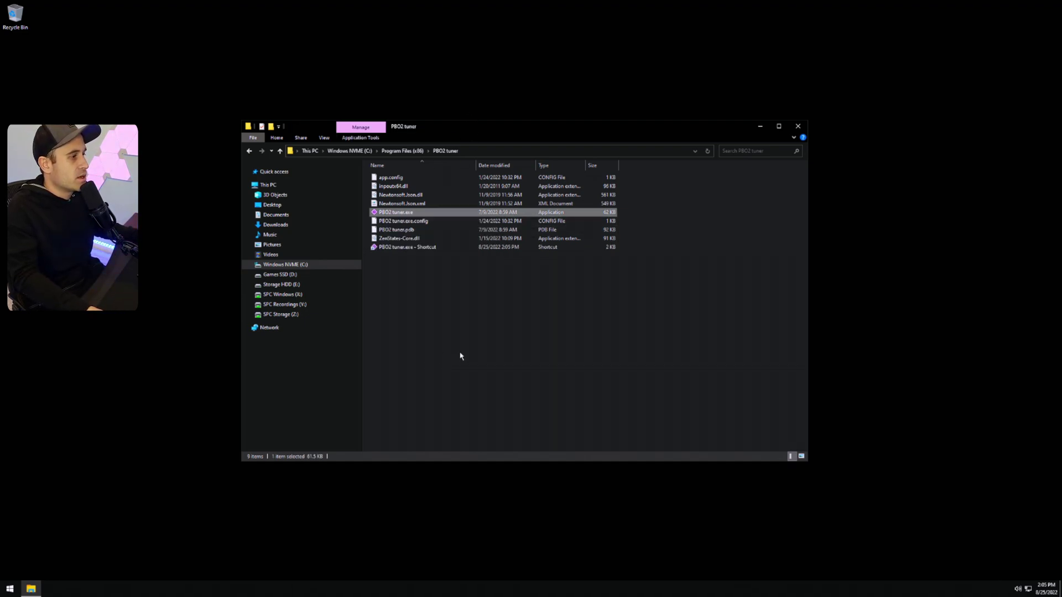
right_click(392, 215)
left_click(429, 357)
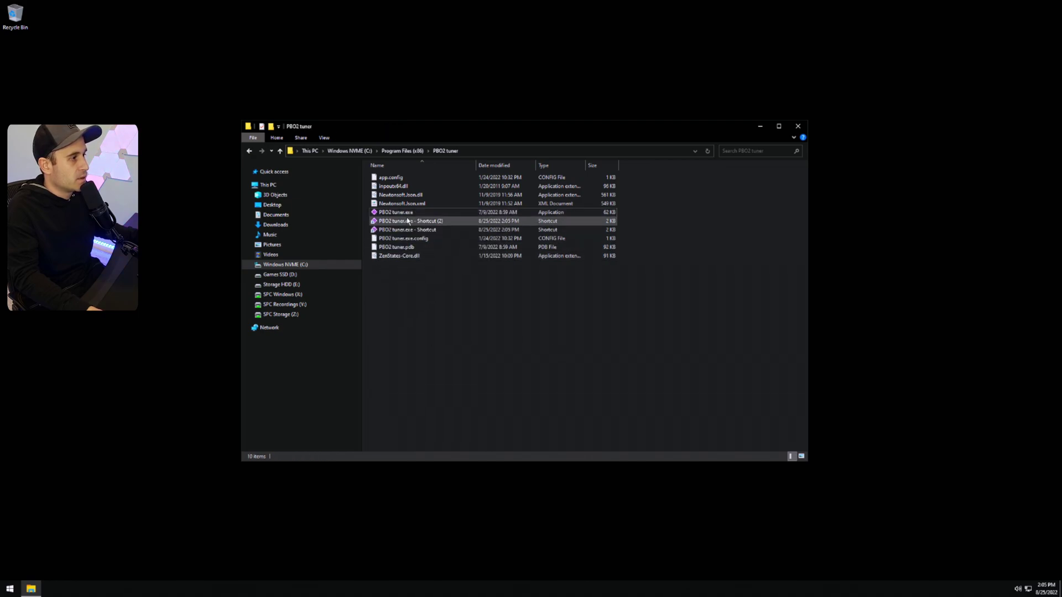
left_click(407, 222)
left_click(407, 229, "shift")
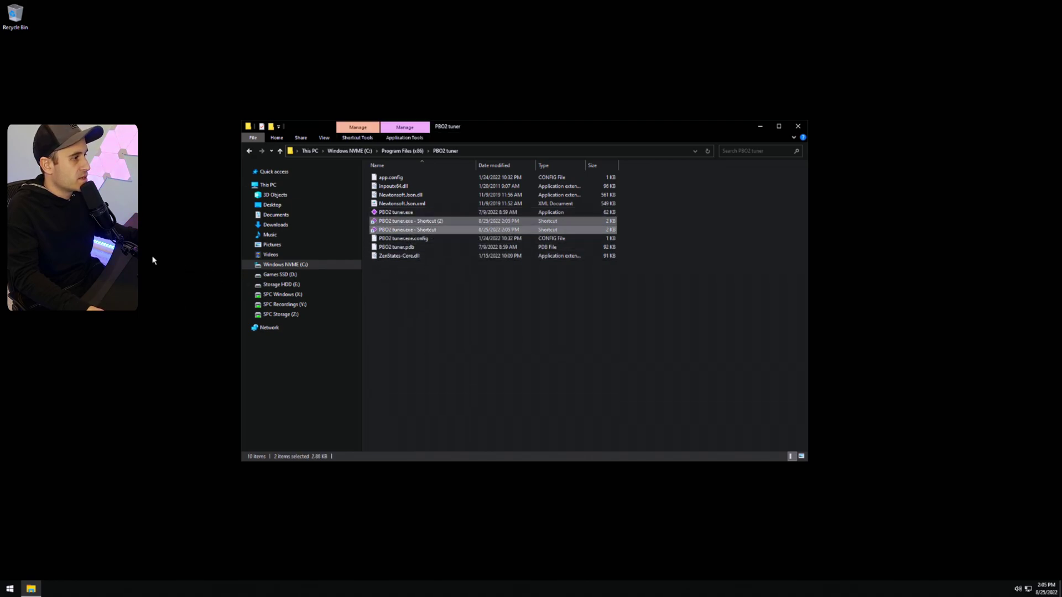
key("ctrl+x")
left_click(175, 256)
key("ctrl+v")
left_click(798, 126)
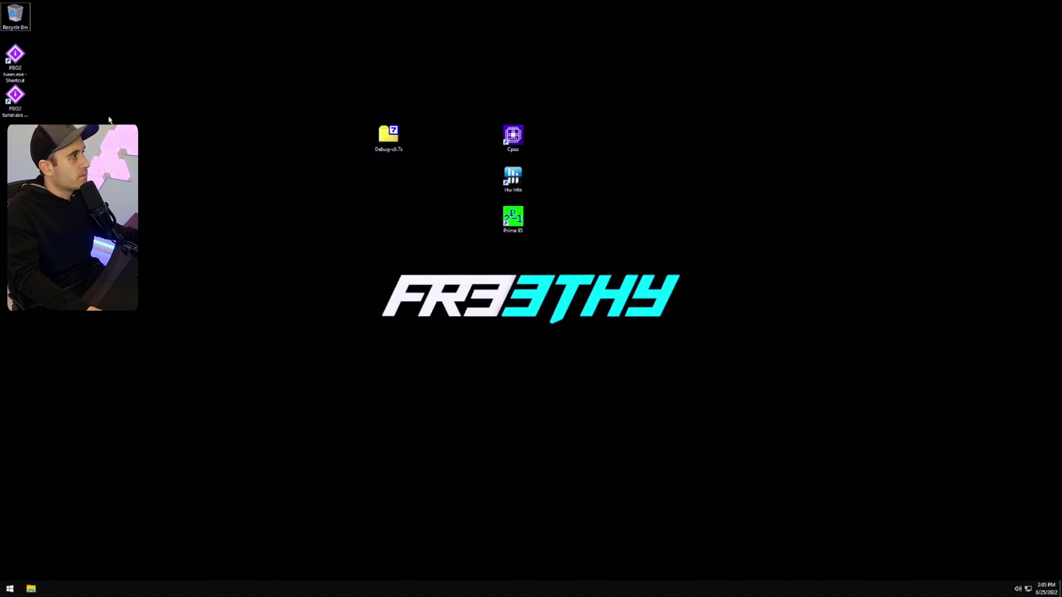
left_click_drag(109, 119, 390, 177)
left_click(325, 171)
Rename the shortcuts 'PBO2 tuner' and 'PBO2 tuner (UNDERVOLT)', then launch HWiNFO64.
left_click(378, 199)
key("F2")
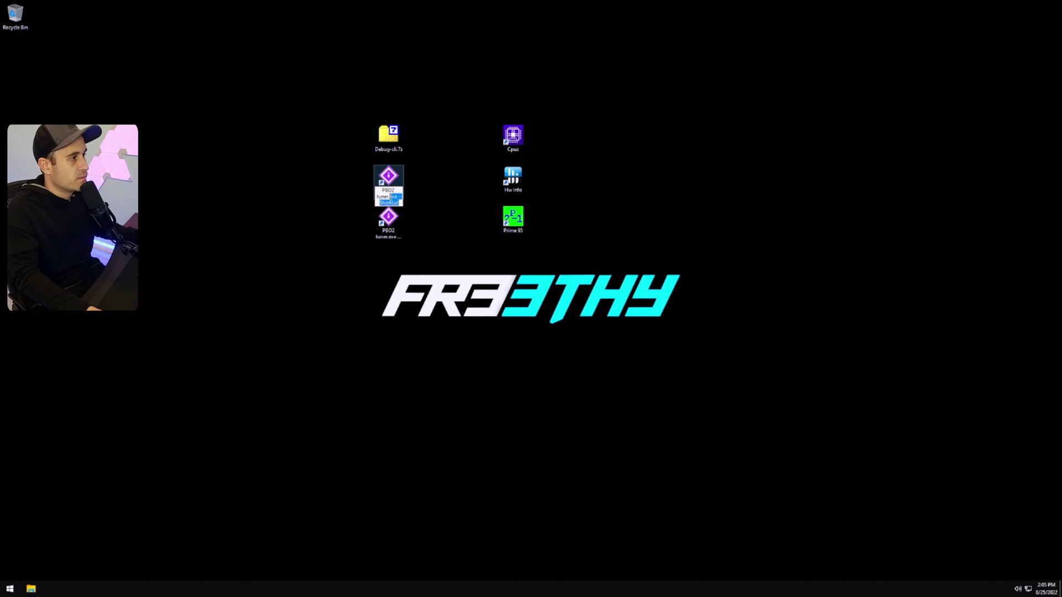
type("PBO2 tuner.")
left_click(392, 239)
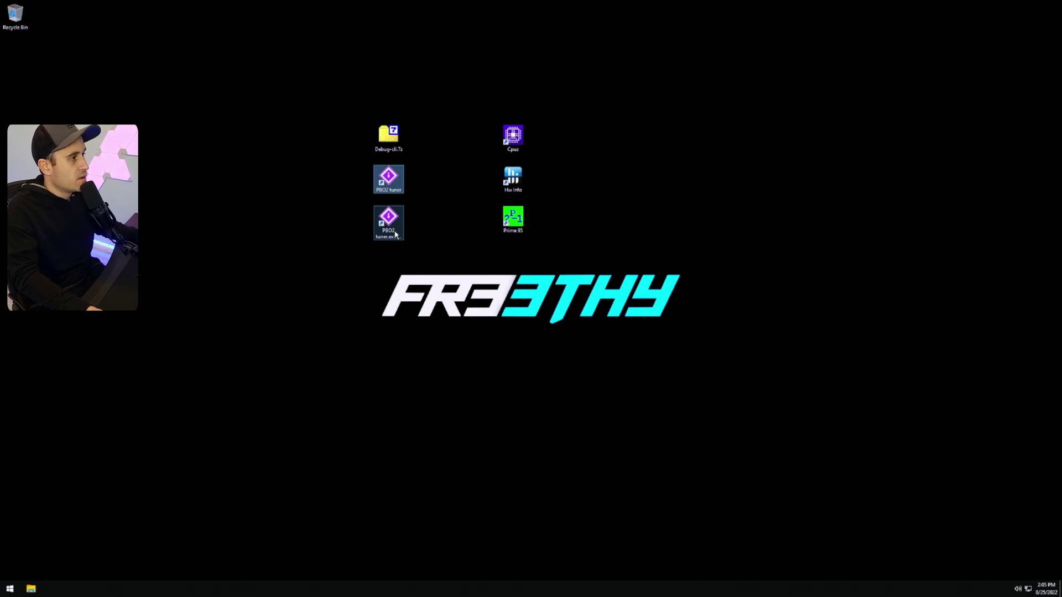
key("F2")
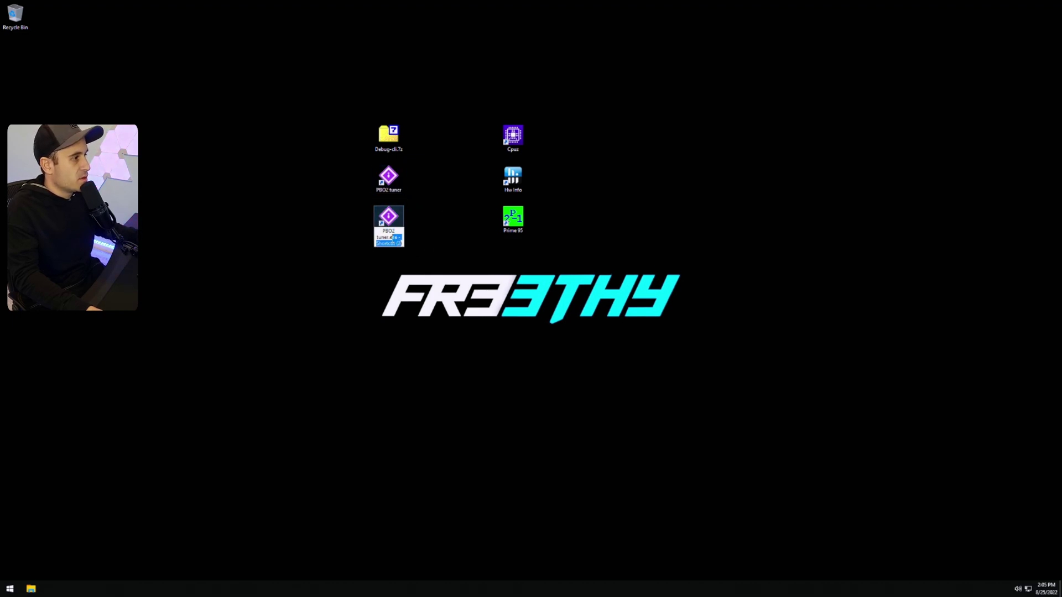
type("PBO2 tuner.")
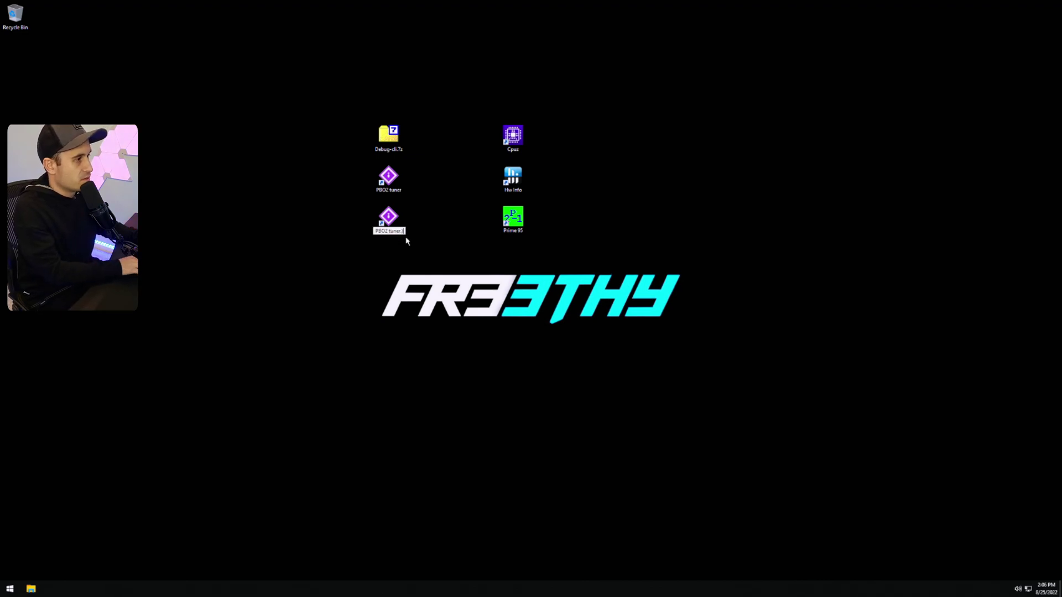
key("BackSpace")
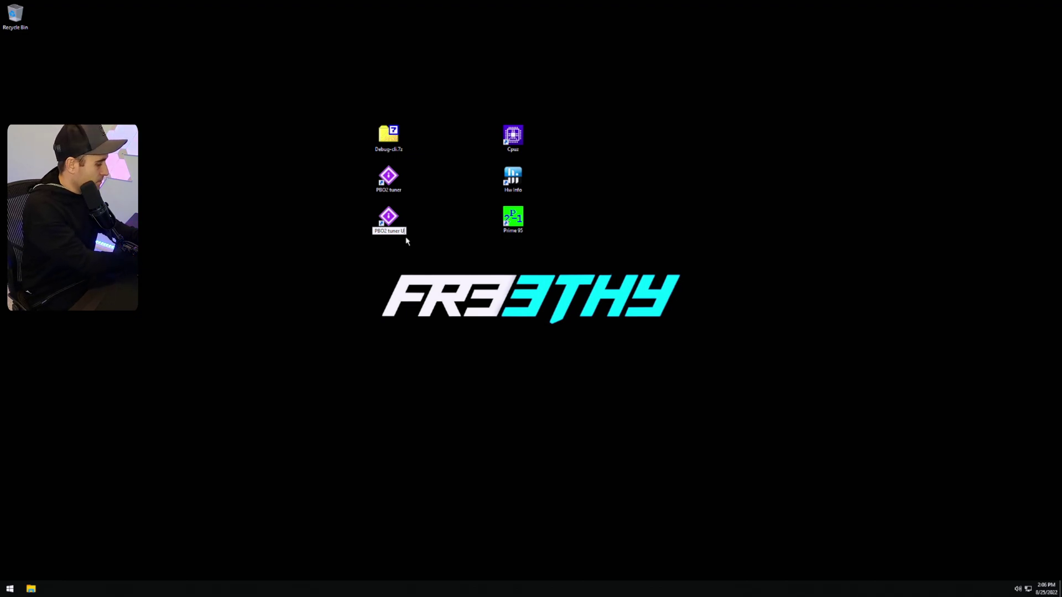
type("NDERVOLT")
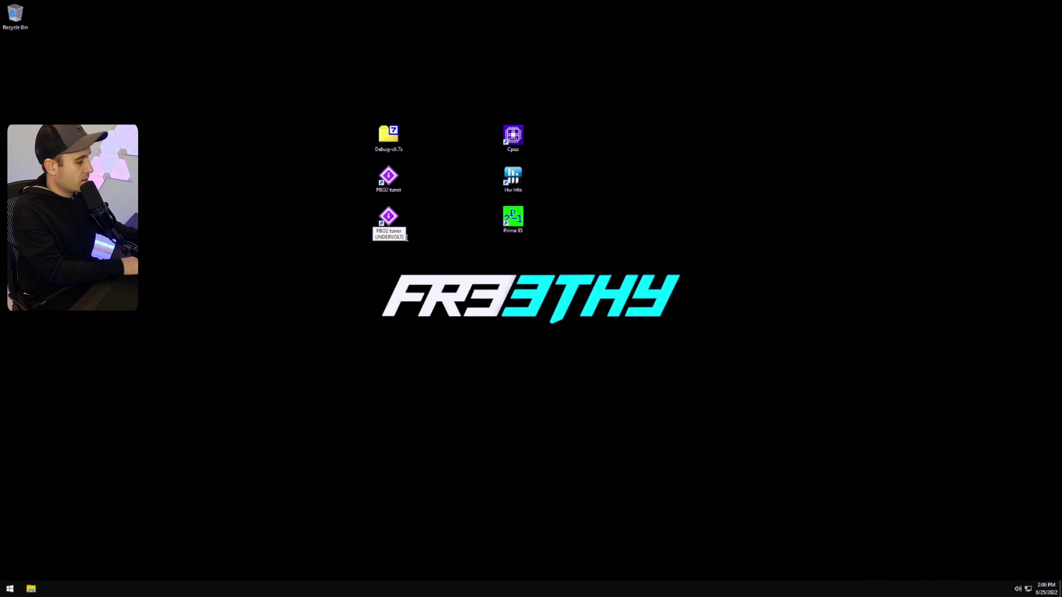
key("Return")
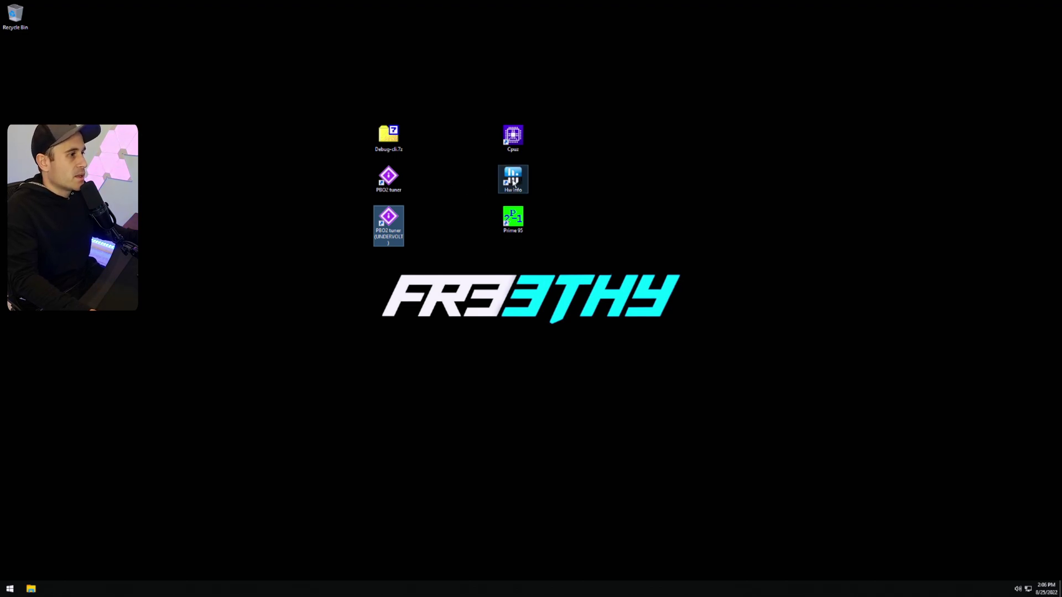
double_click(513, 179)
Start HWiNFO64 sensors and open CPU-Z at the top right of the screen.
key("Return")
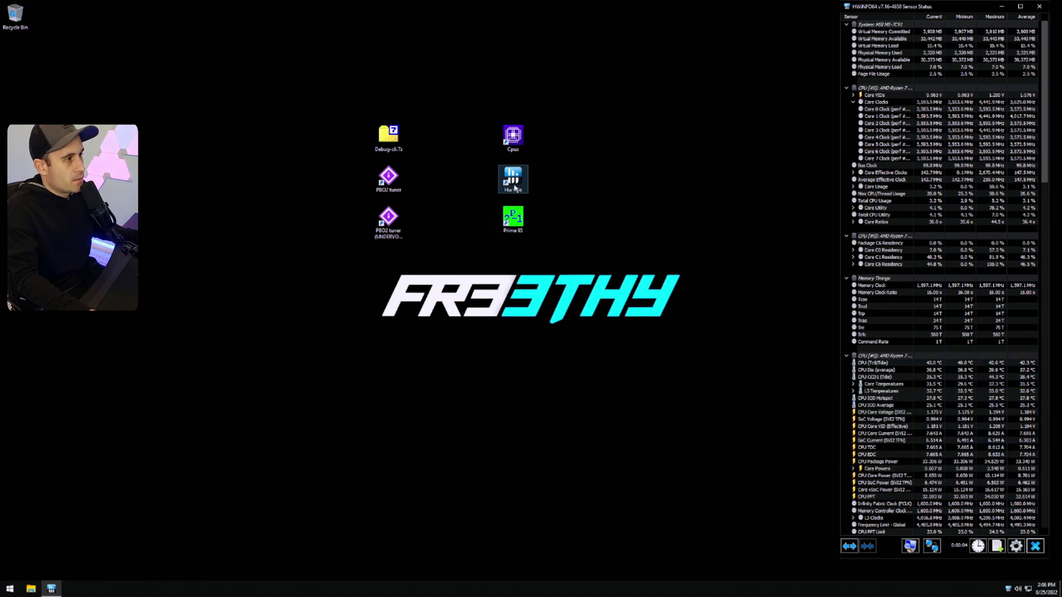
double_click(512, 135)
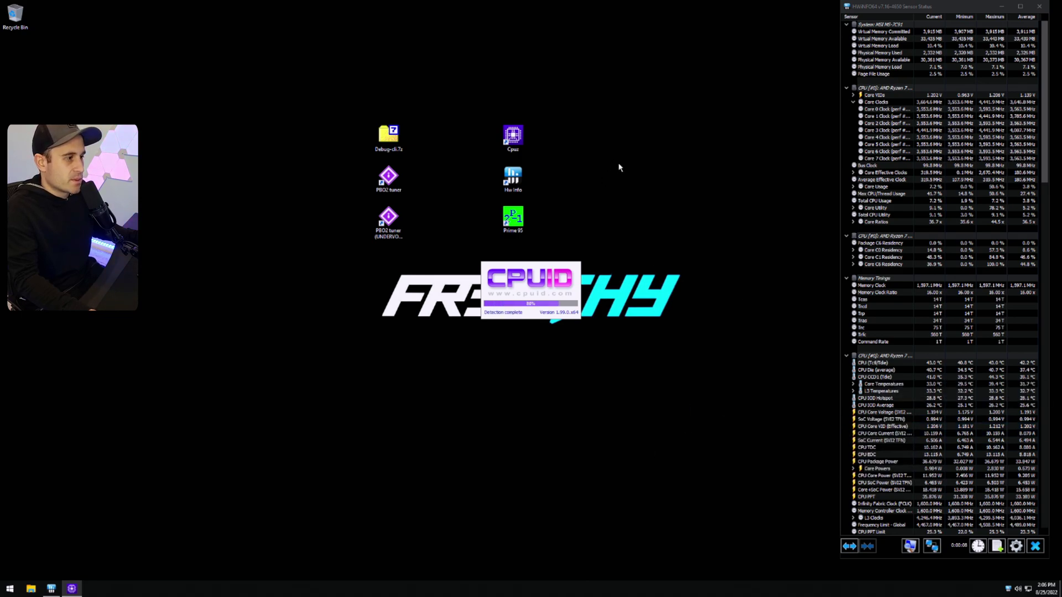
left_click_drag(545, 210, 762, 5)
left_click(598, 144)
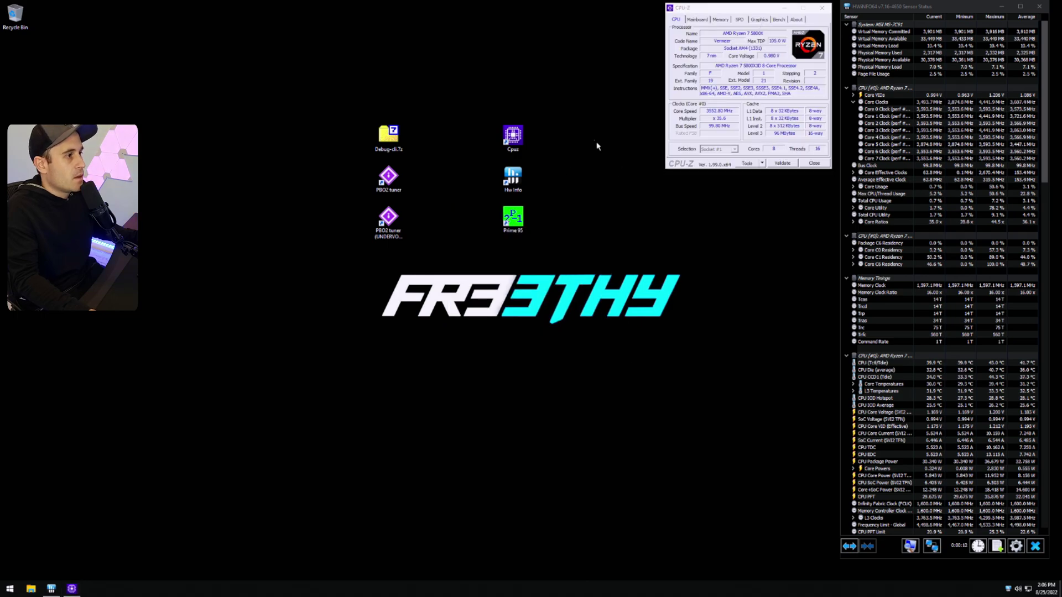
Run Prime95's Blend torture test and launch PBO2 Tuner.
double_click(517, 222)
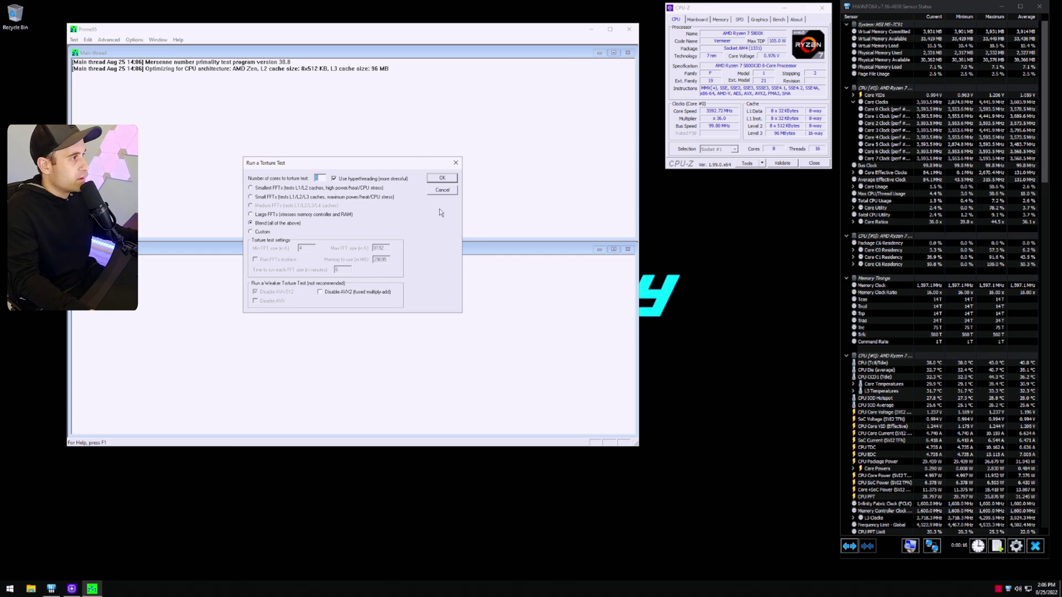
left_click(441, 179)
left_click(591, 30)
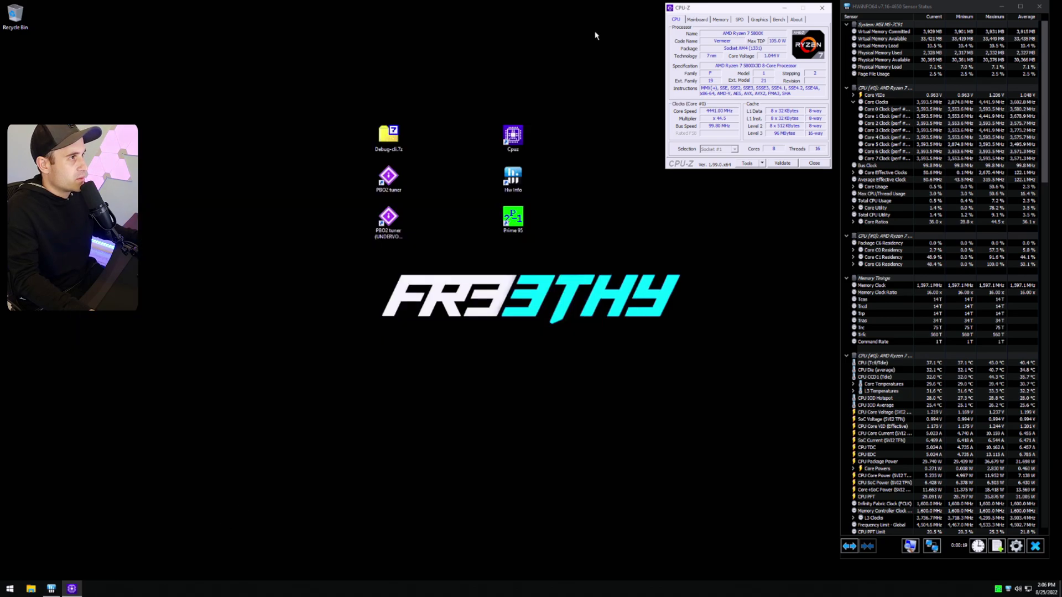
left_click(392, 185)
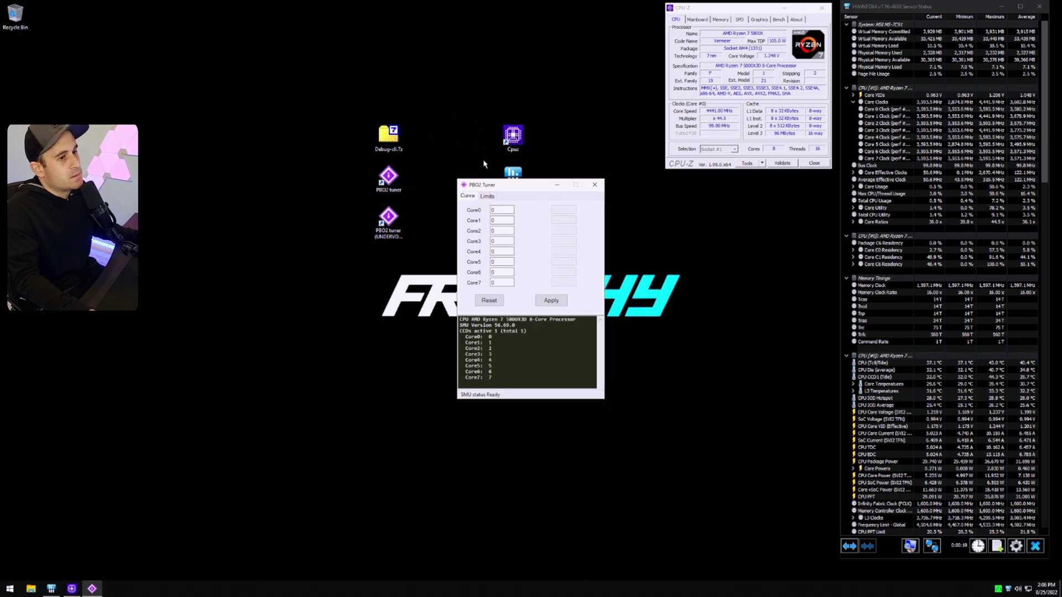
Place PBO2 Tuner beside CPU-Z and close Prime95 to end the stress test.
left_click_drag(504, 185, 712, 191)
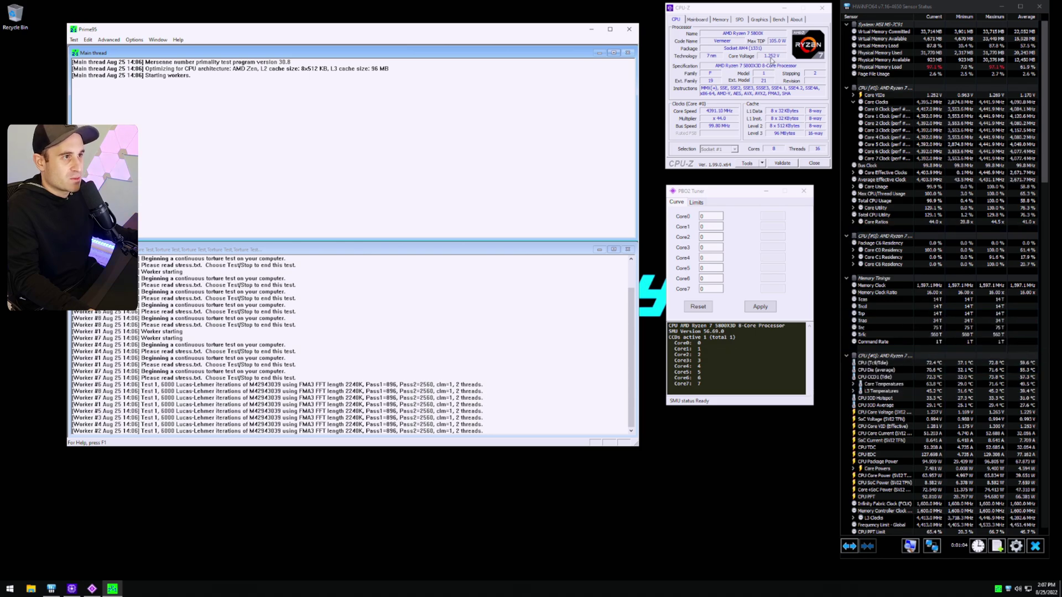
left_click(629, 29)
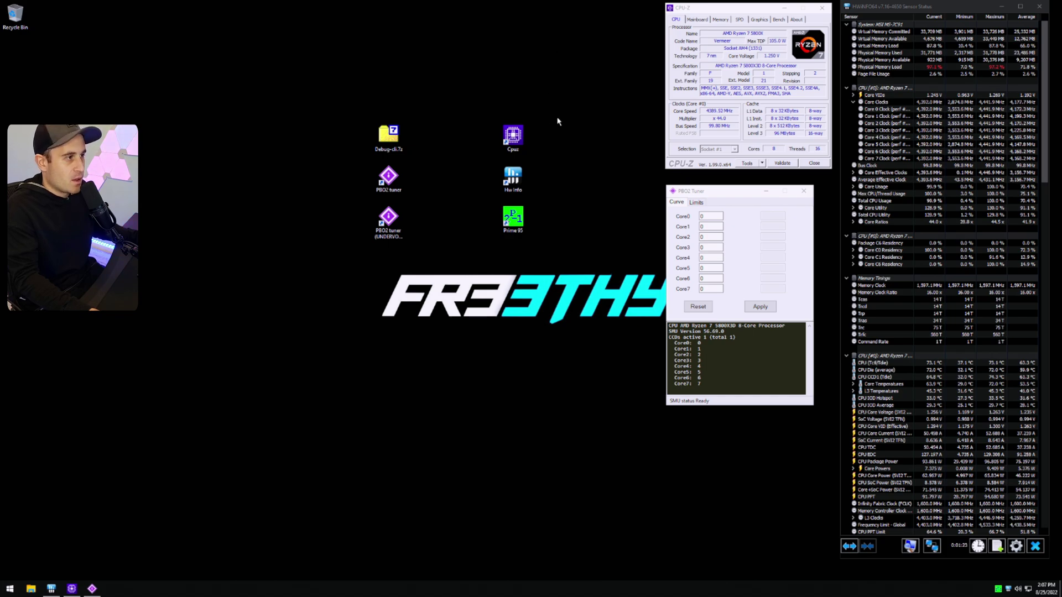
Enter a Core0 curve offset of -30 on PBO2 Tuner's Curve tab.
double_click(710, 217)
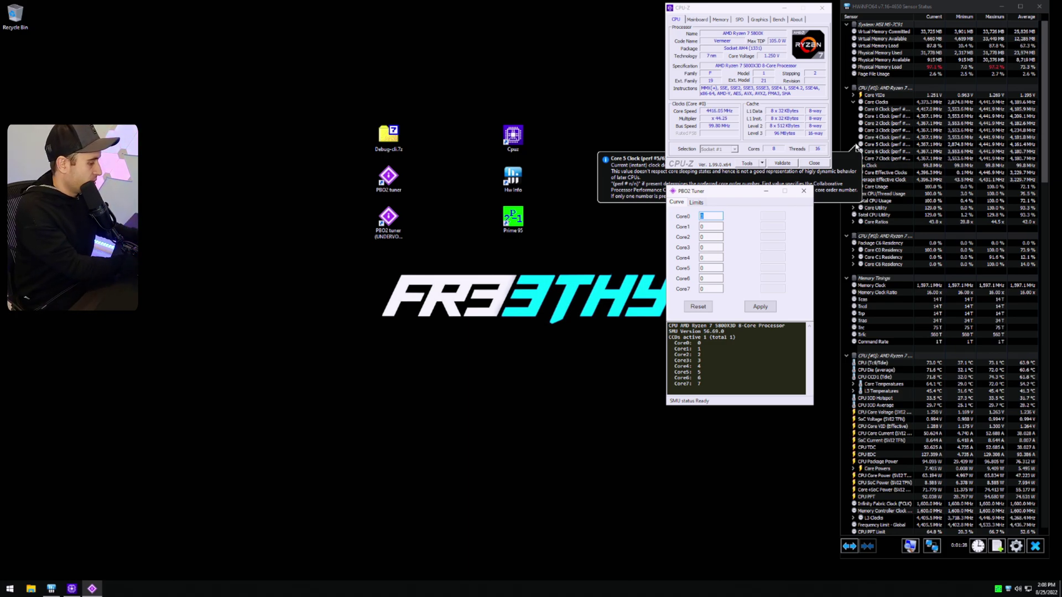
type("-")
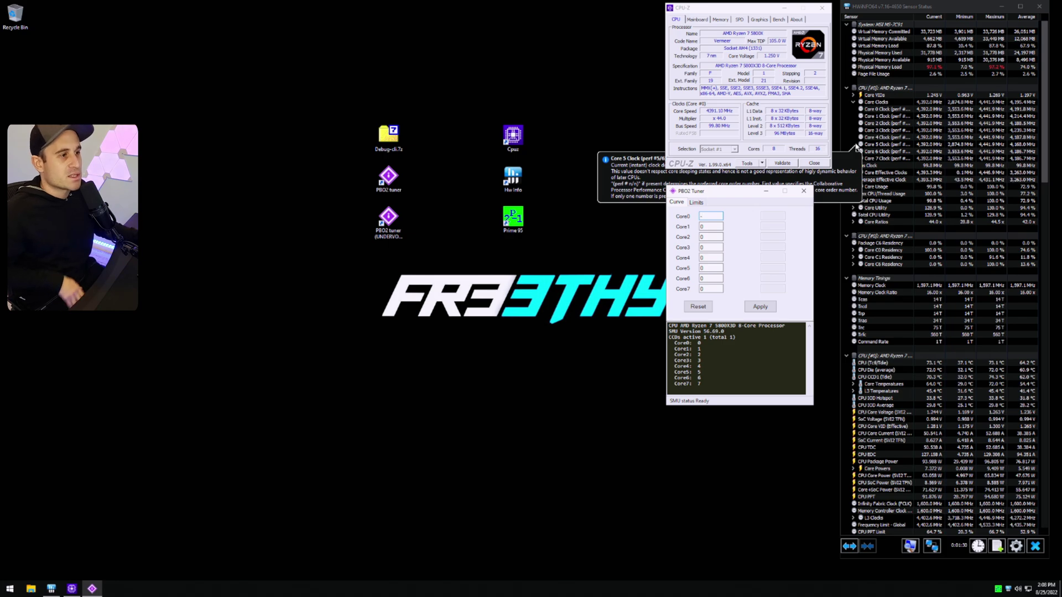
type("10")
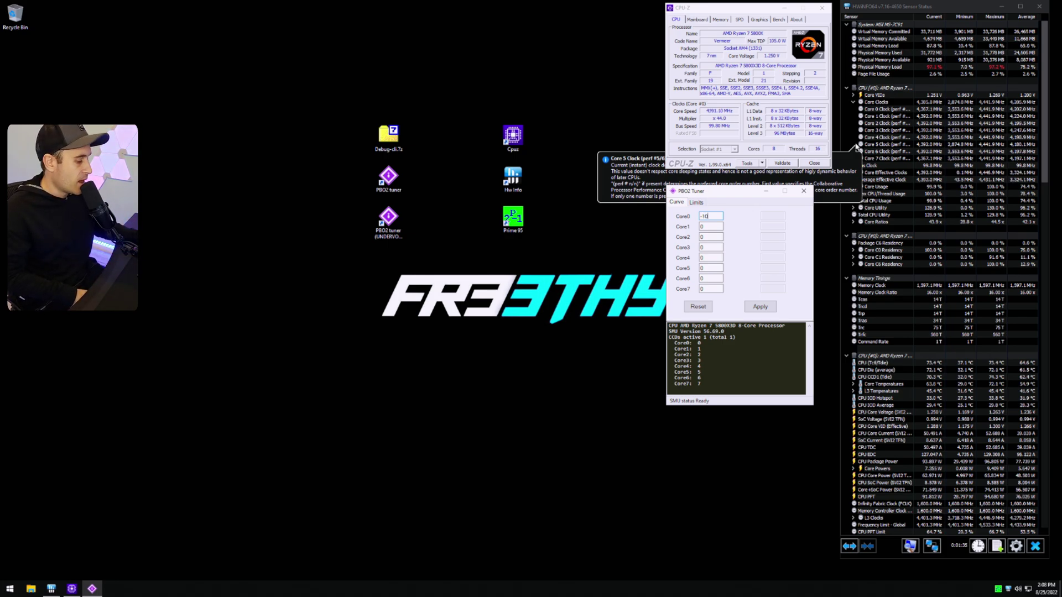
key("BackSpace")
key("BackSpace")
type("2")
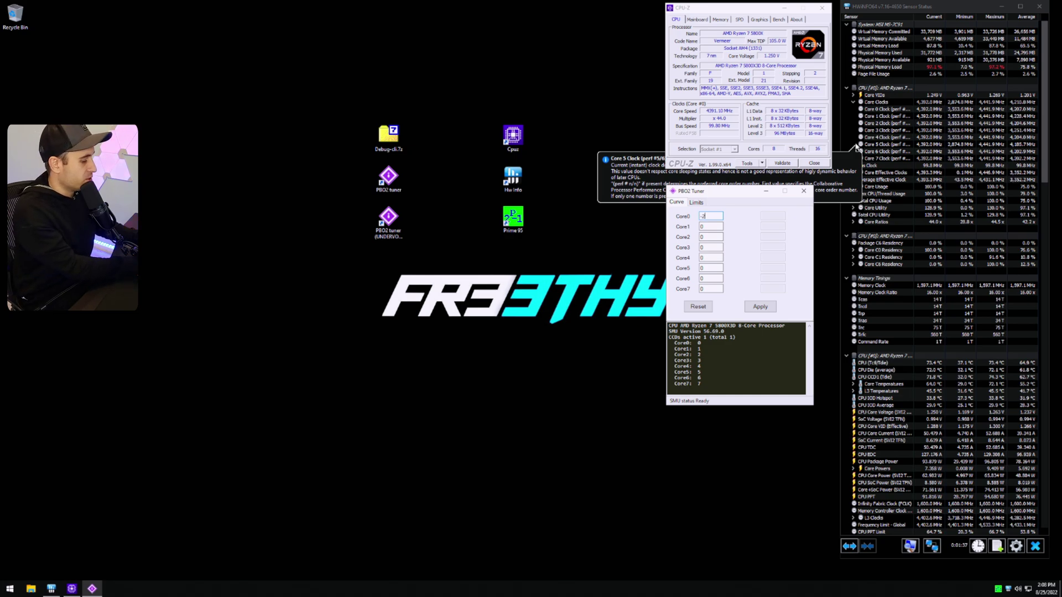
key("BackSpace")
type("30")
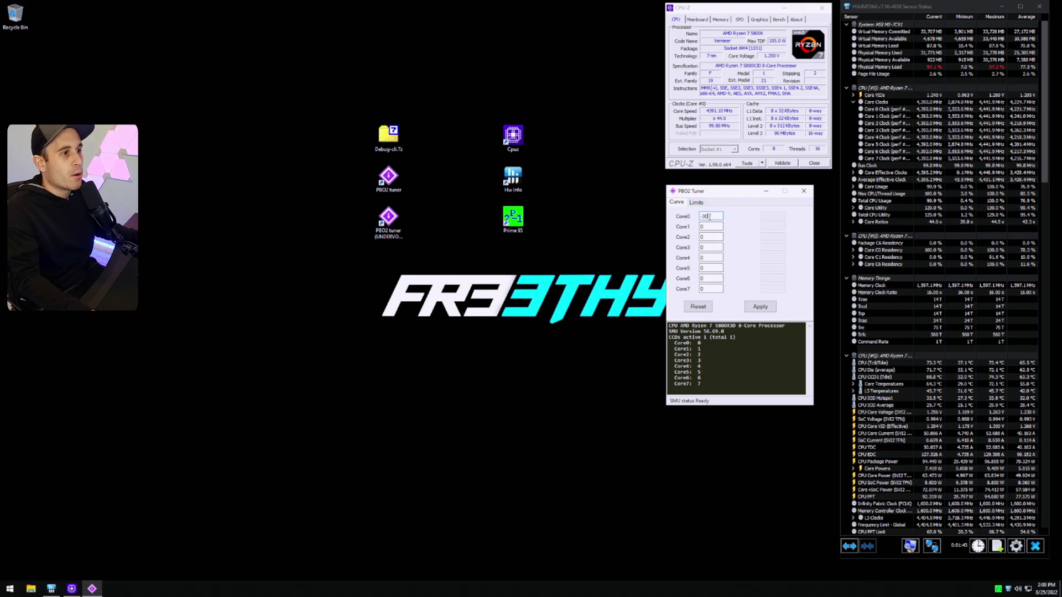
left_click(578, 221)
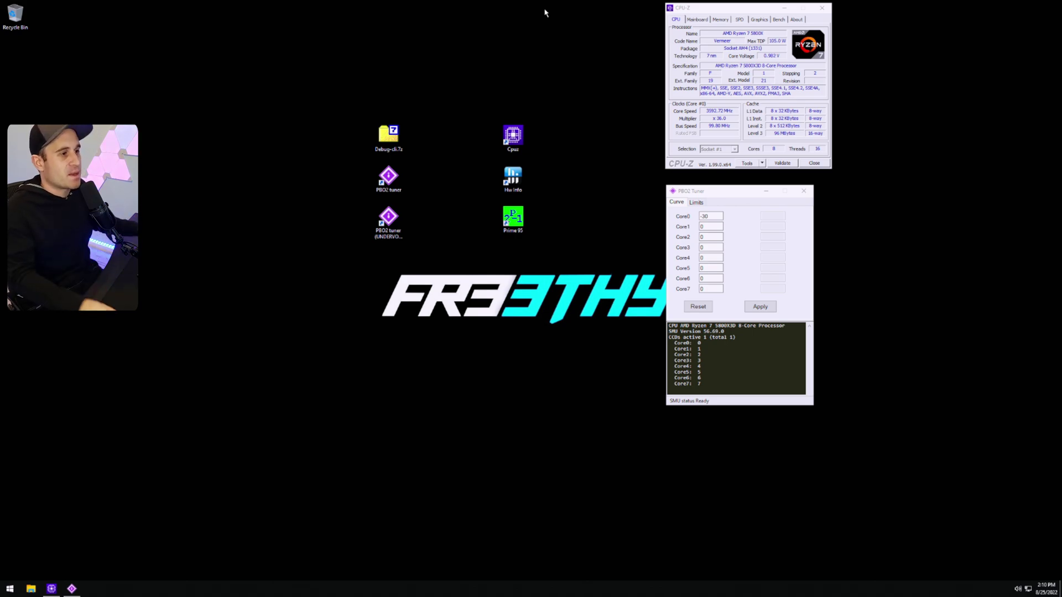
Enter -20 for Core0 through Core7, apply the curve, and close PBO2 Tuner.
double_click(706, 217)
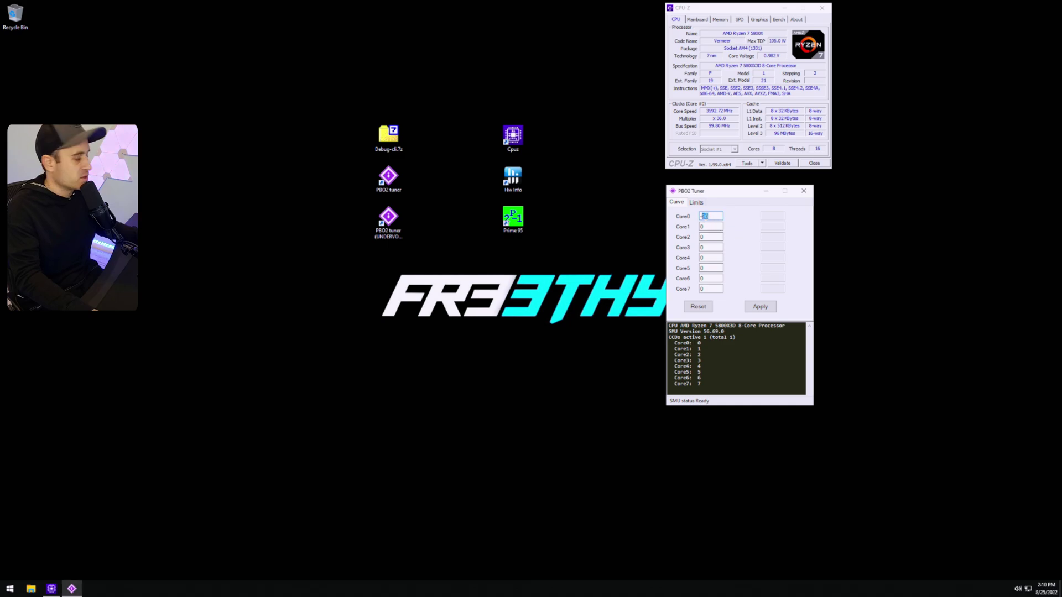
type("-20")
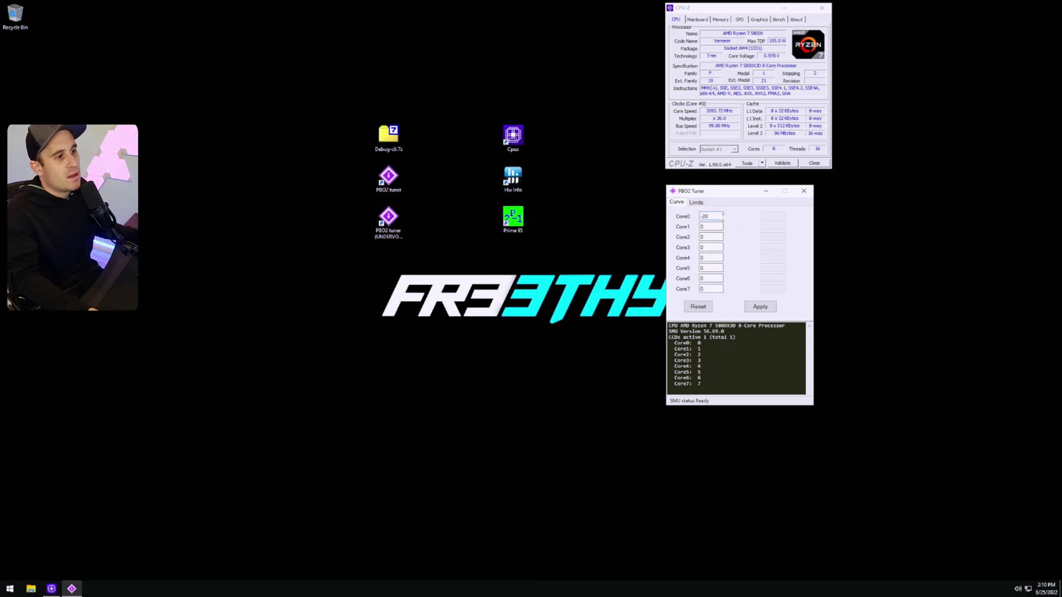
key("Tab")
type("-20")
key("Tab")
type("-20")
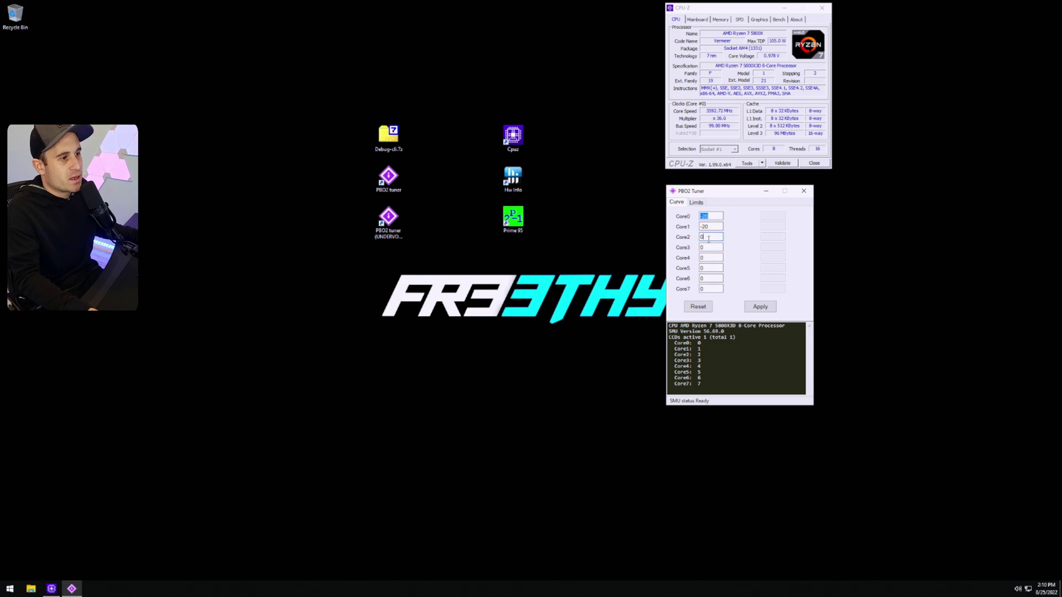
key("Tab")
type("-20")
key("Tab")
type("-20")
key("Tab")
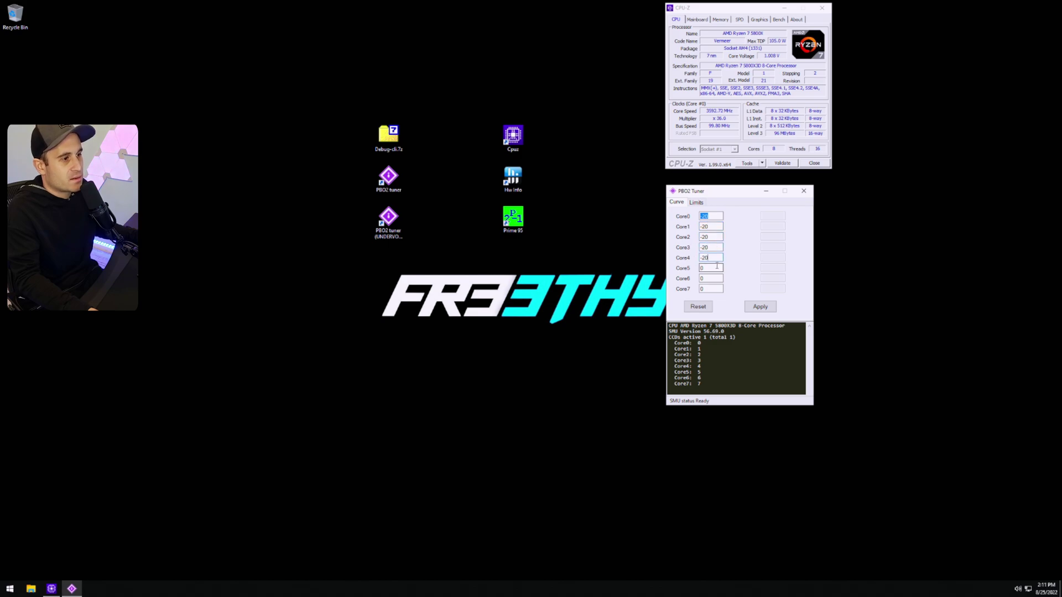
type("-20")
key("Tab")
type("-20")
key("Tab")
type("-20")
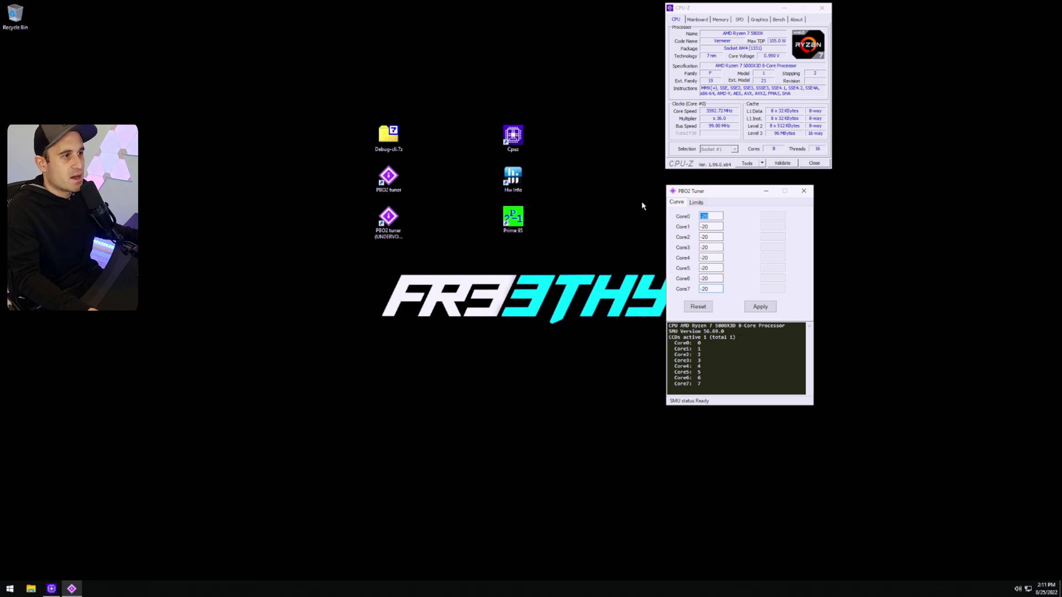
left_click(765, 310)
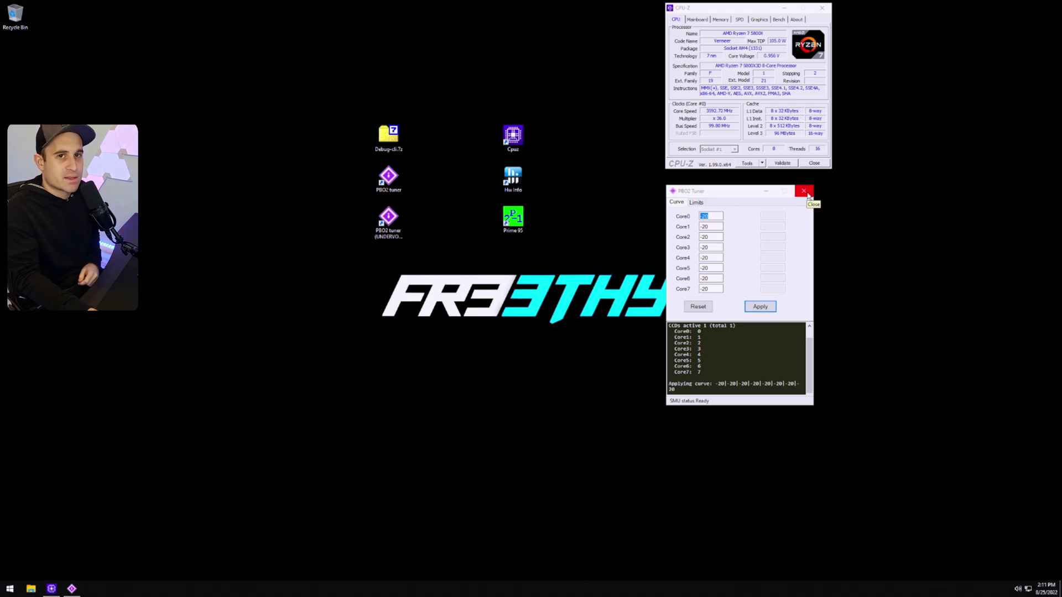
left_click(805, 192)
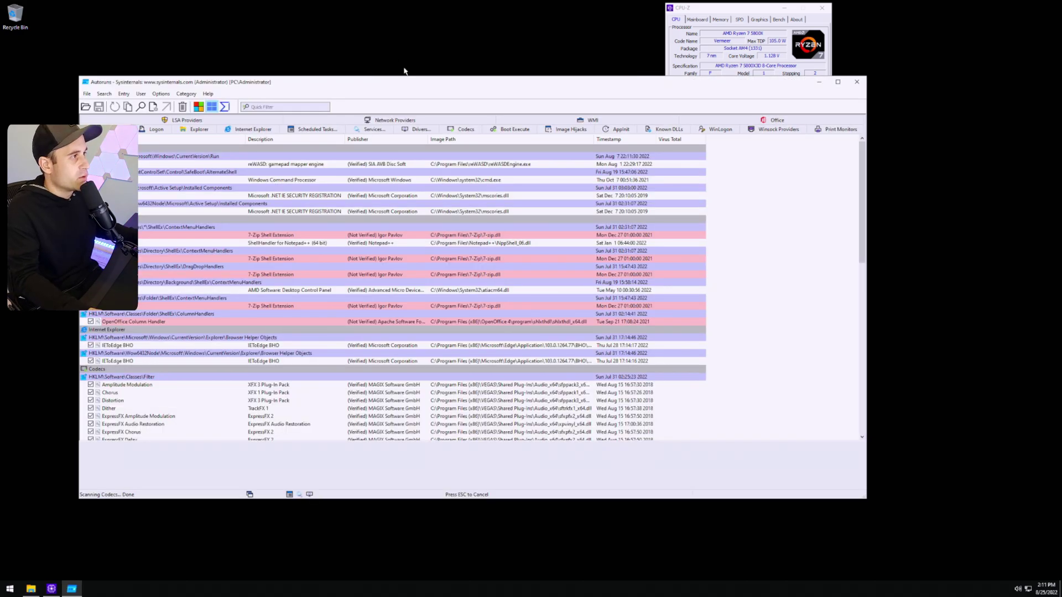
Inspect the inpoutx64 entry on Autoruns' Drivers tab, then close Autoruns and the Occasionally Check folder.
left_click(416, 129)
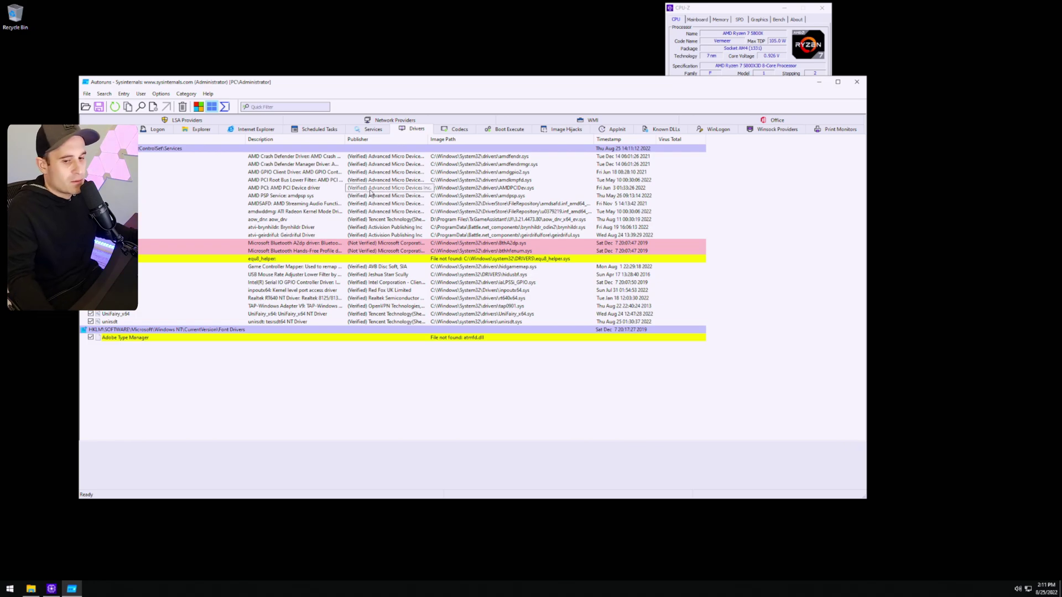
left_click(332, 290)
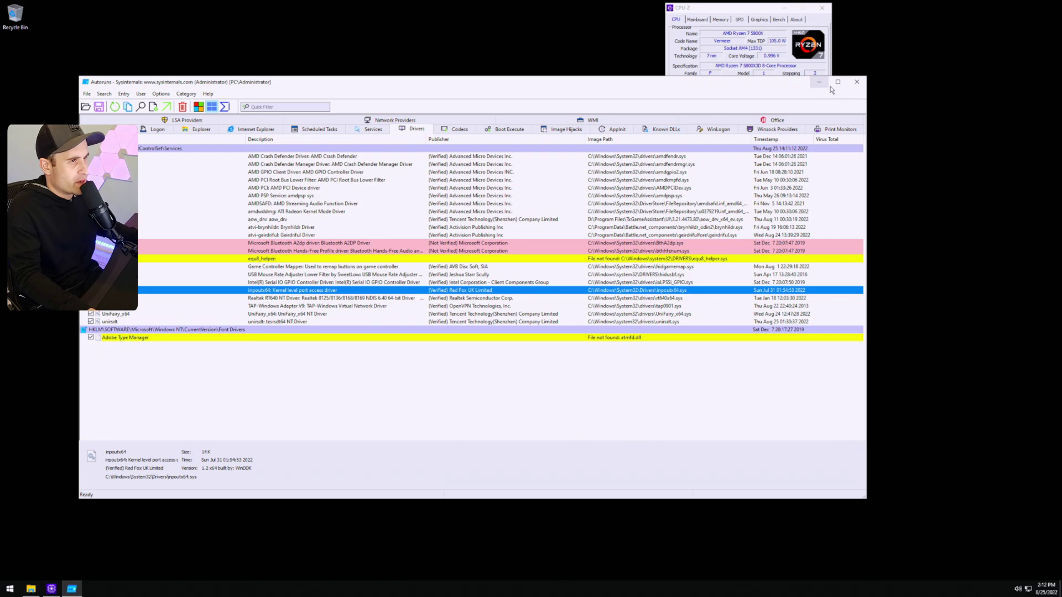
left_click(856, 83)
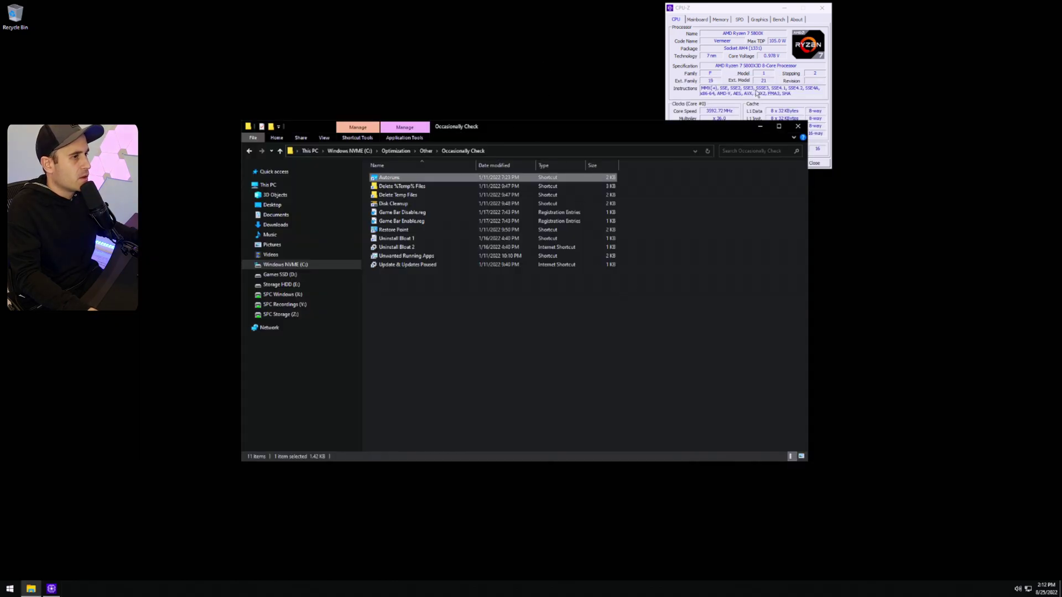
left_click(798, 126)
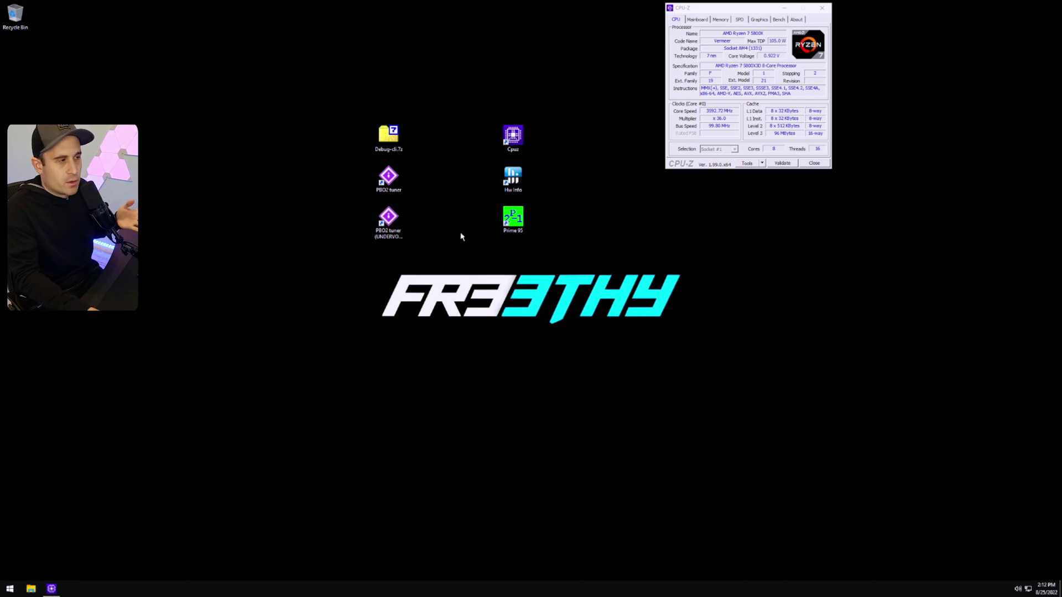
Launch PBO2 Tuner from the desktop and reset every core's curve offset to 0.
double_click(396, 187)
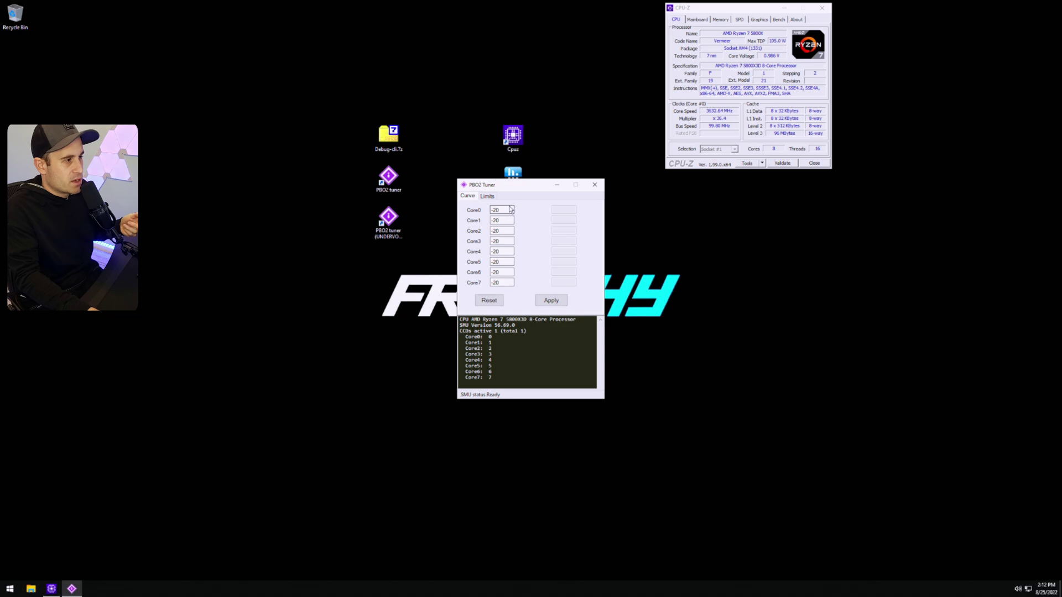
left_click_drag(518, 192, 731, 207)
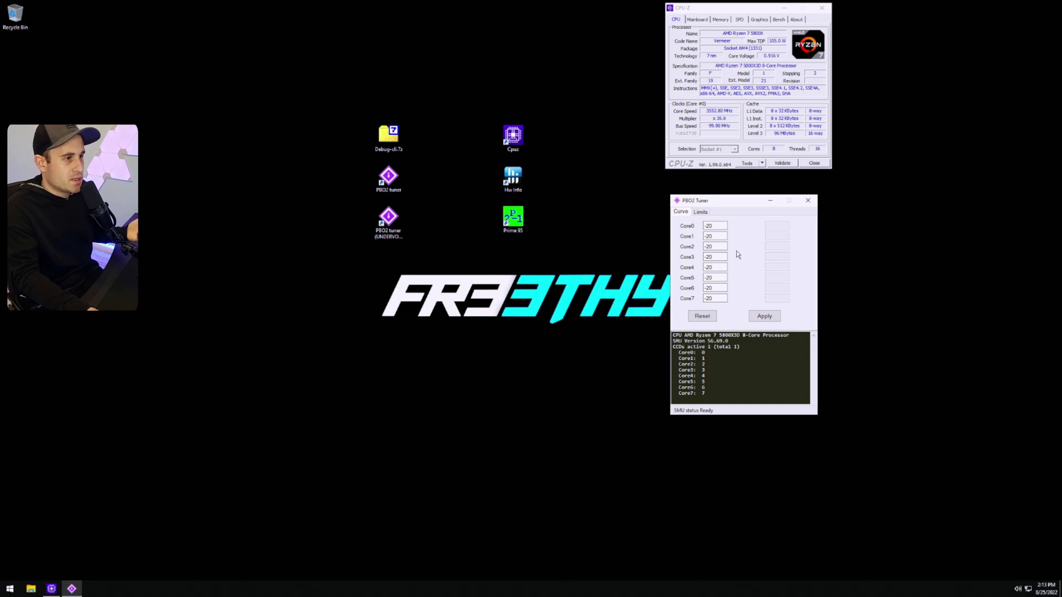
left_click_drag(735, 206, 731, 191)
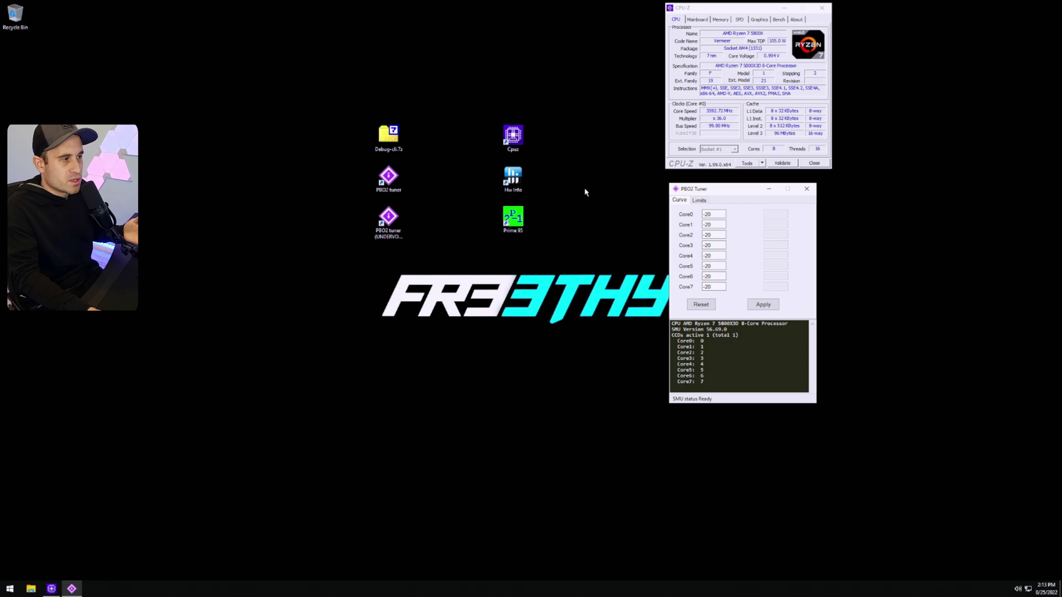
left_click(700, 304)
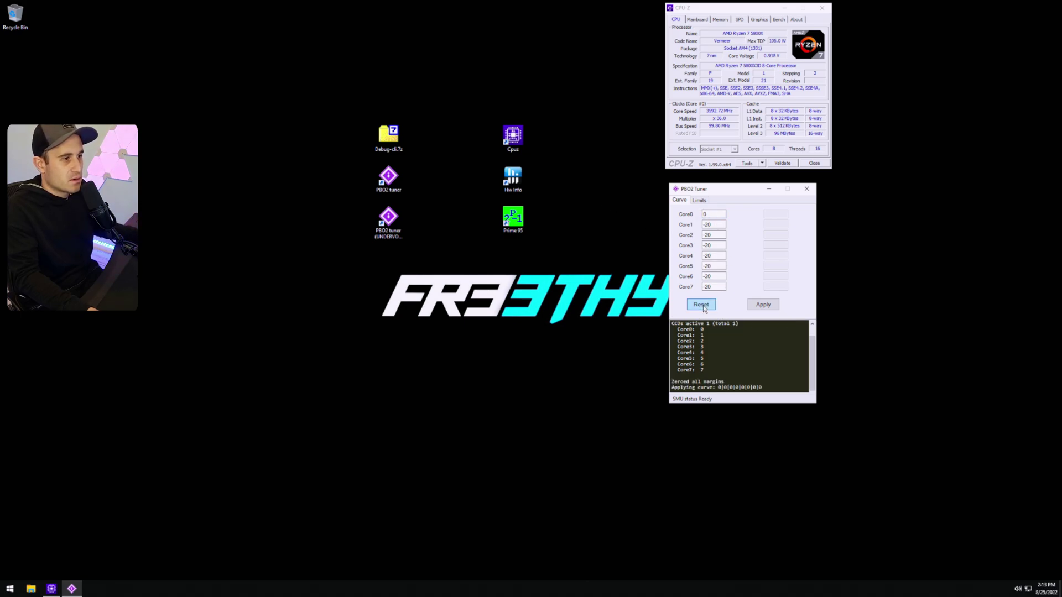
left_click(768, 307)
Close PBO2 Tuner and relaunch it from the desktop, moving its window to the right.
left_click(806, 189)
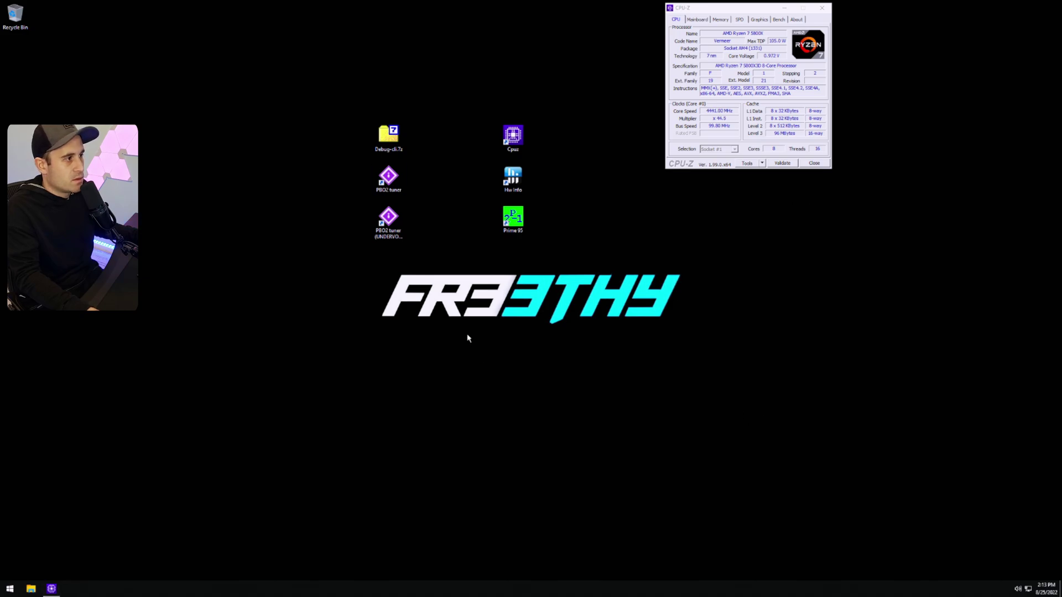
double_click(388, 176)
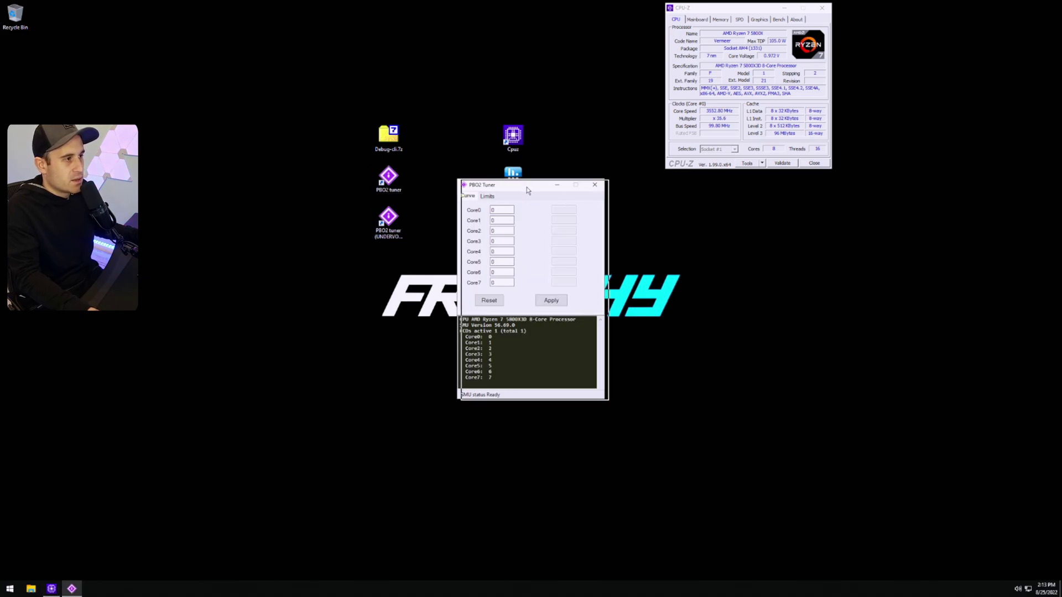
left_click_drag(526, 187, 741, 204)
Enter -20 for Core0 through Core7, apply the curve, and launch HWiNFO64.
type("-20")
key("Tab")
type("-20")
key("Tab")
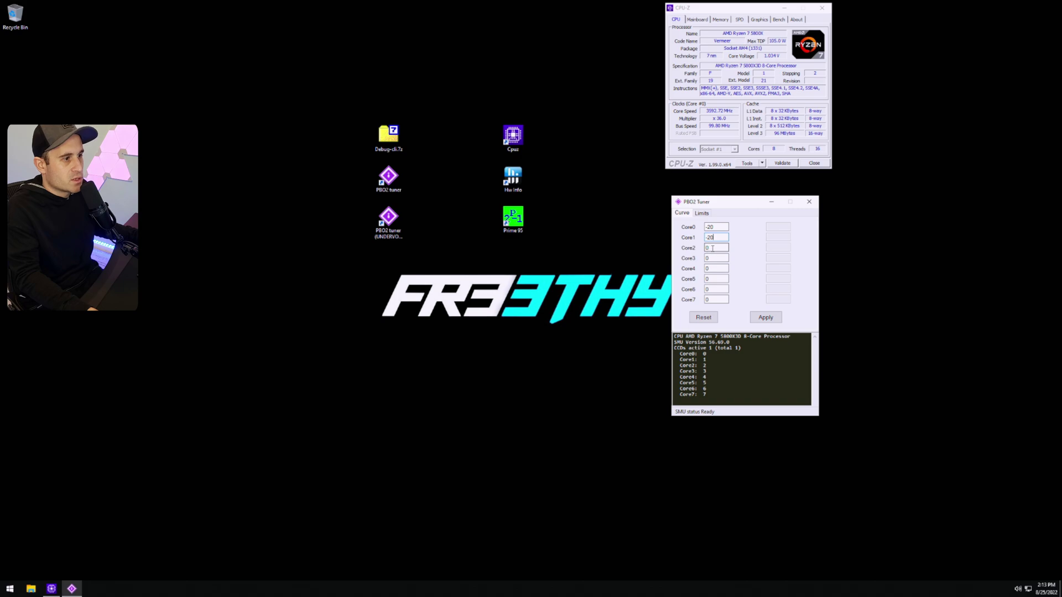
type("-20")
key("Tab")
type("-20")
key("Tab")
type("-20")
key("Tab")
type("-20")
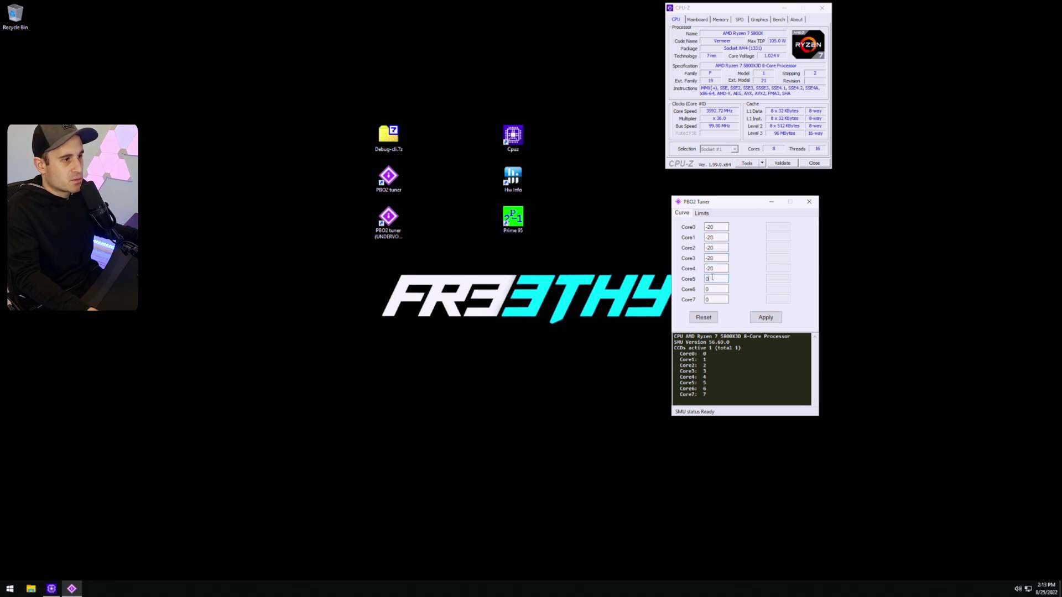
key("Tab")
type("-20")
key("Tab")
type("-20")
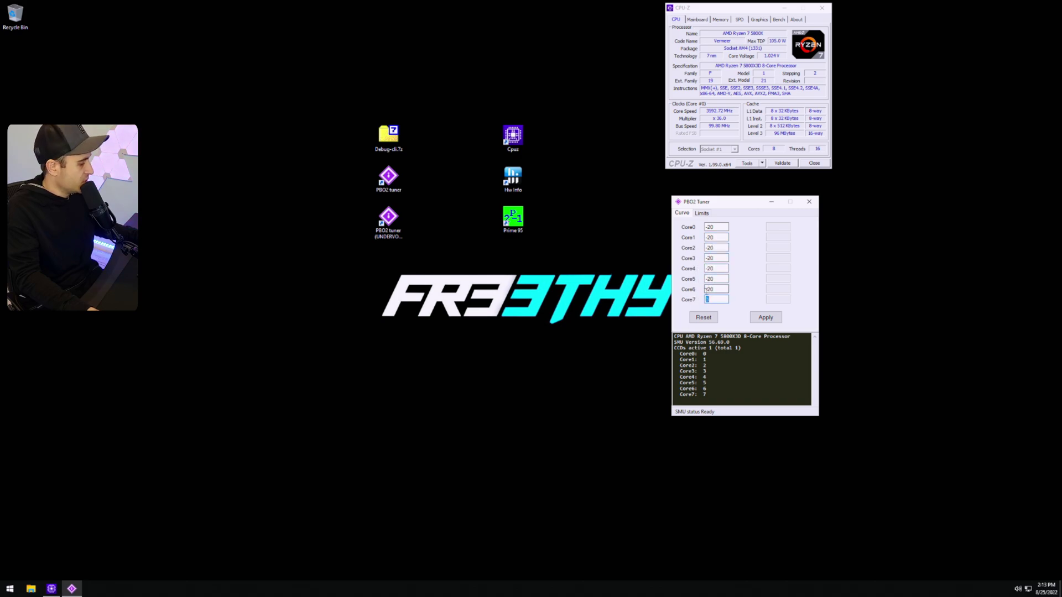
left_click(765, 317)
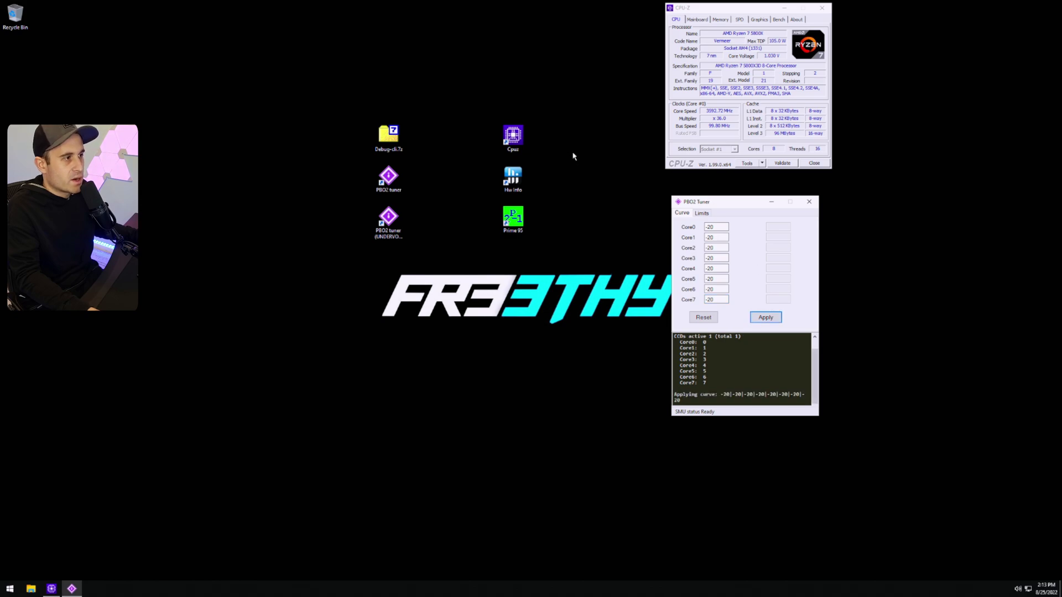
double_click(513, 177)
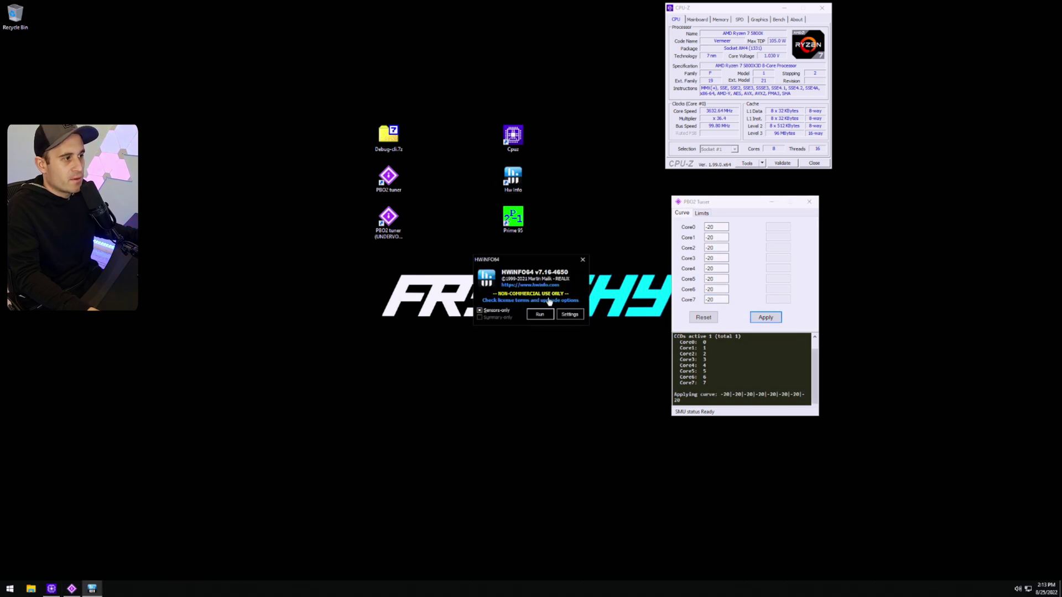
Start HWiNFO64 in sensors-only mode and run a Prime95 torture test with default settings.
left_click(539, 314)
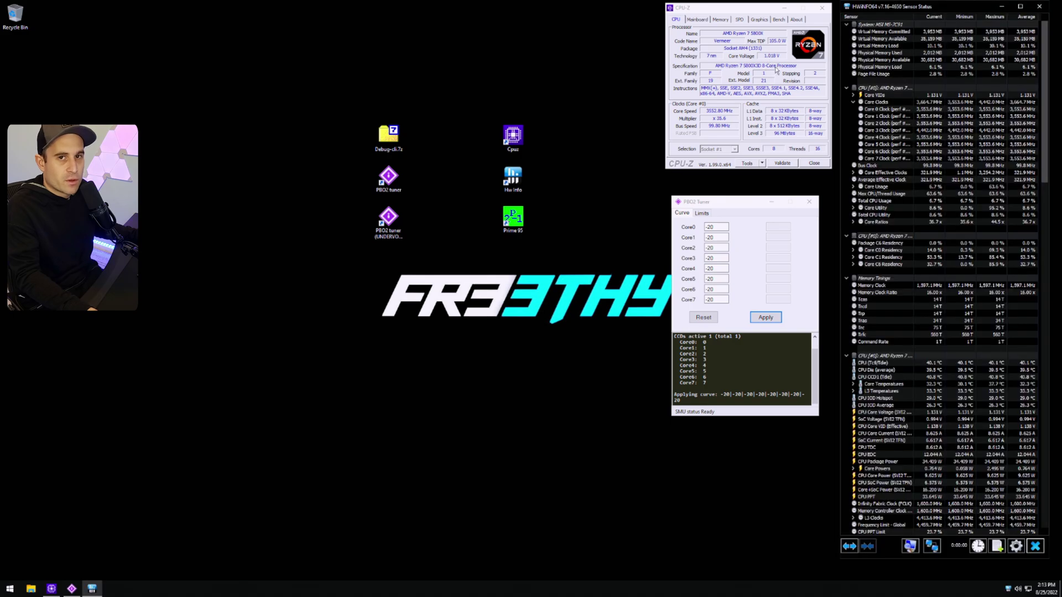
left_click(512, 218)
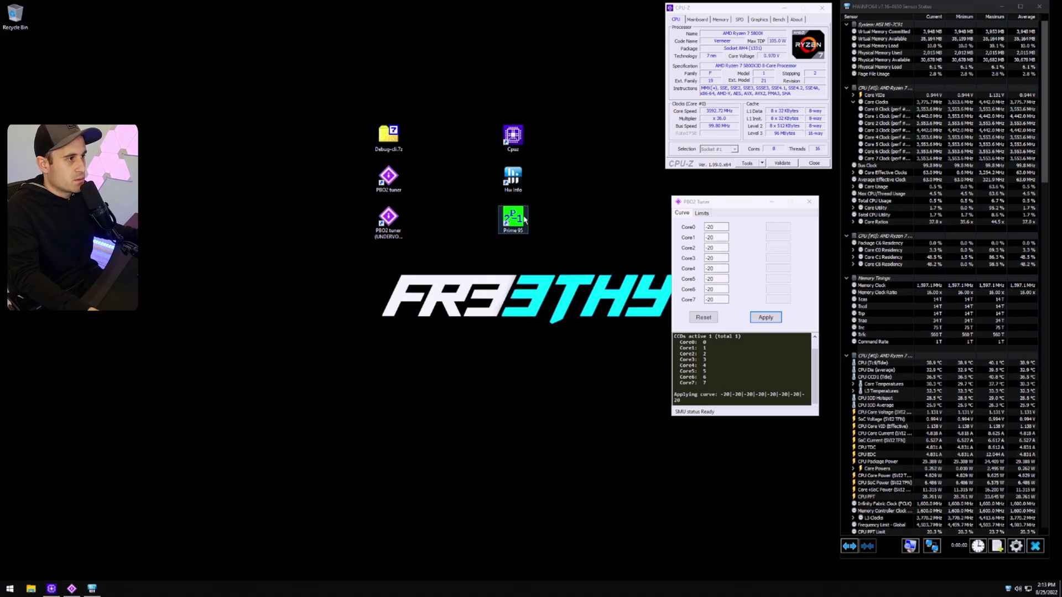
double_click(524, 220)
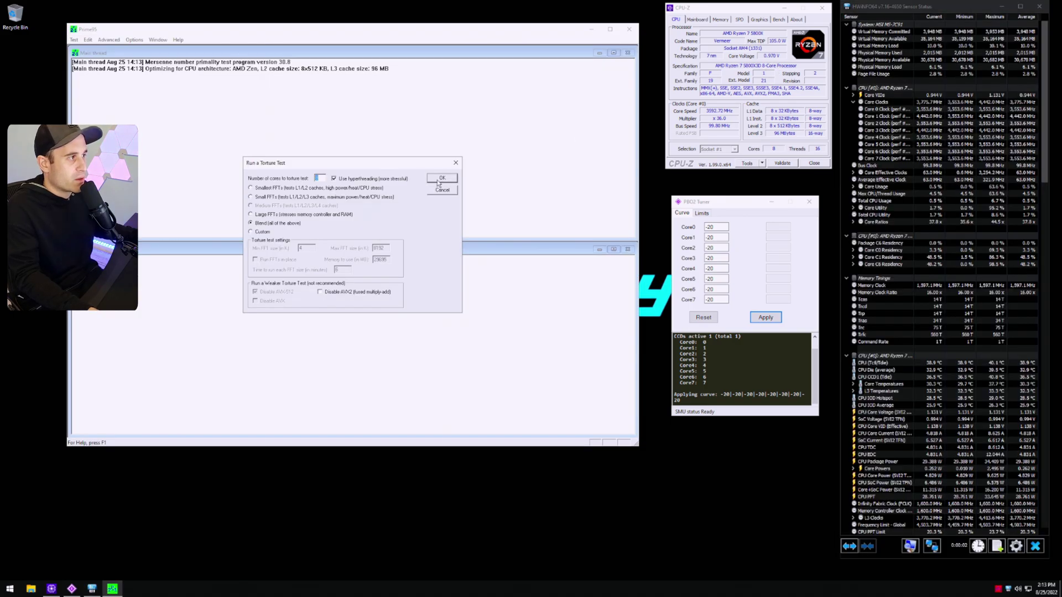
left_click(441, 180)
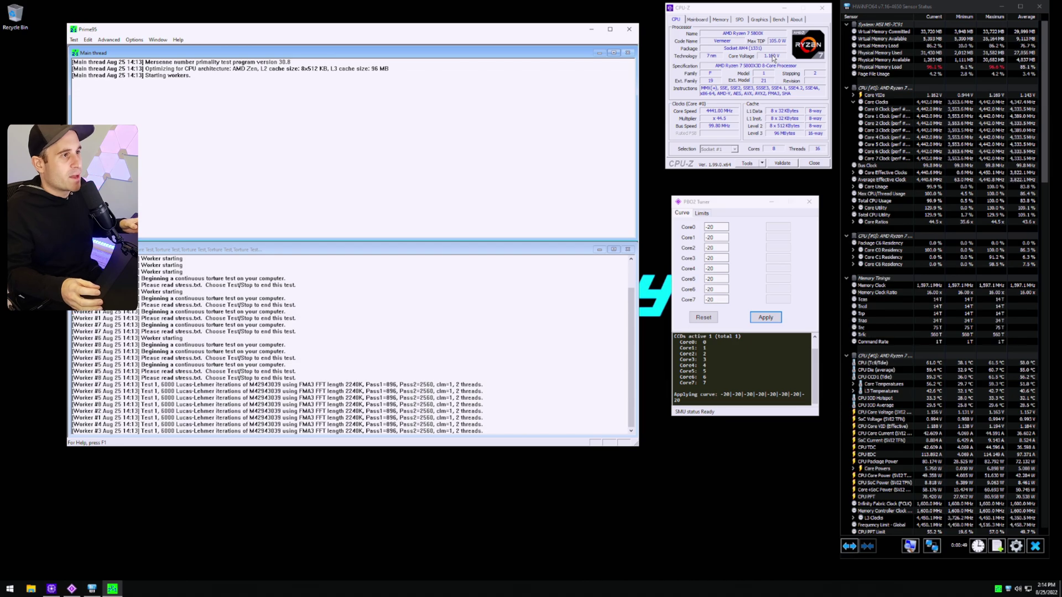
mouse_move(844, 95)
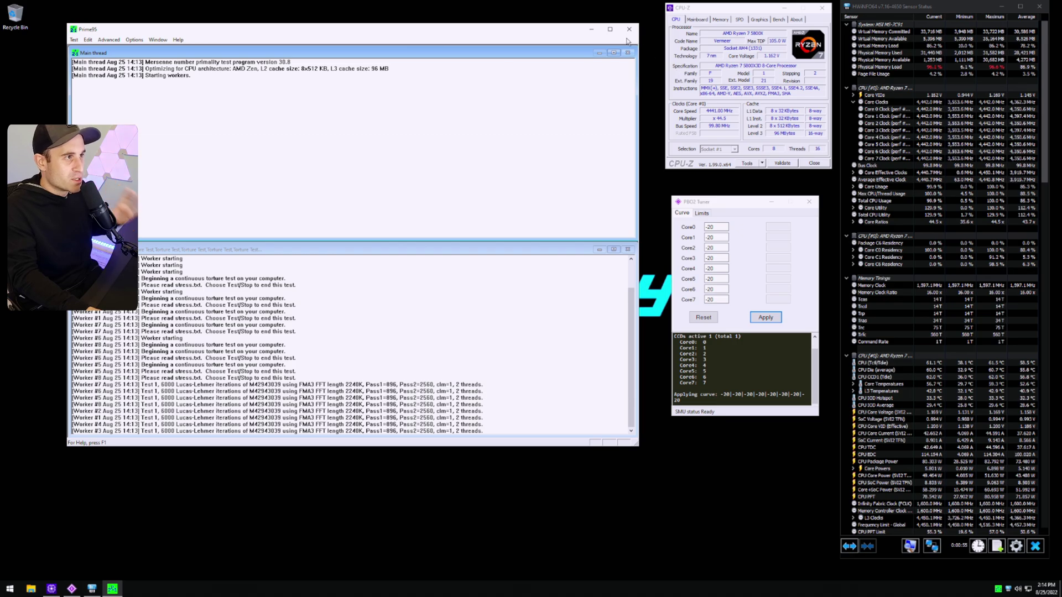
Stop Prime95, close HWiNFO and CPU-Z, and reset PBO2 Tuner's core offsets to 0.
right_click(998, 589)
left_click(1012, 588)
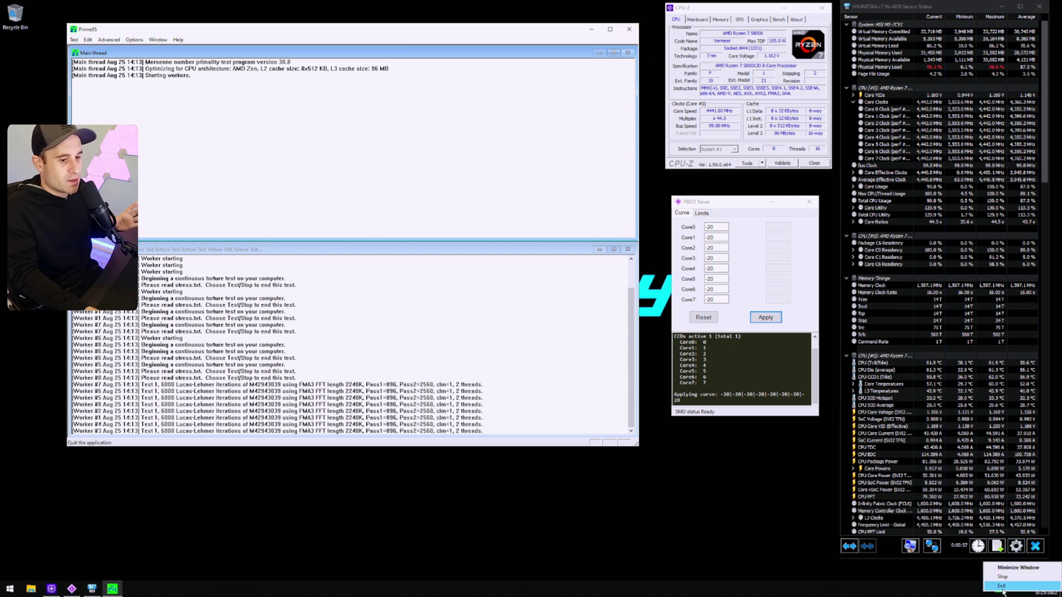
left_click(1040, 9)
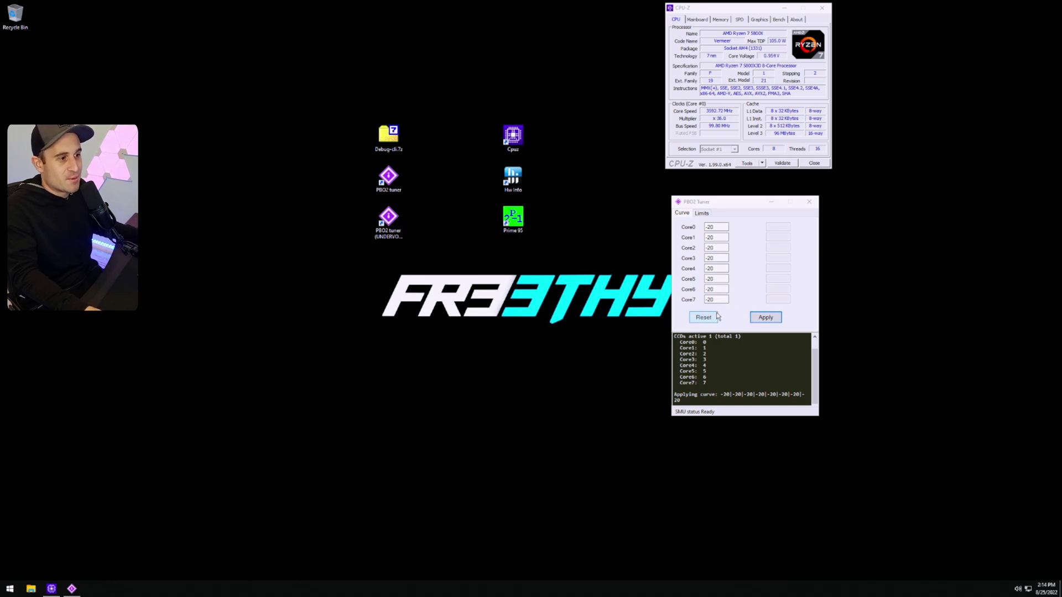
left_click(704, 317)
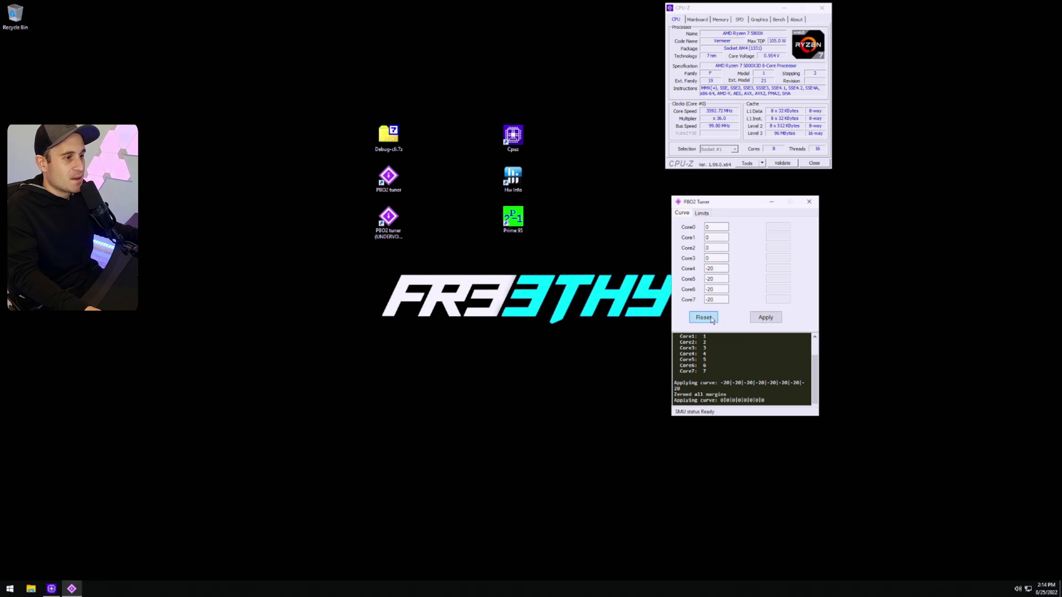
left_click(809, 201)
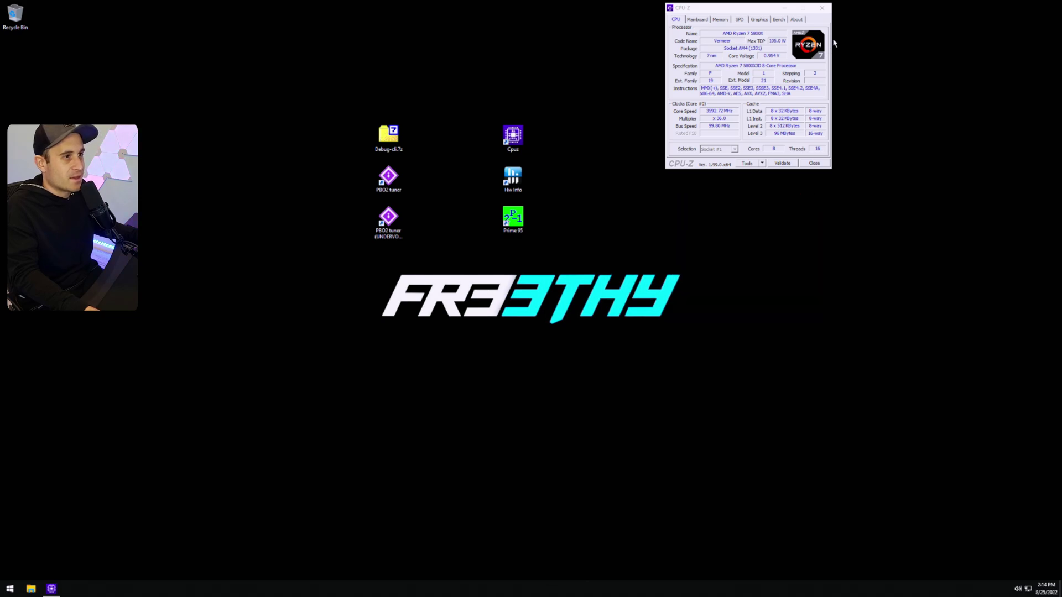
left_click(826, 10)
Launch Task Scheduler with taskschd.msc from the Run dialog, then close it.
key("super+r")
left_click_drag(97, 492, 405, 415)
type("taskschd.")
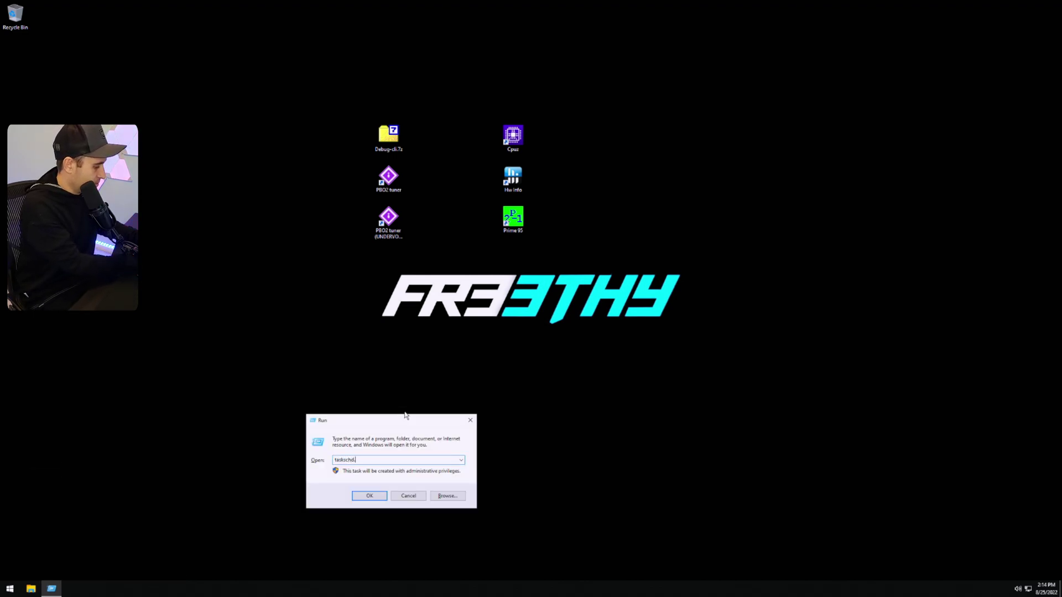
type("msc")
key("Return")
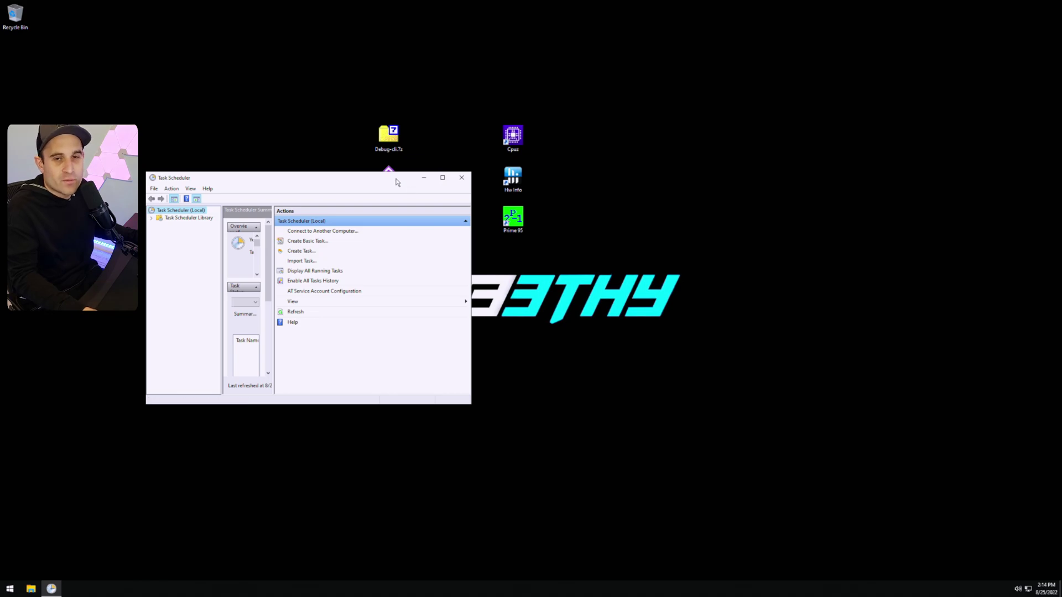
left_click(461, 178)
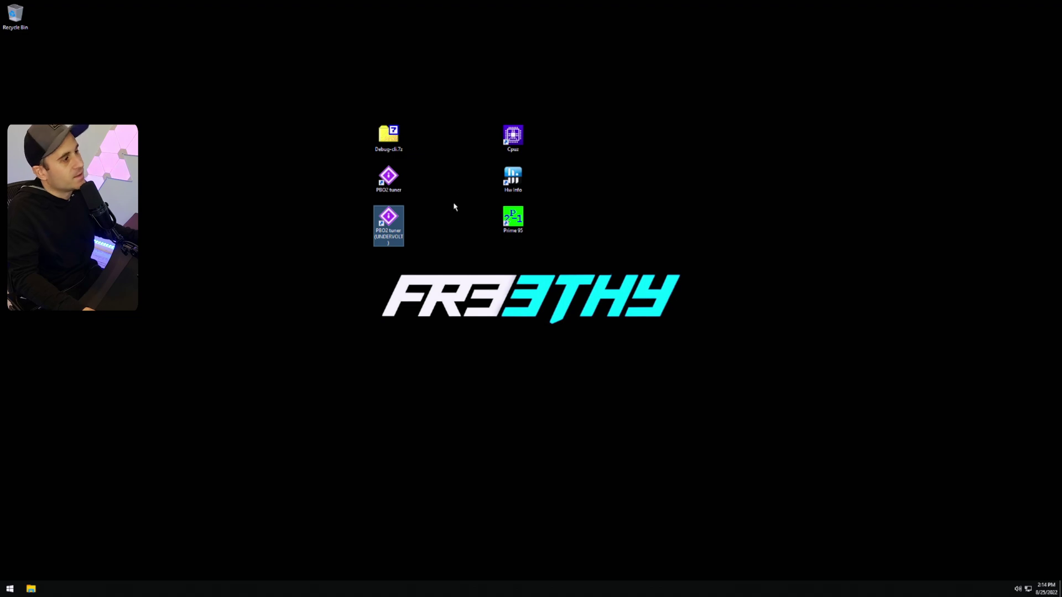
In the UNDERVOLT shortcut's properties, begin appending -20 arguments after the Target path.
right_click(389, 223)
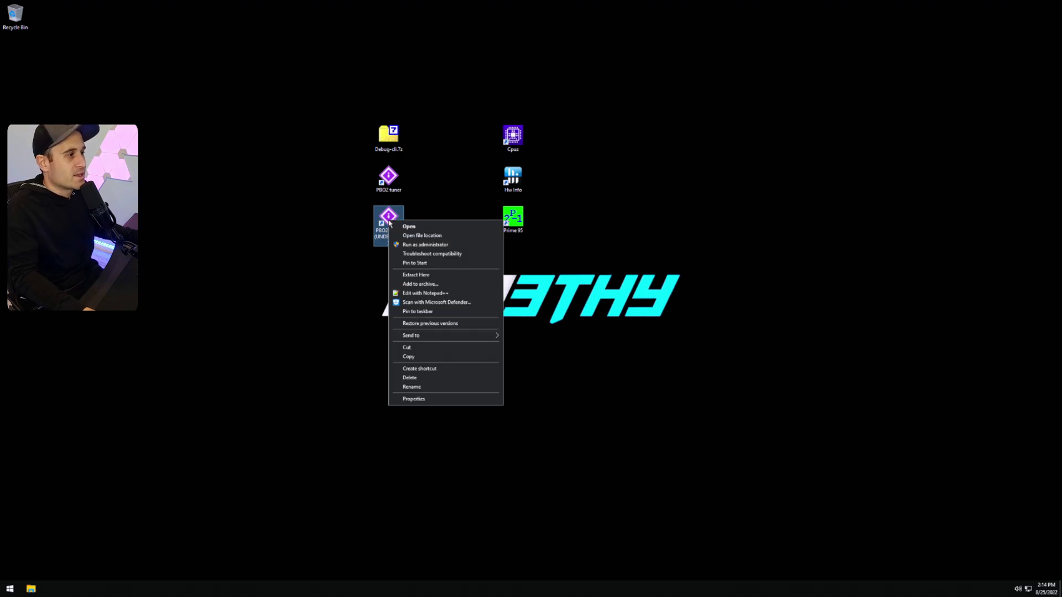
left_click(425, 398)
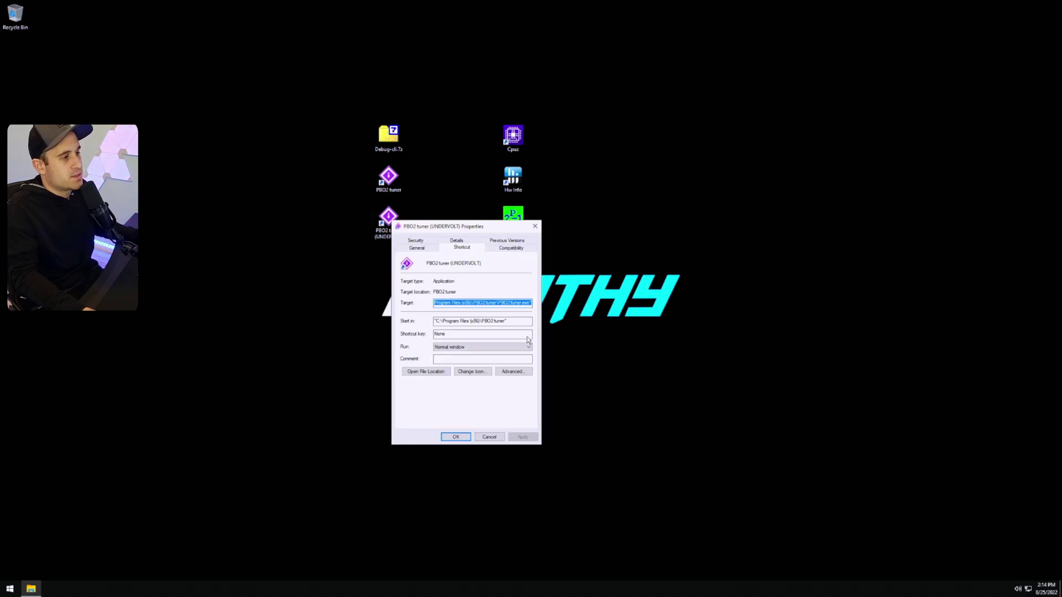
left_click(530, 304)
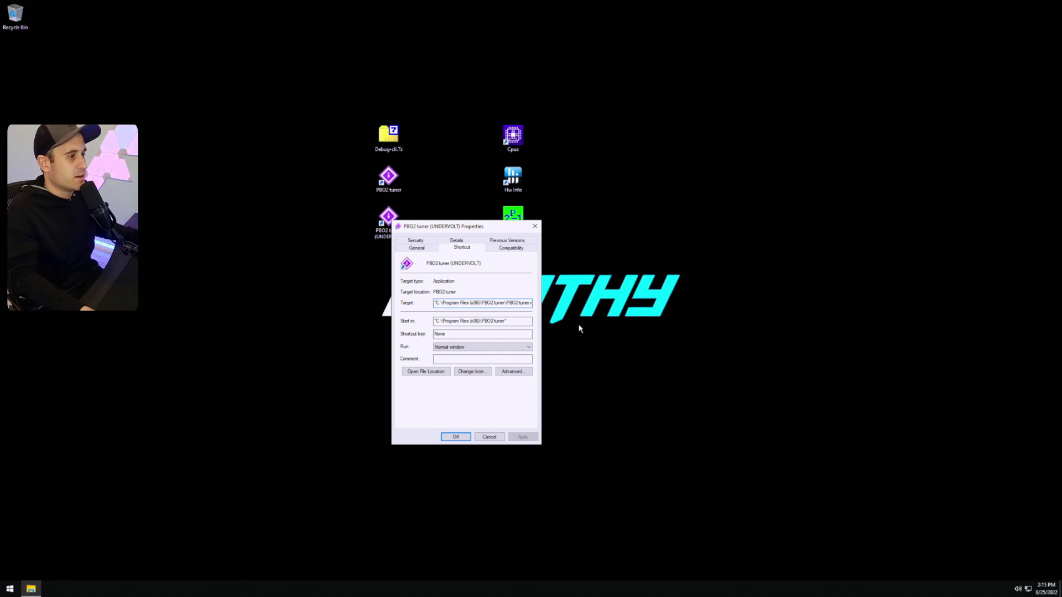
left_click_drag(504, 302, 551, 300)
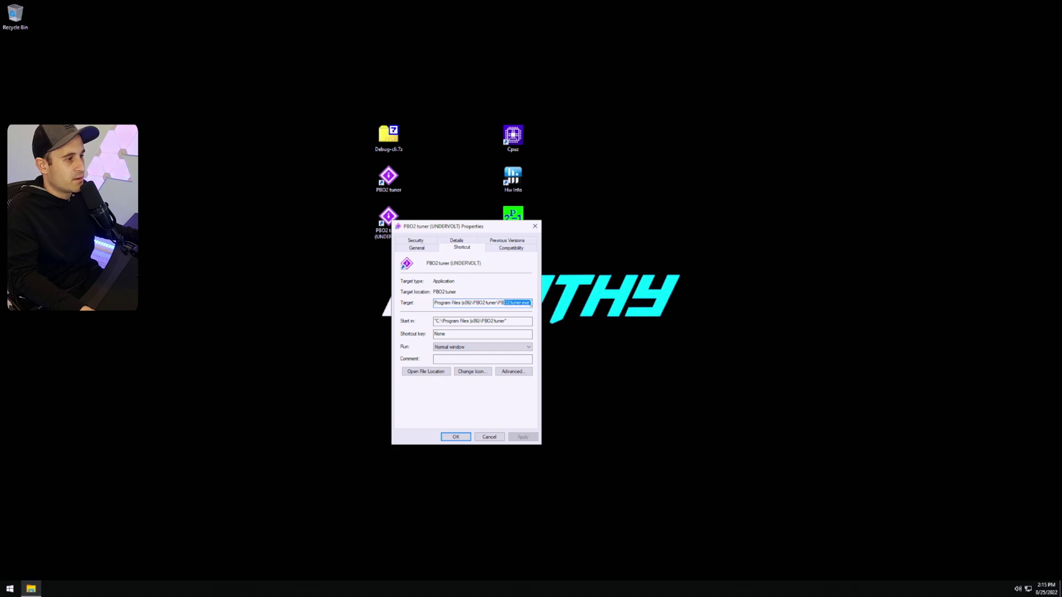
left_click(530, 303)
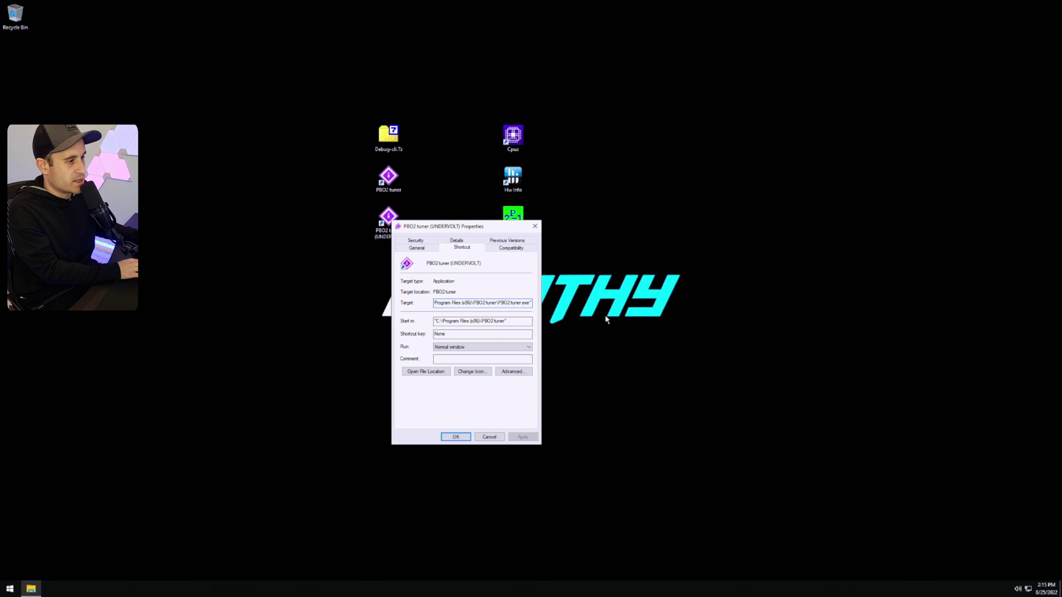
type("-20")
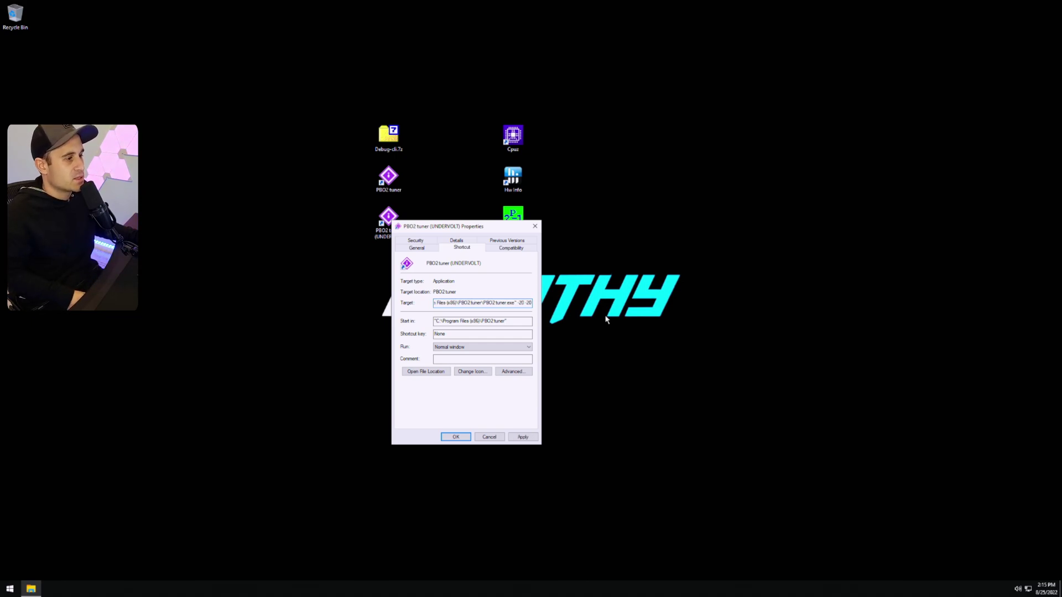
type("-20")
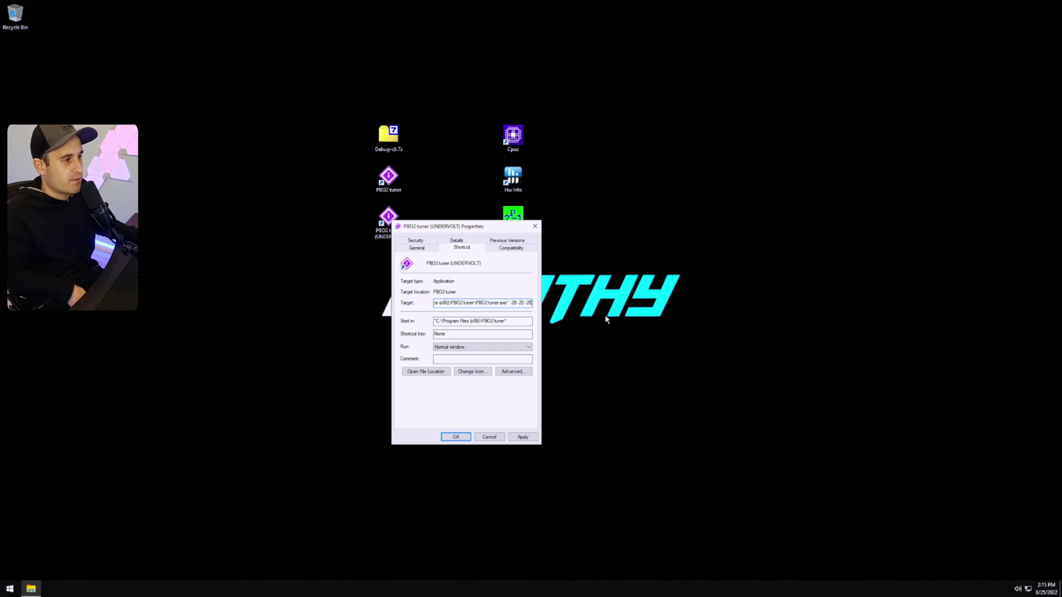
Check CPU and memory usage in Task Manager, then close it.
key("ctrl+shift+Escape")
left_click(783, 33)
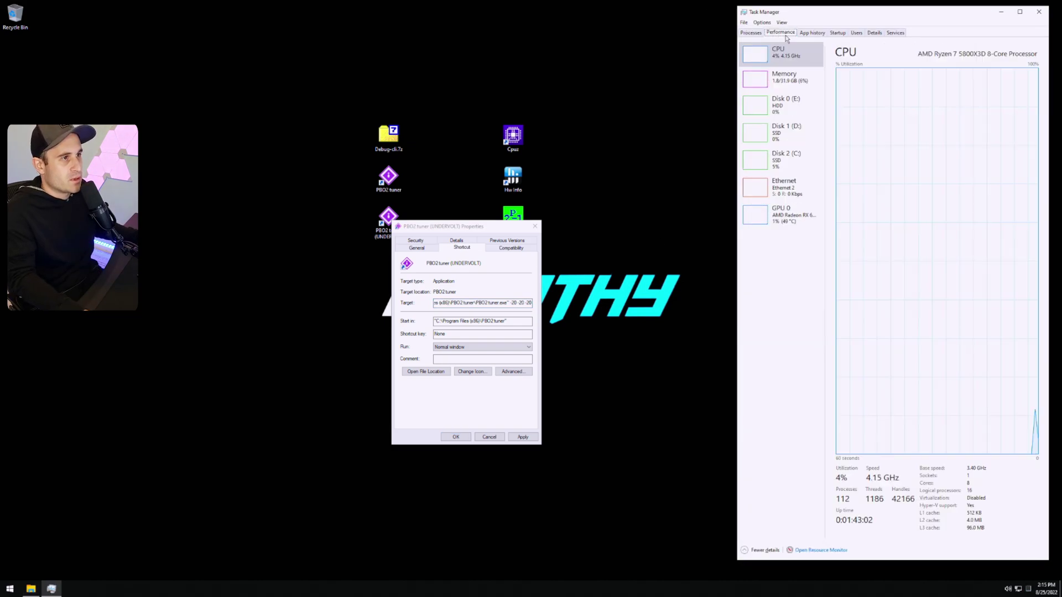
left_click(785, 77)
left_click(781, 61)
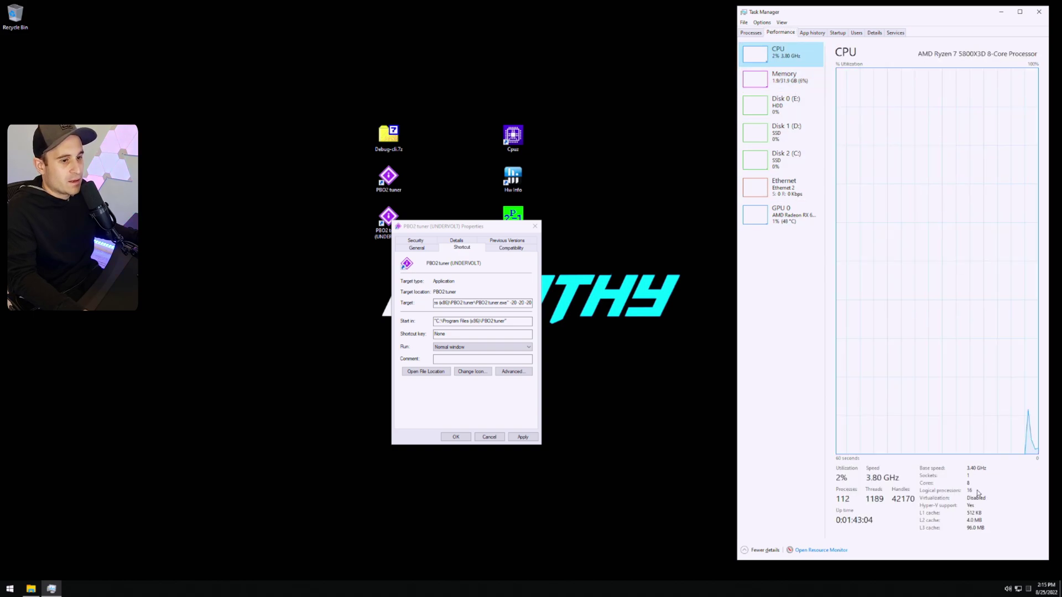
left_click(1038, 12)
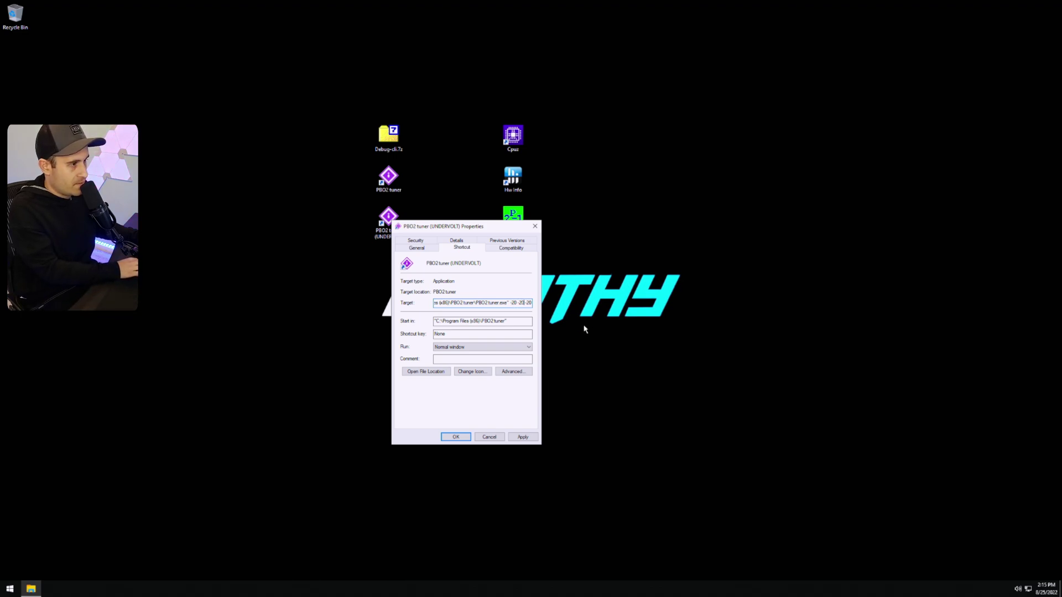
Add the remaining -20 arguments to the Target, then apply and save the shortcut.
type("-20")
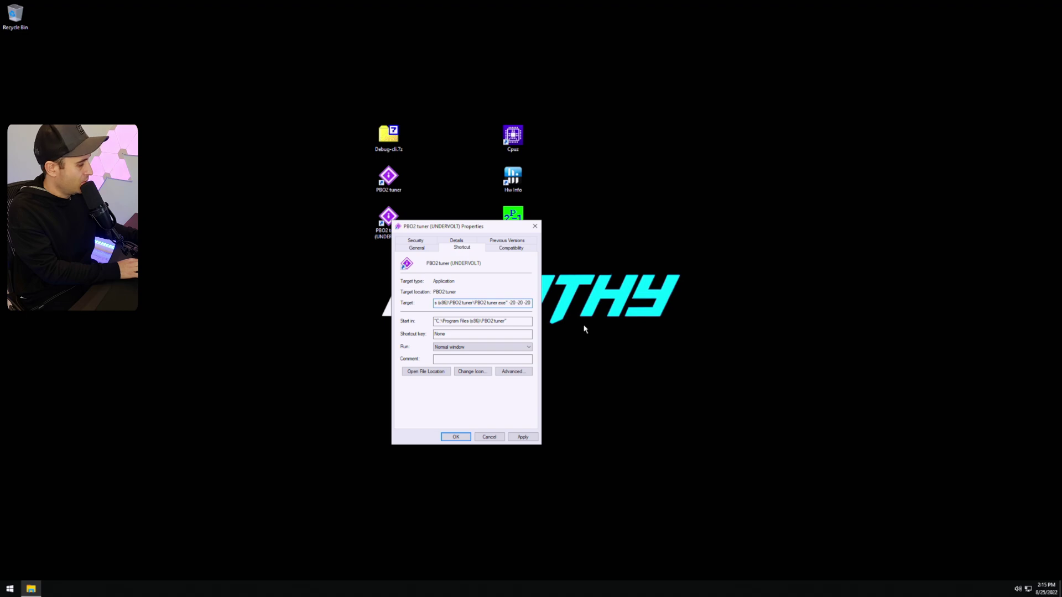
type(" -20 -20")
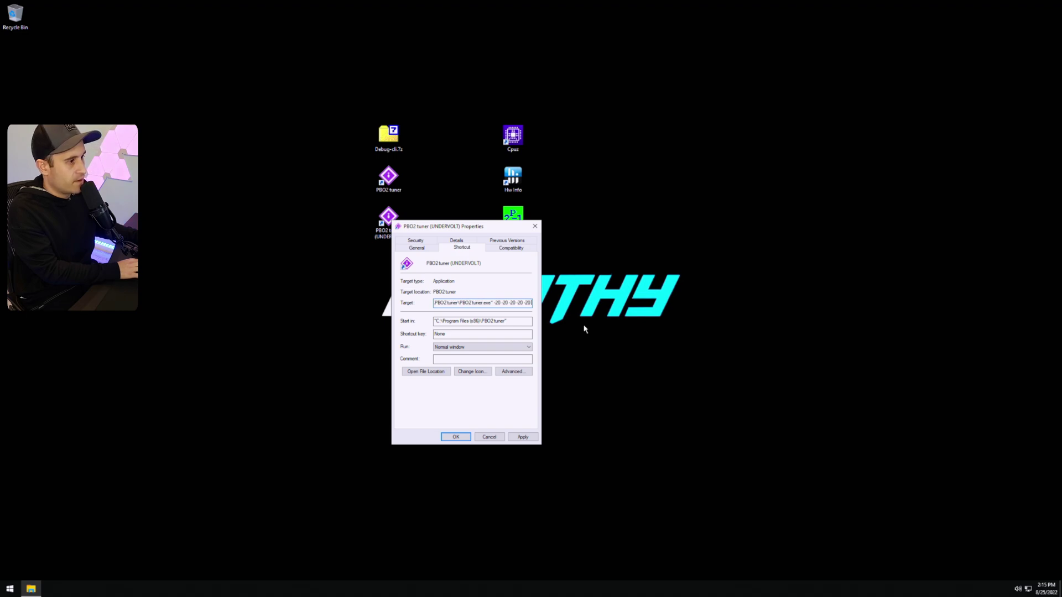
type(" -20 -20 -20")
left_click(513, 438)
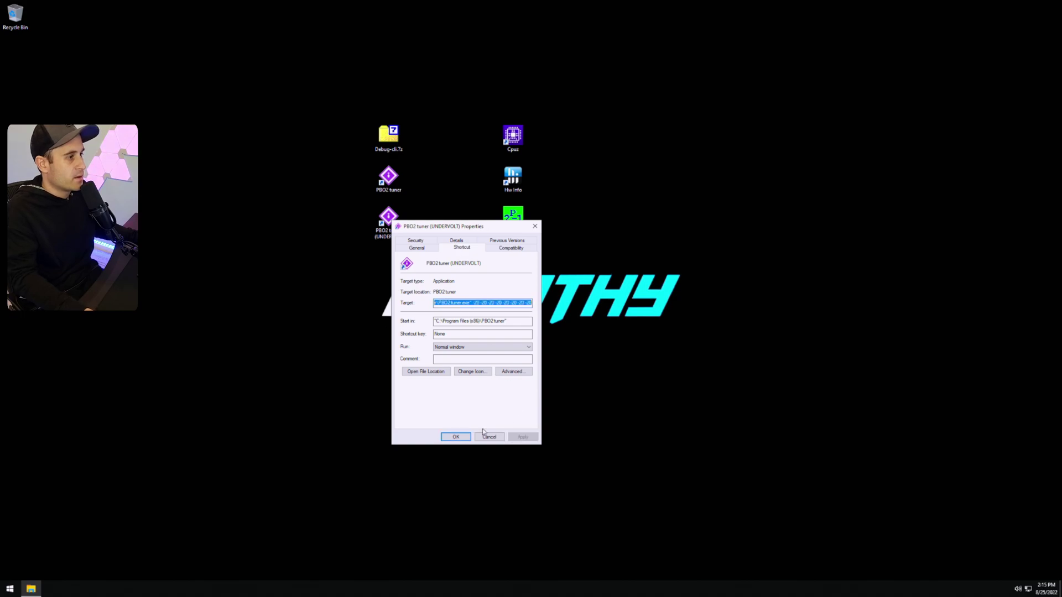
left_click(456, 437)
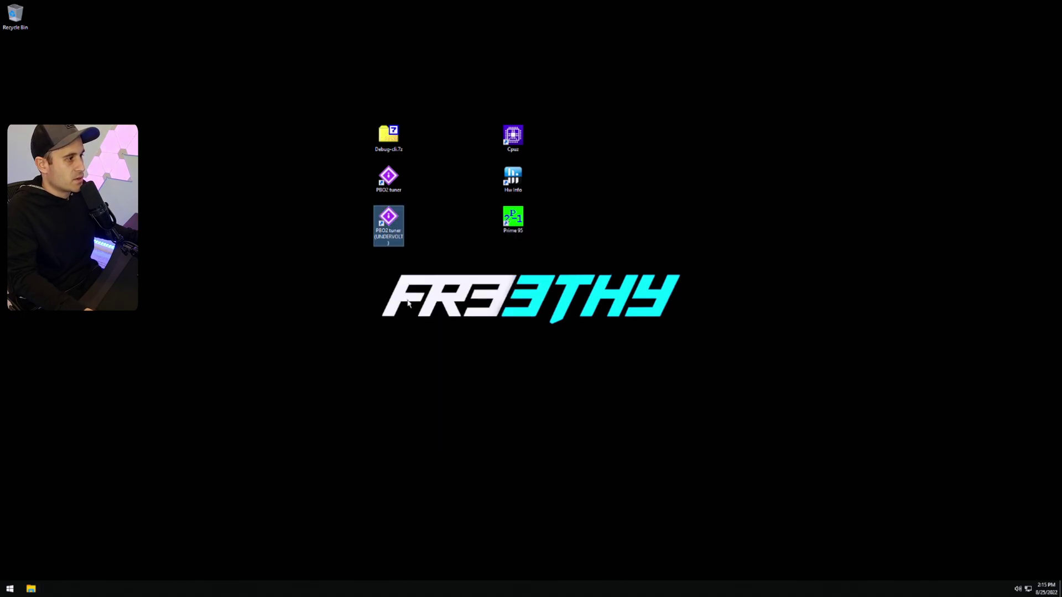
right_click(391, 227)
Reopen the UNDERVOLT shortcut's properties and confirm the -20 arguments in its Target.
left_click(429, 405)
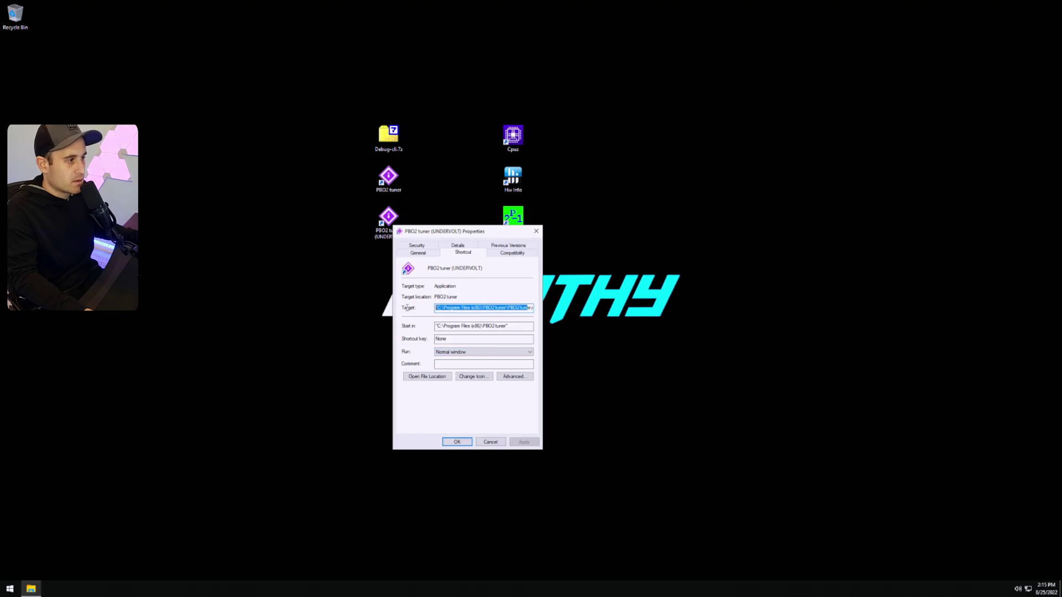
left_click(485, 308)
key("ctrl+a")
left_click(485, 308)
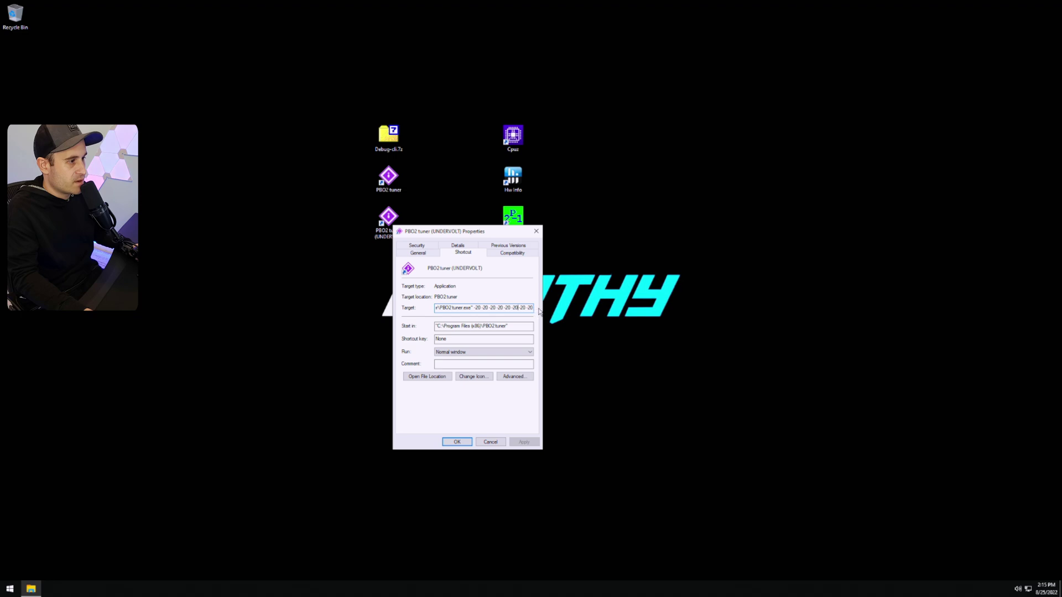
left_click(456, 441)
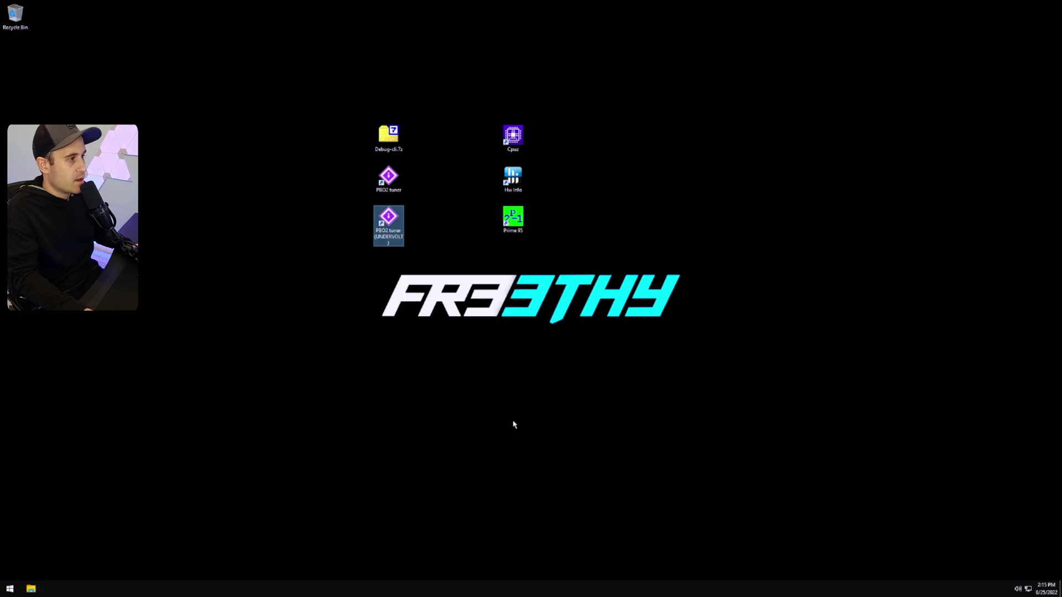
Launch the plain PBO2 tuner shortcut, reset all core margins to 0, and close it.
left_click(397, 184)
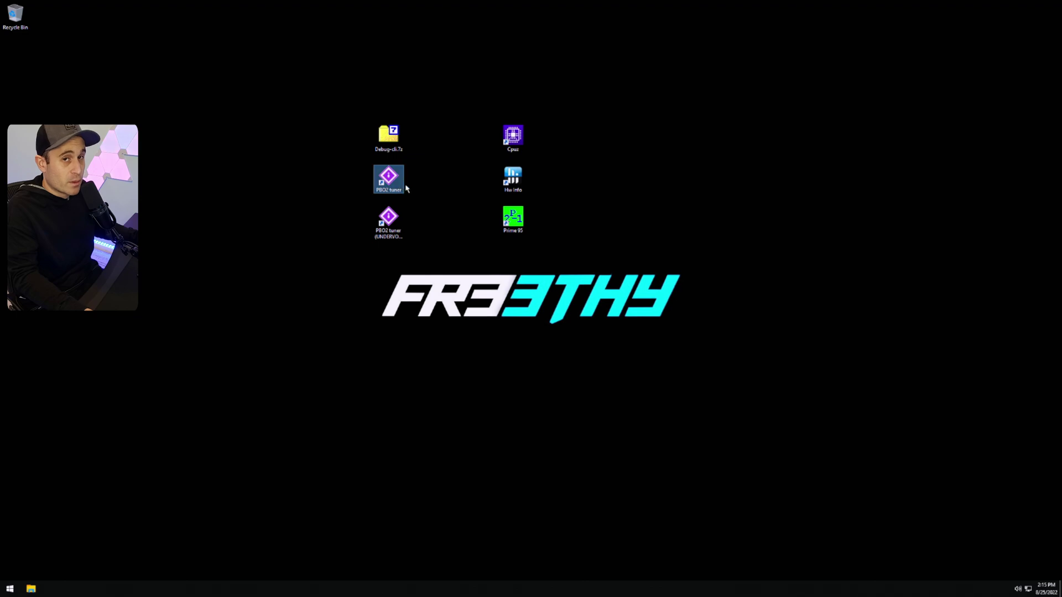
double_click(390, 183)
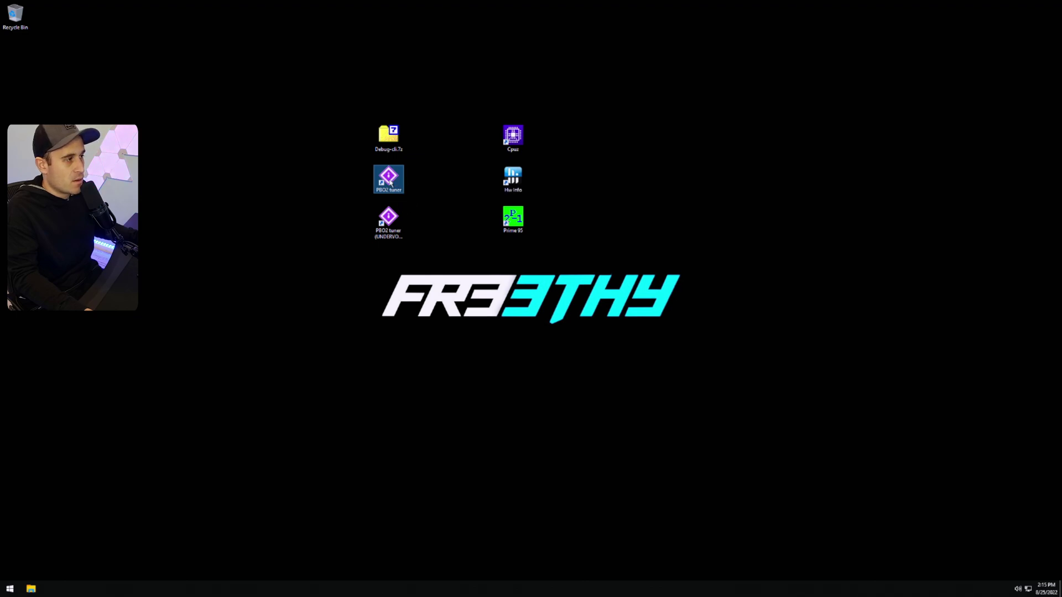
left_click_drag(511, 187, 690, 184)
left_click(668, 297)
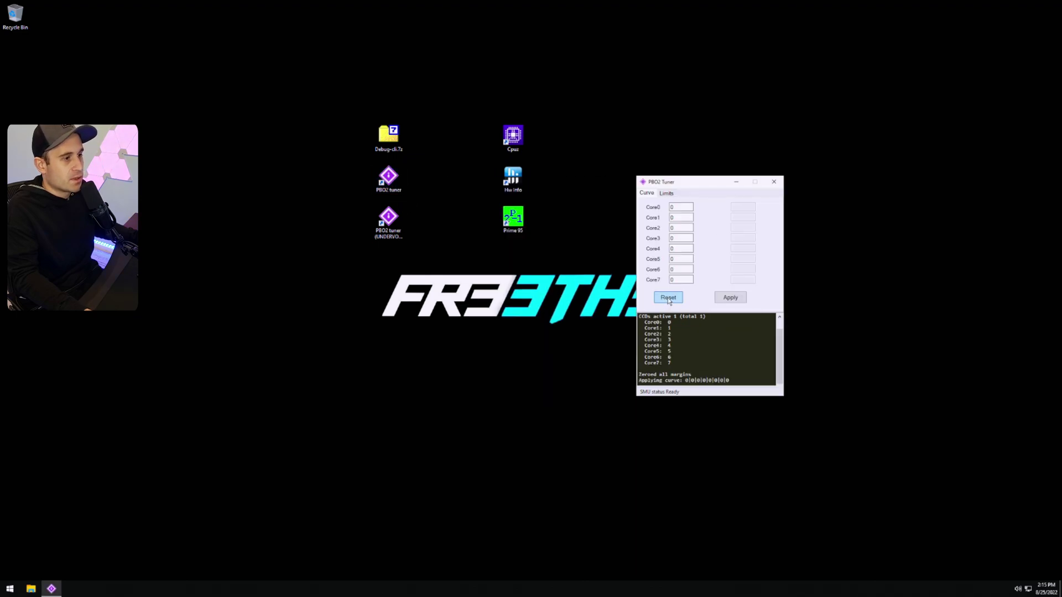
left_click(771, 183)
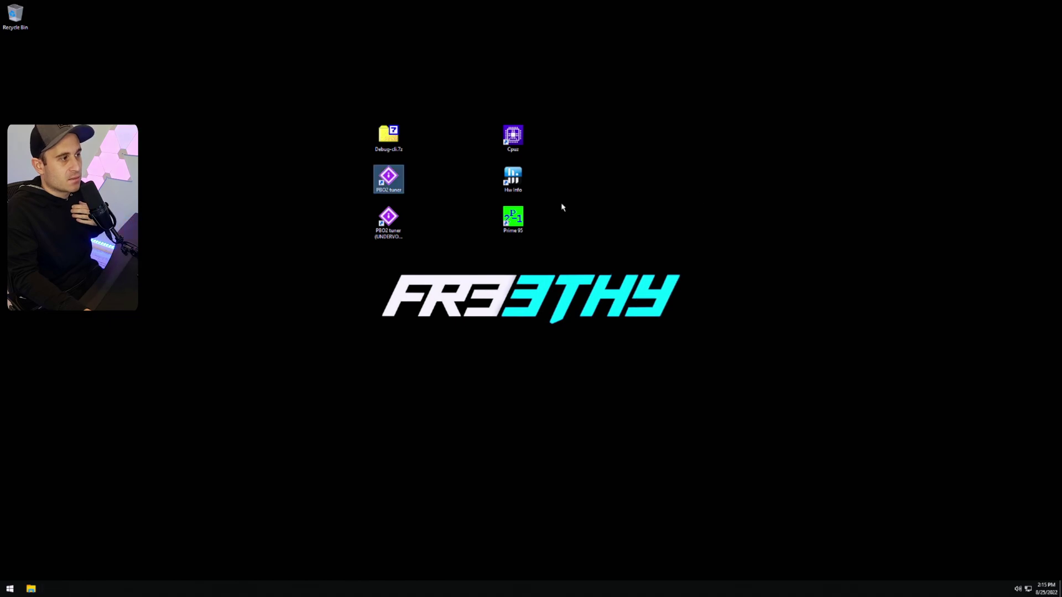
Relaunch the plain PBO2 tuner, reset every core margin to 0, and close it.
double_click(388, 178)
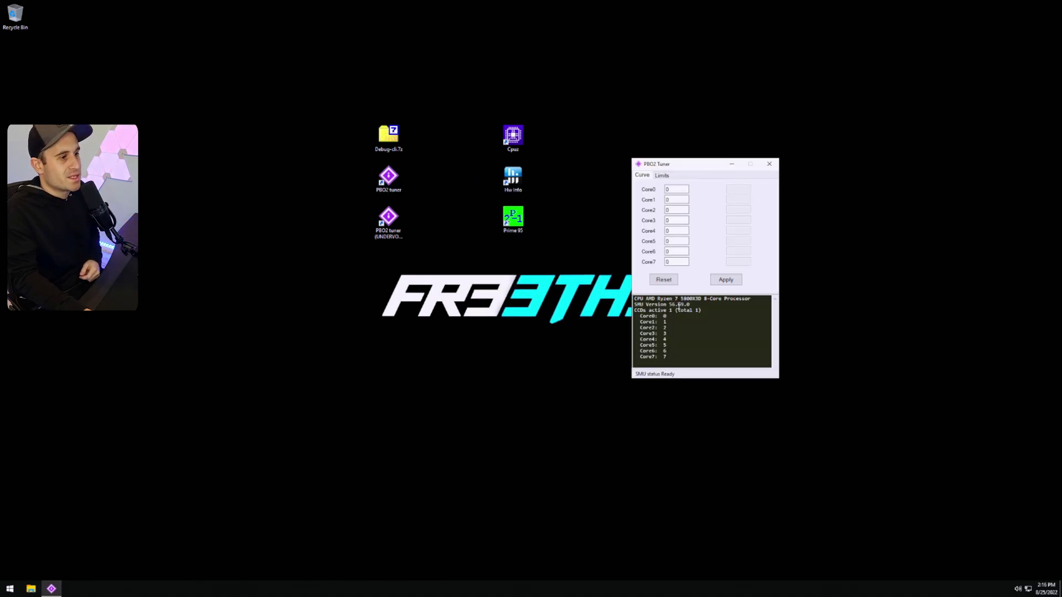
left_click(769, 164)
left_click(400, 239)
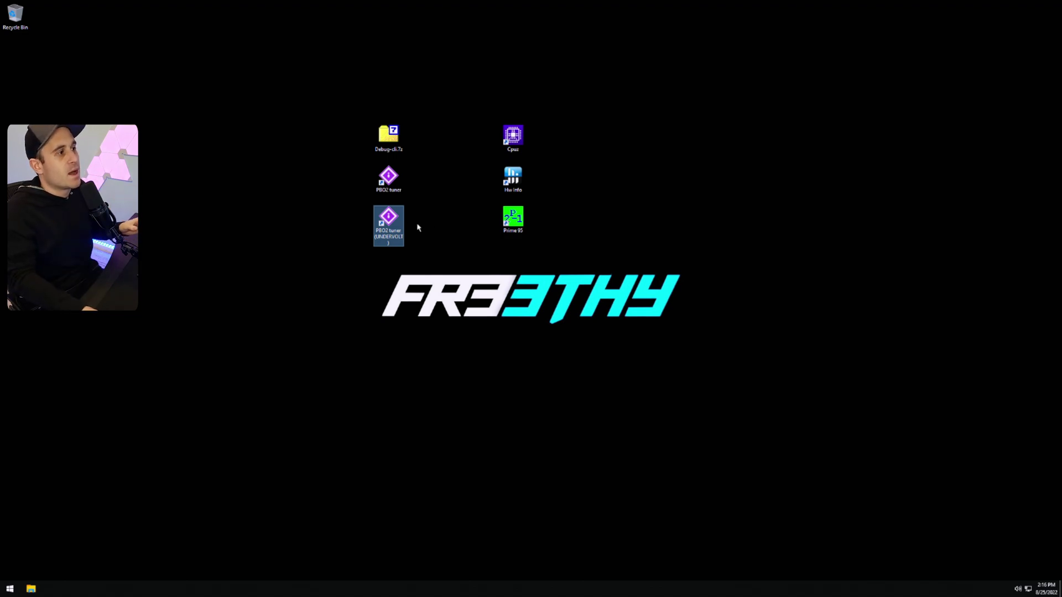
left_click(391, 180)
double_click(390, 180)
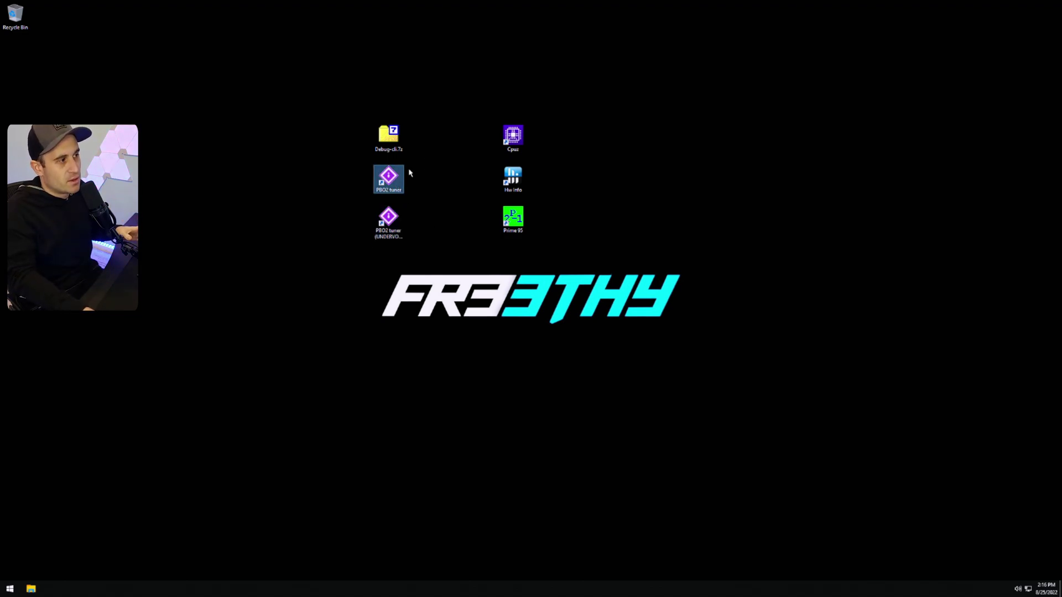
left_click_drag(524, 182, 733, 164)
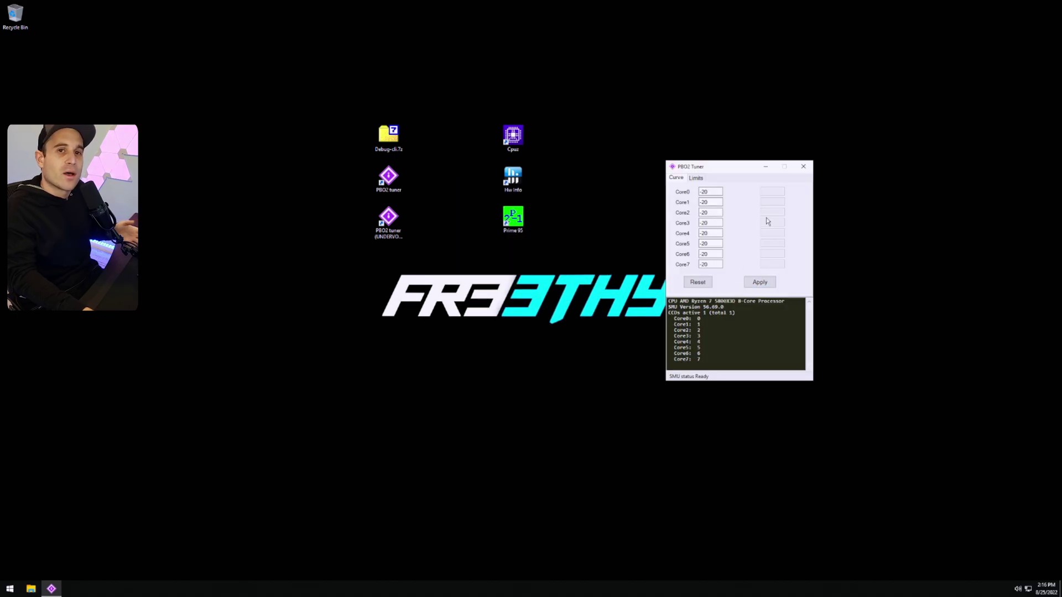
left_click(698, 283)
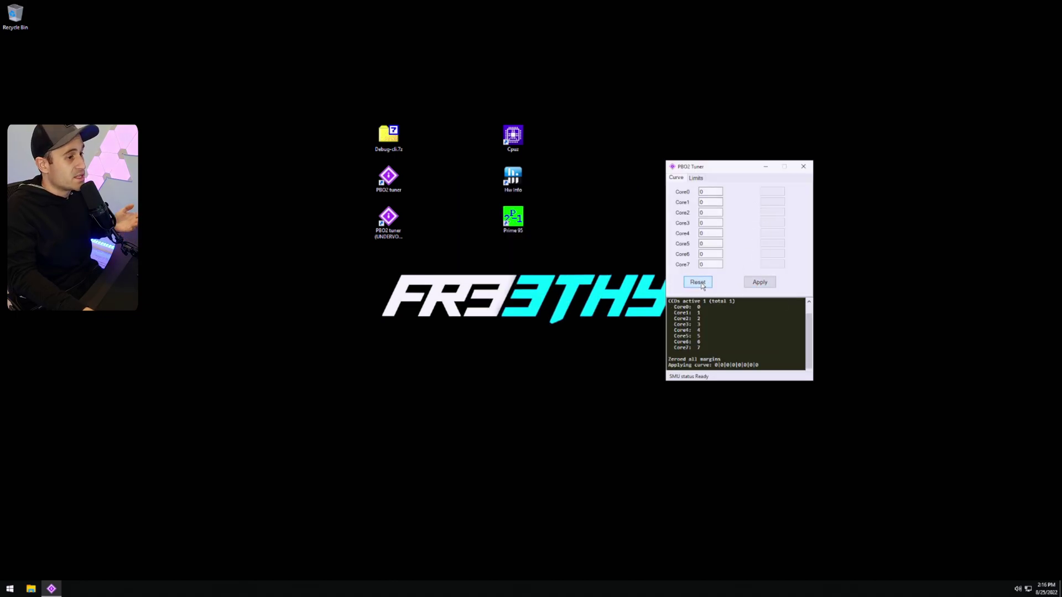
left_click(803, 166)
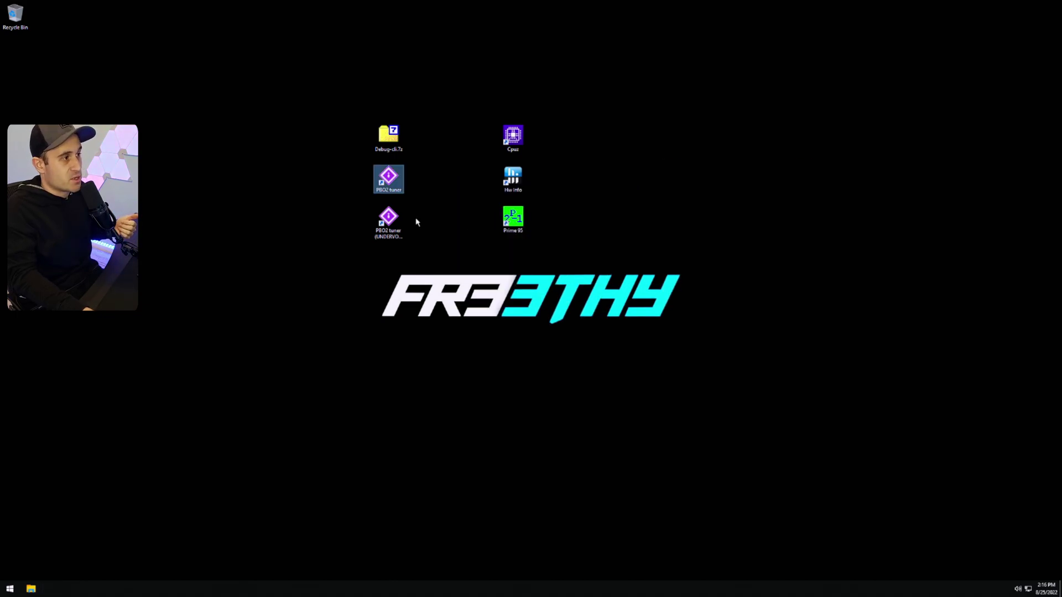
double_click(395, 182)
left_click_drag(586, 183, 742, 177)
left_click(751, 165)
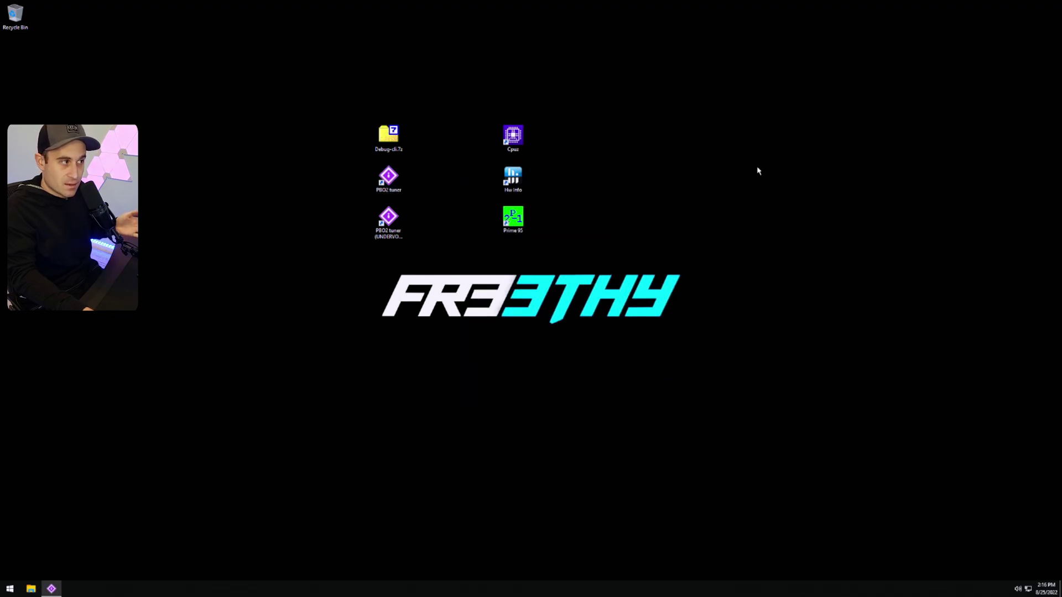
Review the -20 arguments at the end of the UNDERVOLT shortcut's Target field.
right_click(395, 223)
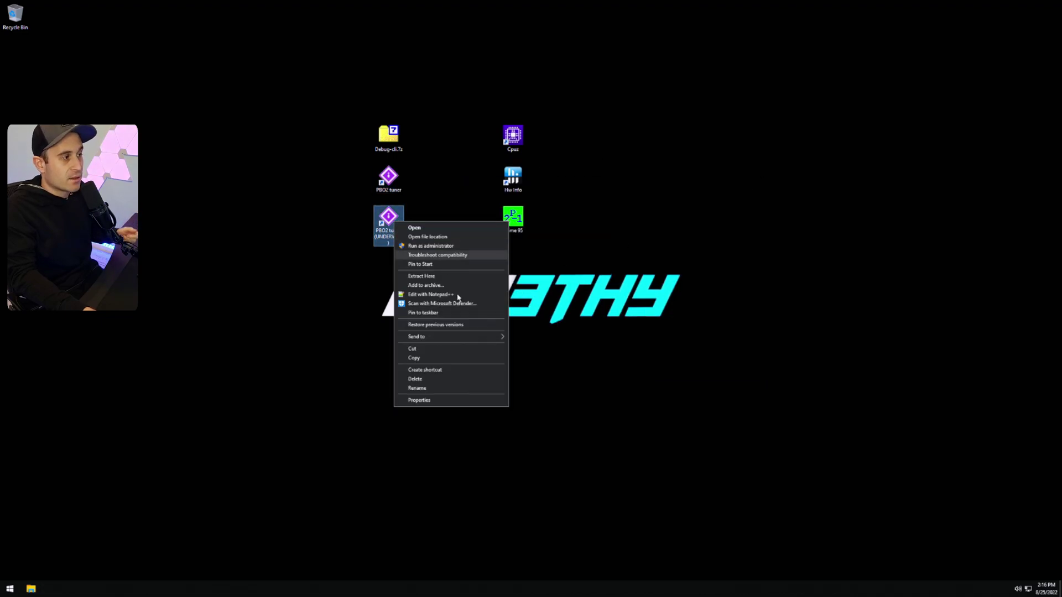
left_click(449, 400)
left_click_drag(496, 304, 561, 303)
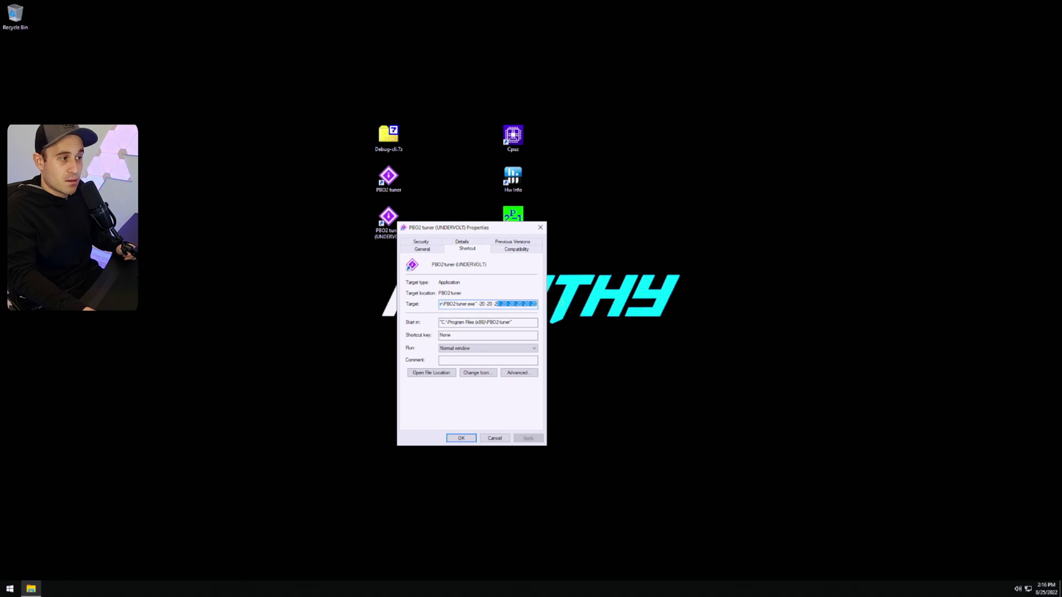
left_click(461, 438)
Run the UNDERVOLT shortcut and verify in the tuner that all cores show -20.
double_click(395, 226)
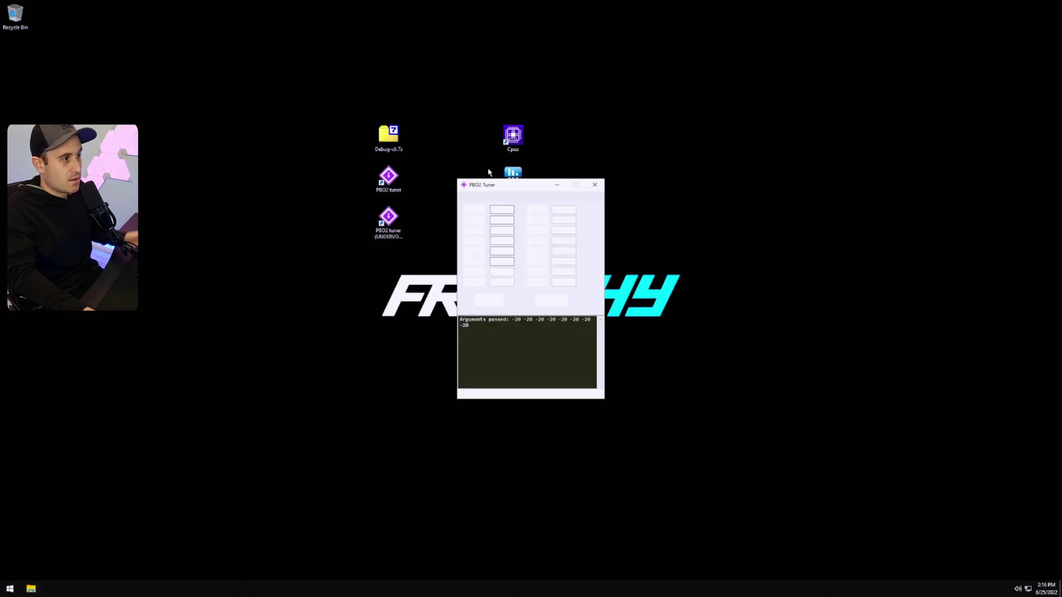
double_click(397, 187)
left_click_drag(531, 189, 704, 190)
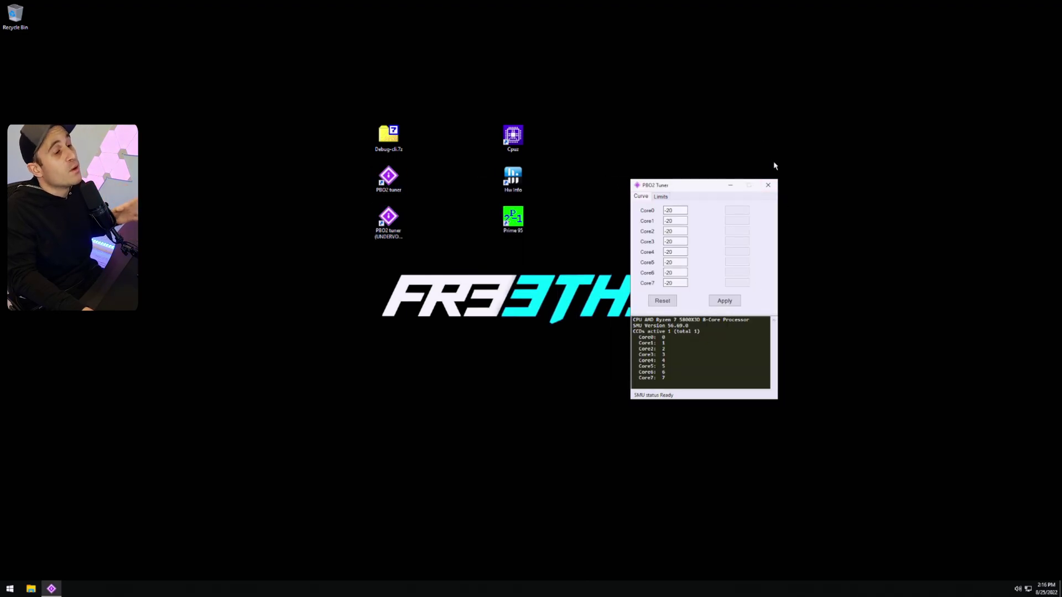
left_click(770, 183)
Reopen the plain tuner and reset every core margin back to 0.
double_click(390, 180)
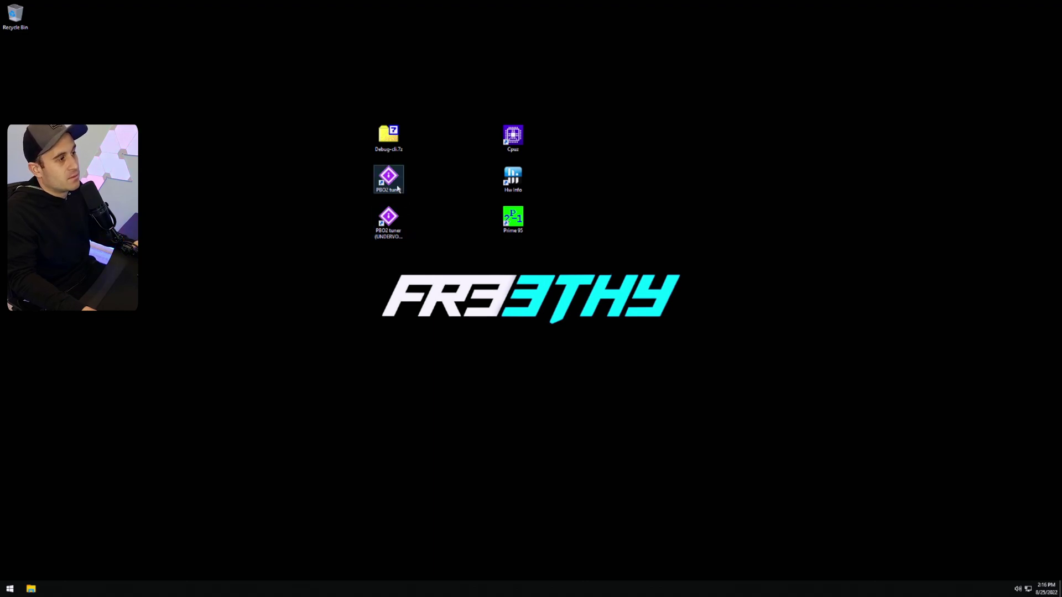
left_click(480, 302)
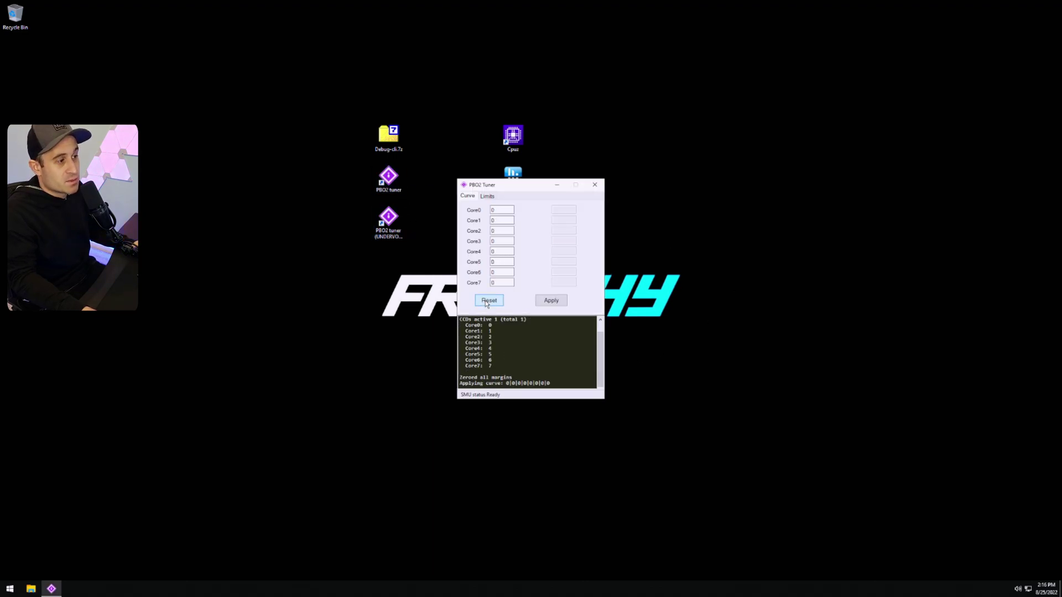
left_click(595, 185)
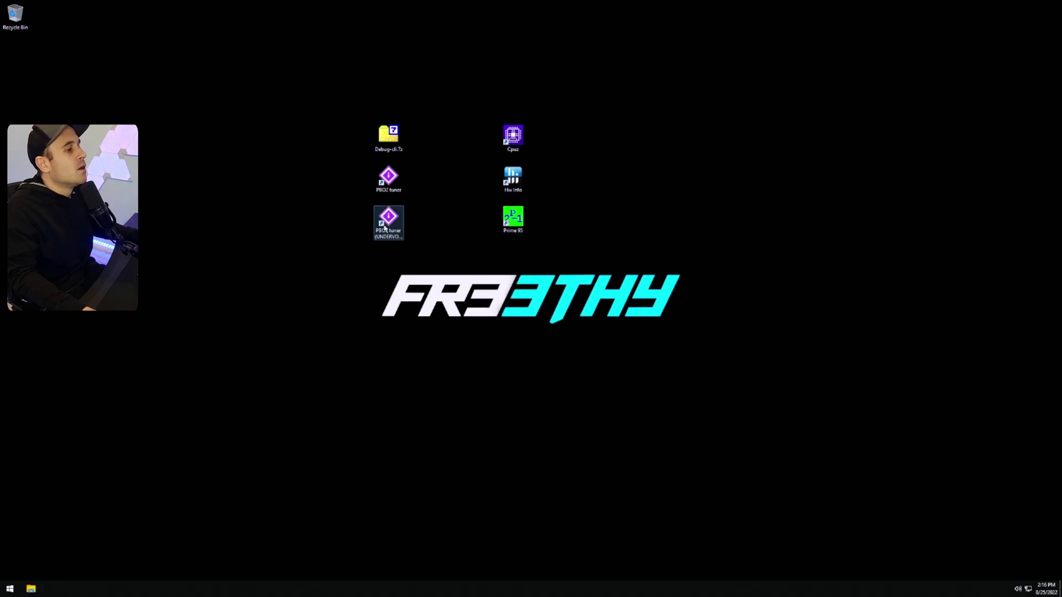
left_click(388, 178)
Open the Start Menu Programs folder and view its full folder path.
key("super")
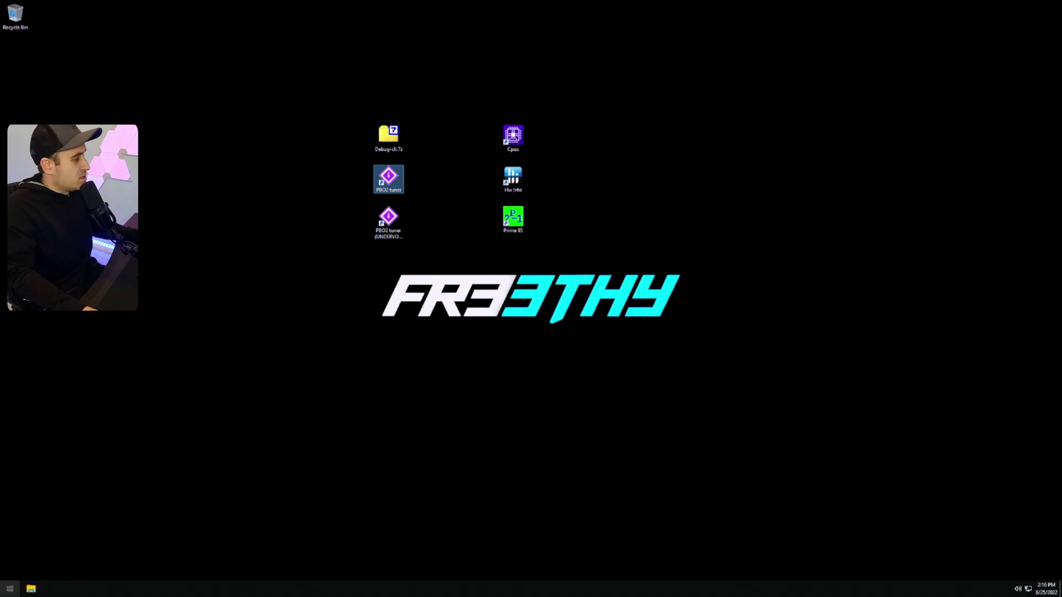
scroll(88, 493, "down", 5)
scroll(101, 490, "up", 1)
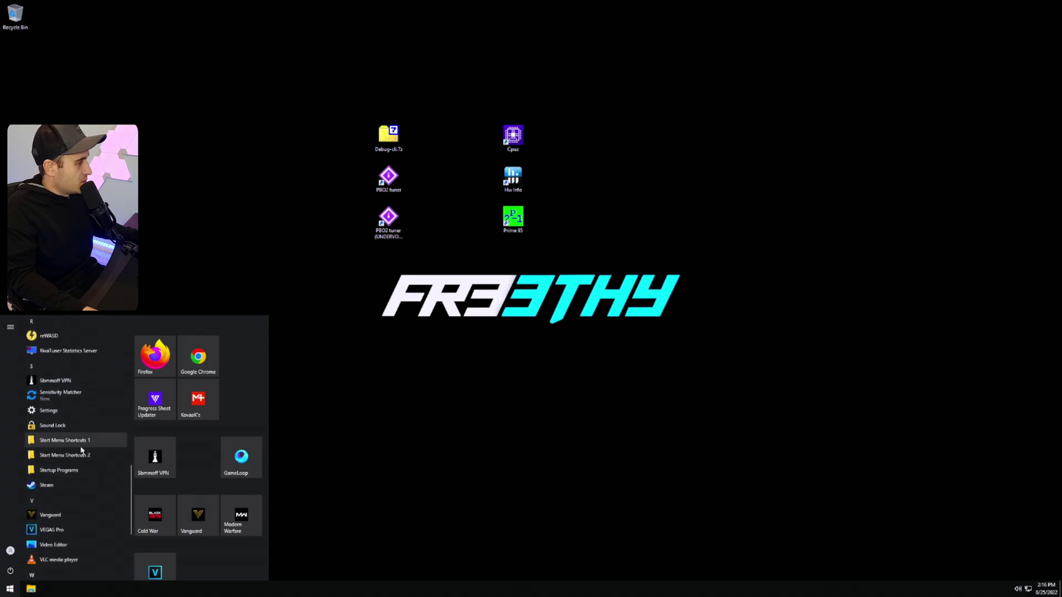
left_click(83, 442)
left_click_drag(452, 129, 577, 165)
left_click(788, 160)
left_click(599, 162)
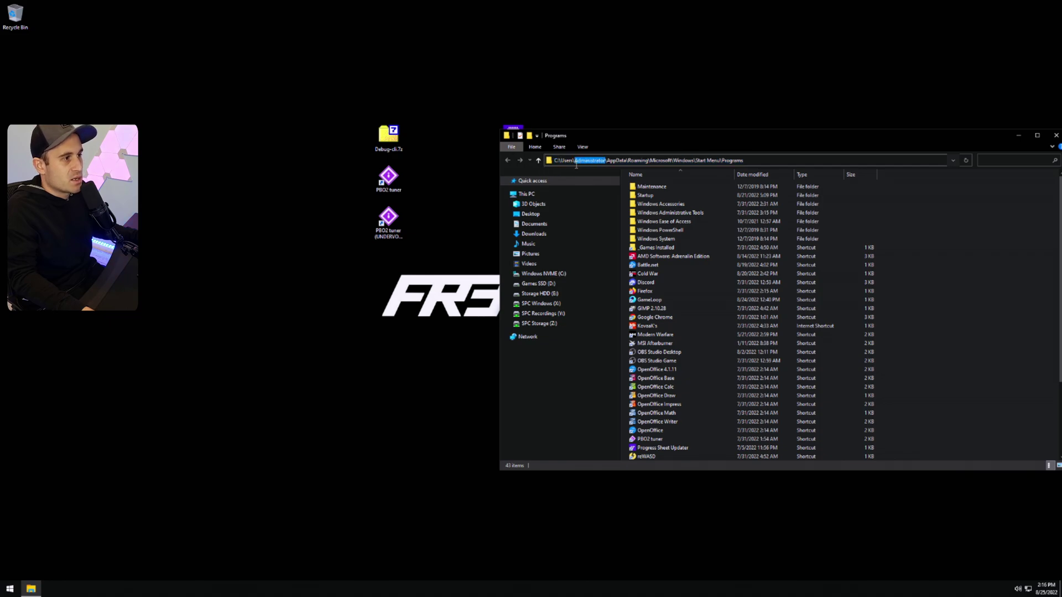
Select the PBO2 tuner desktop shortcut, then close the Programs folder window.
left_click(396, 185)
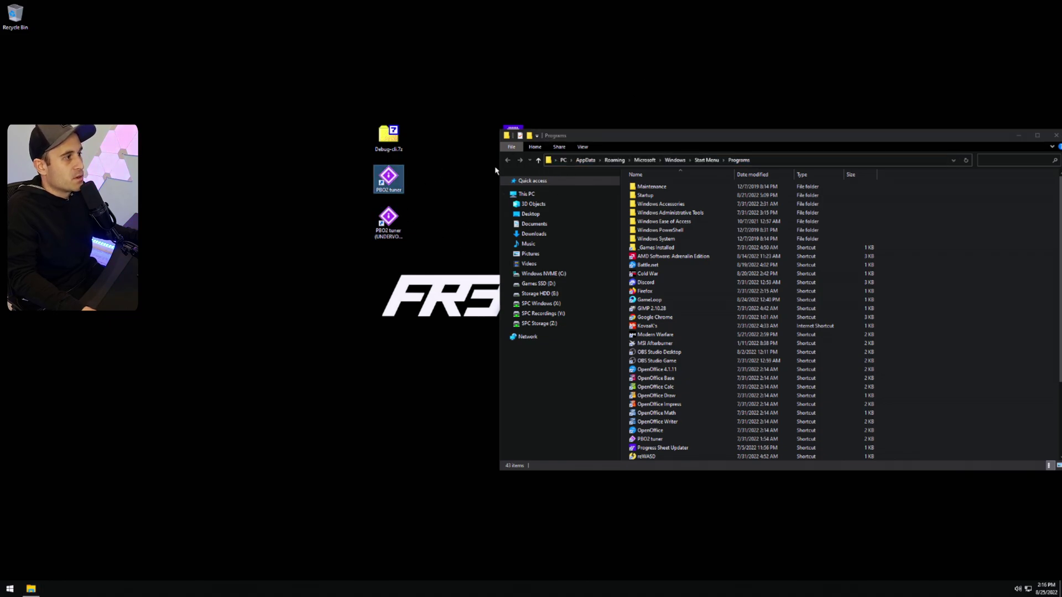
left_click(959, 346)
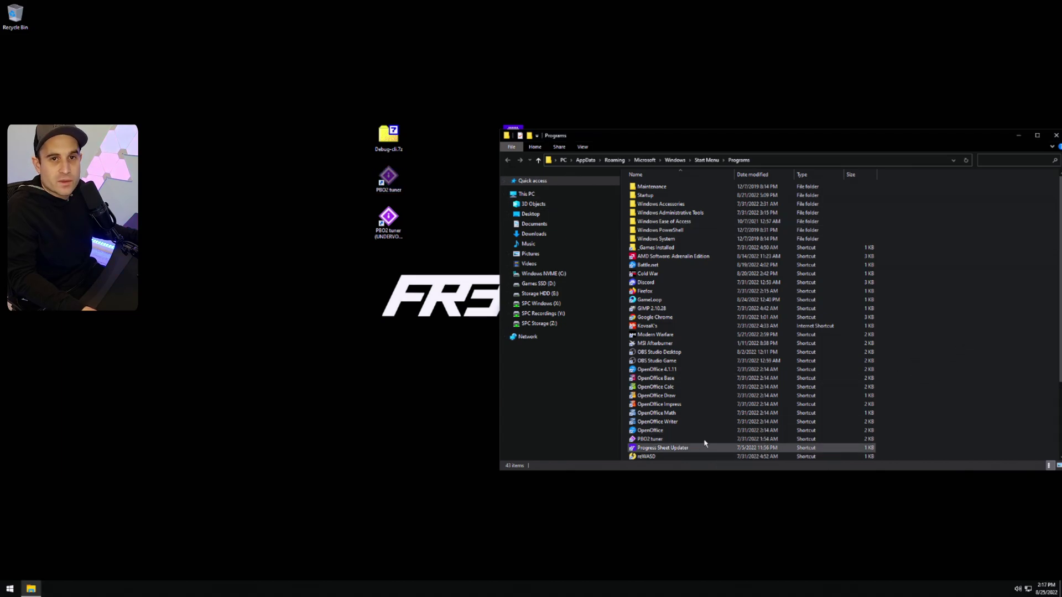
left_click(454, 263)
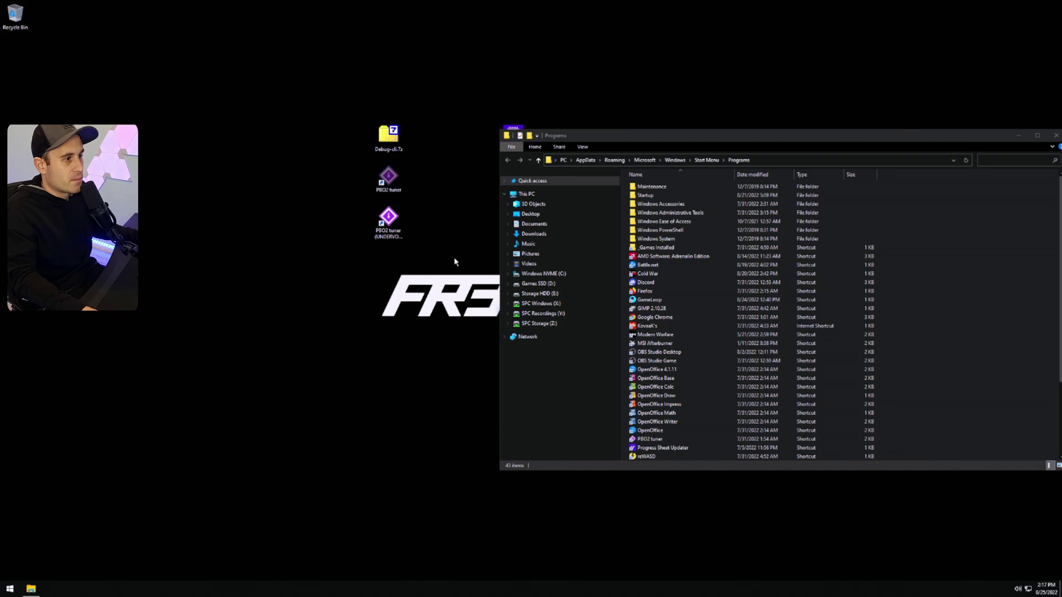
left_click(1056, 135)
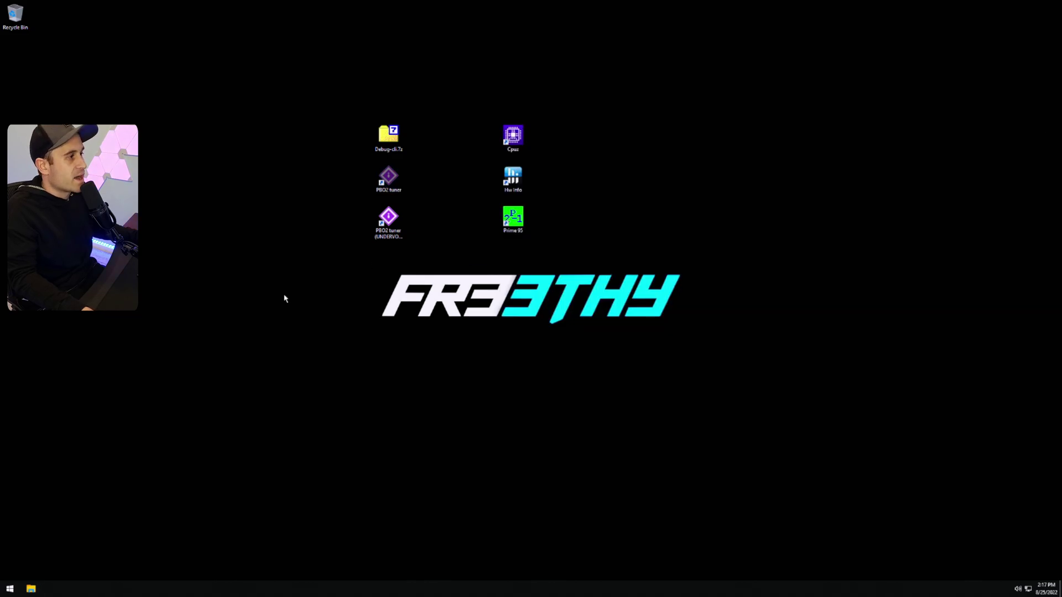
Open the Startup folder from the Start menu and inspect its full path.
left_click(9, 588)
scroll(62, 488, "down", 8)
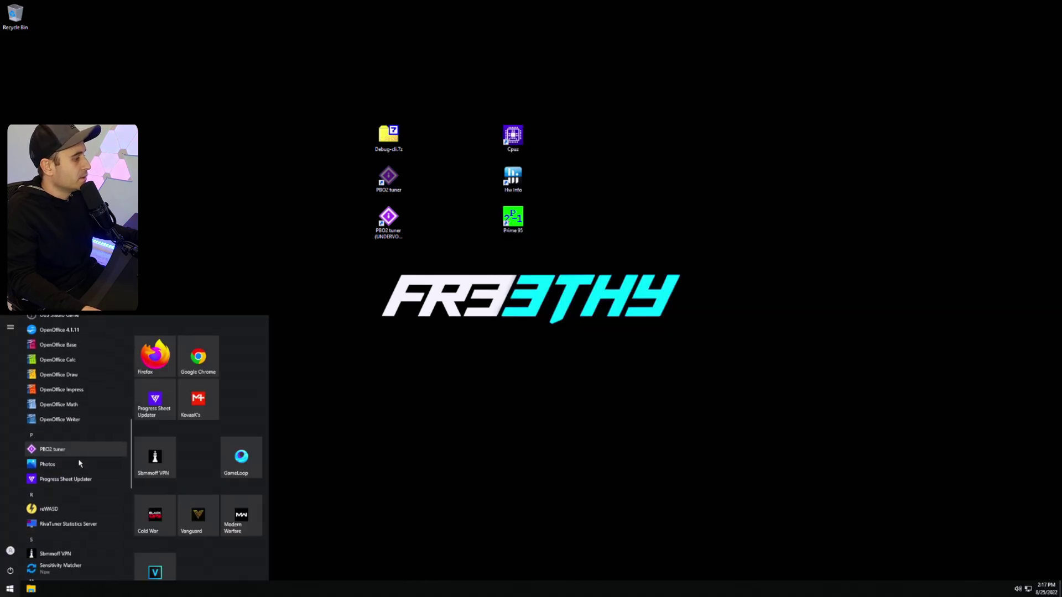
left_click(73, 511)
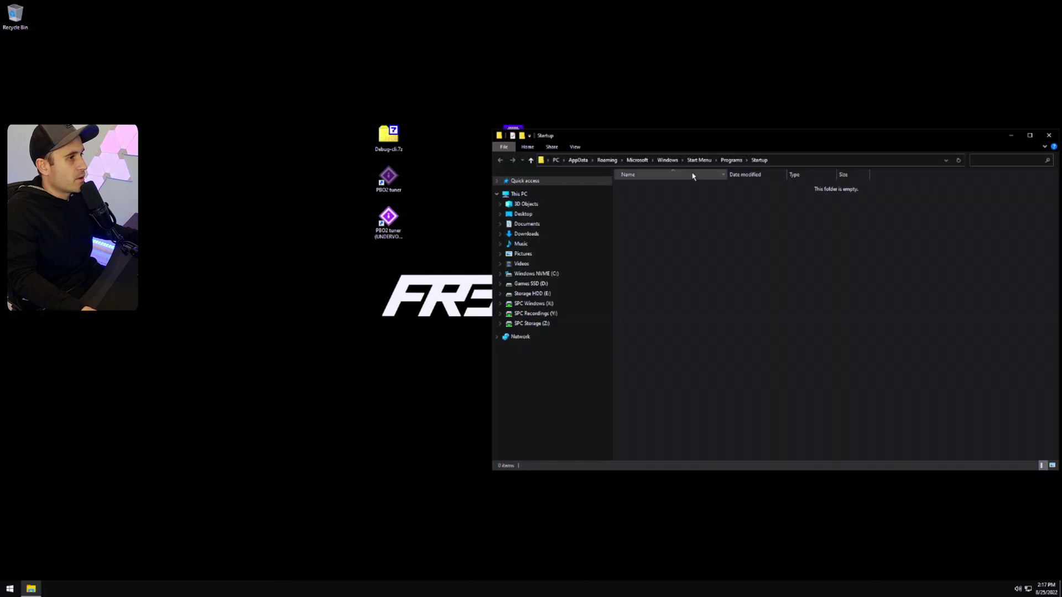
left_click(797, 161)
left_click_drag(768, 160, 475, 164)
left_click(582, 161)
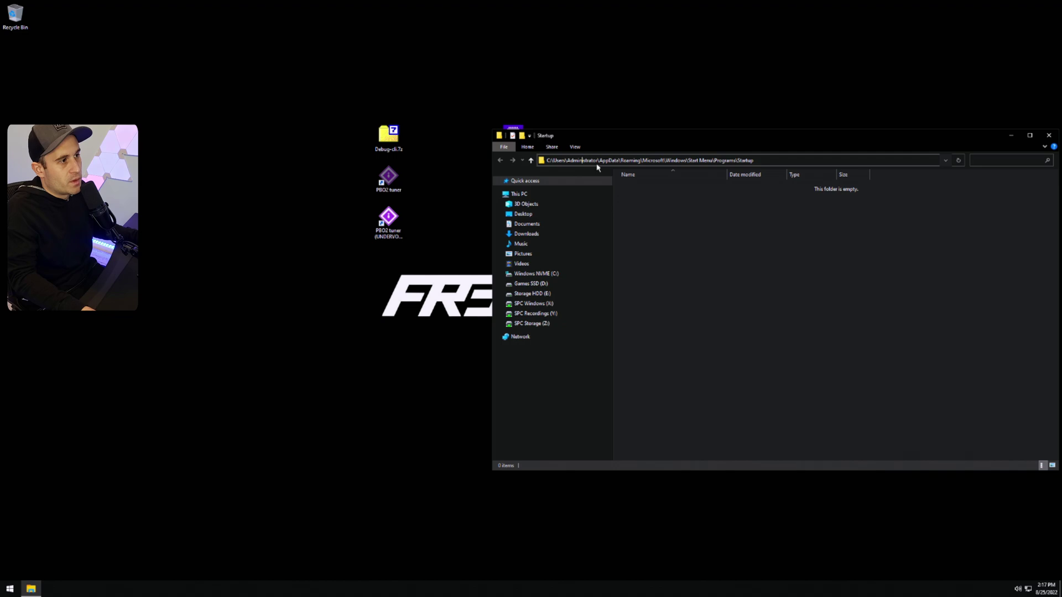
left_click_drag(598, 163, 570, 165)
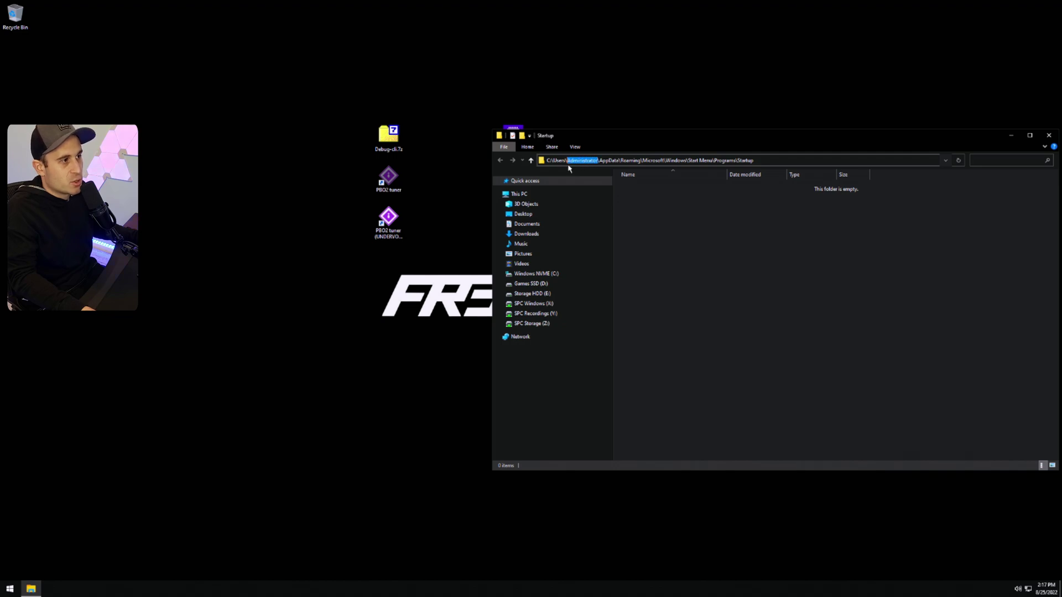
left_click(674, 243)
Paste the PBO2 tuner (UNDERVOLT) shortcut into the empty Startup folder and close it.
left_click(389, 221)
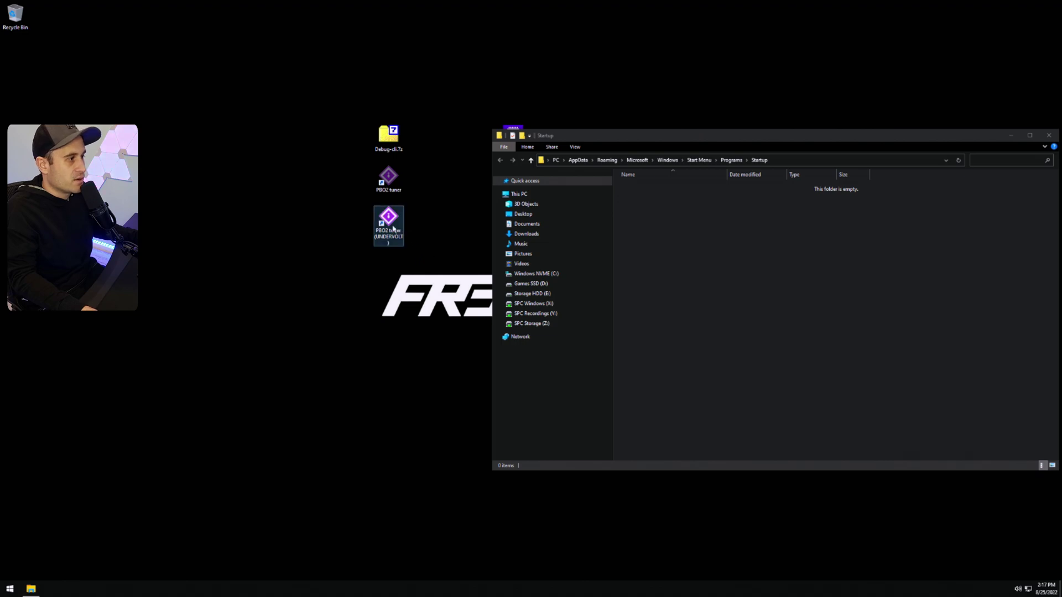
left_click(741, 289)
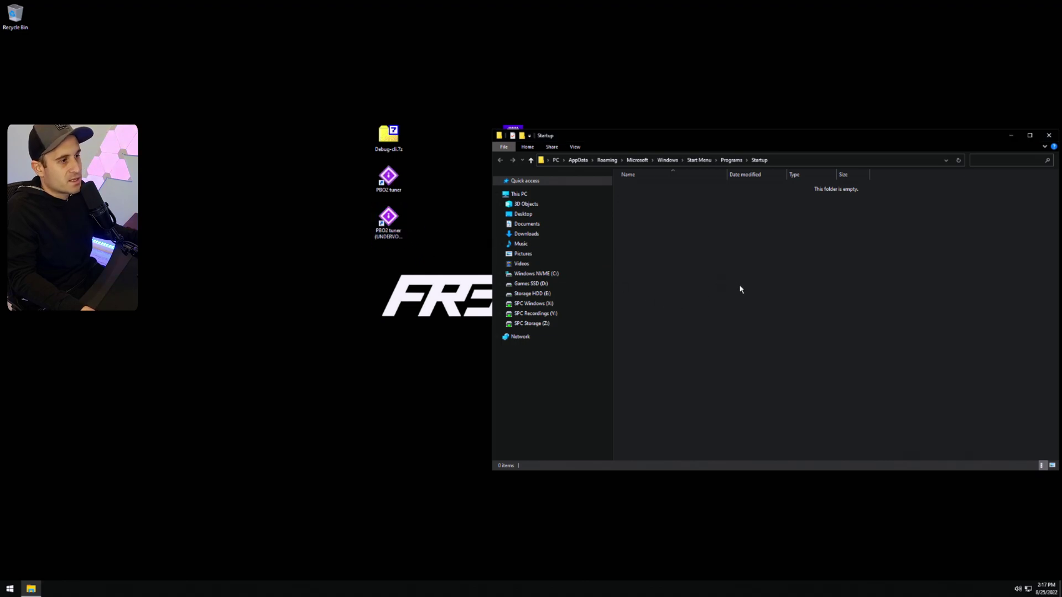
key("ctrl+v")
left_click(691, 254)
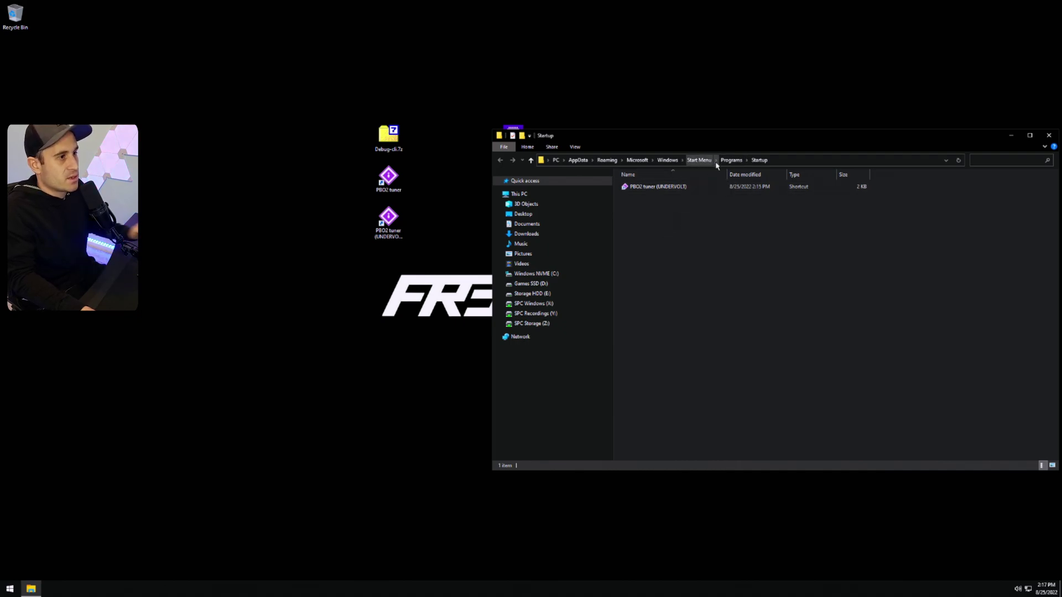
left_click(1049, 136)
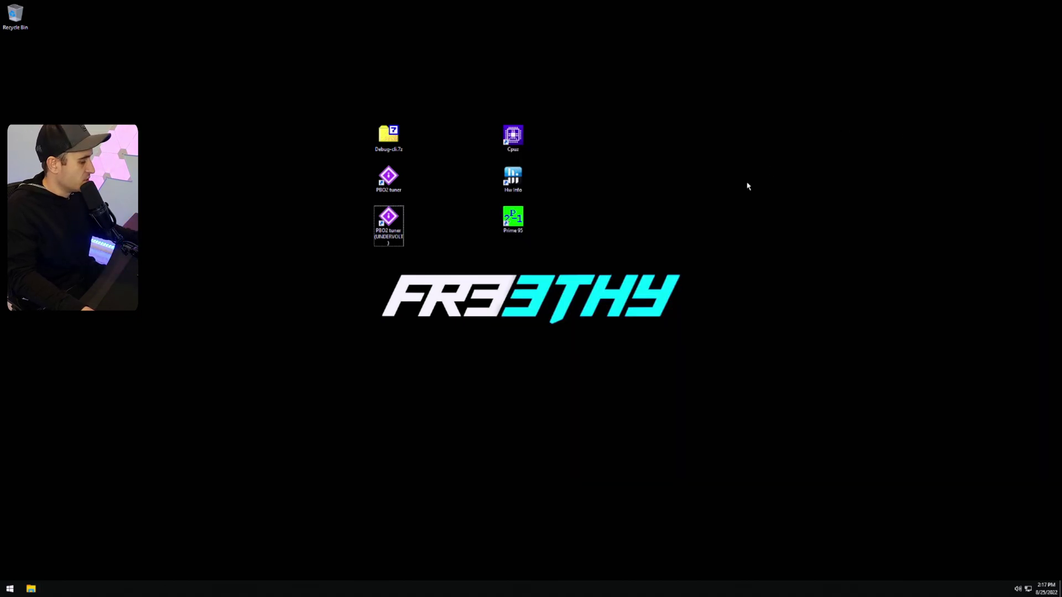
key("super+i")
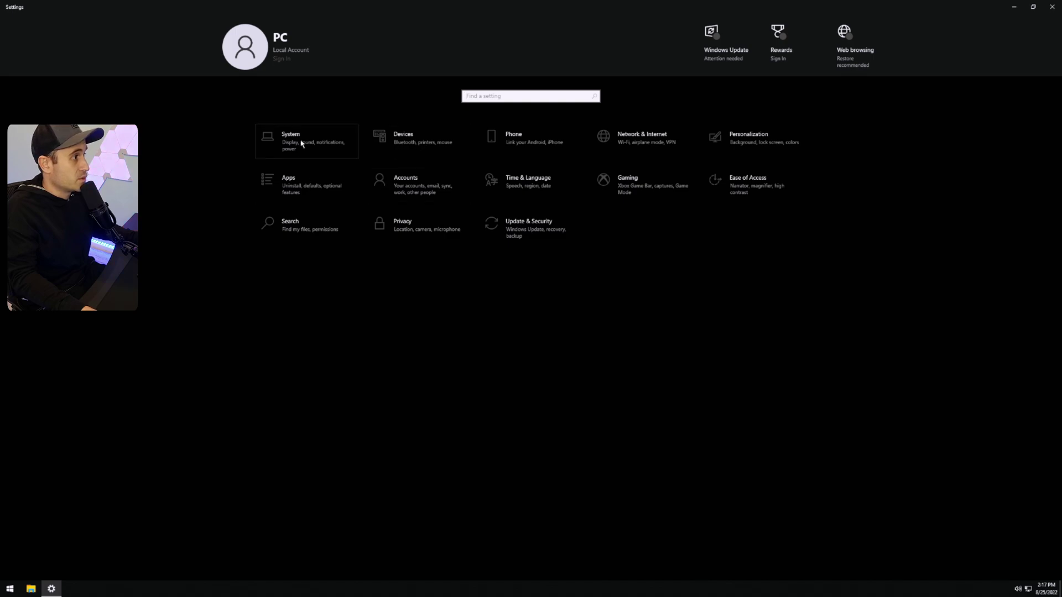
left_click(301, 166)
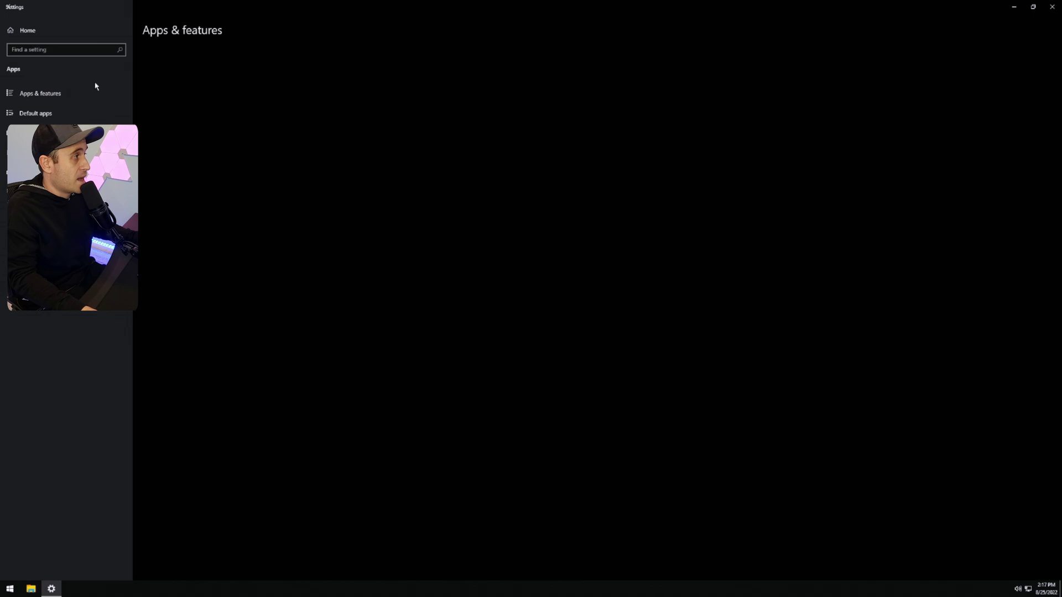
left_click(33, 192)
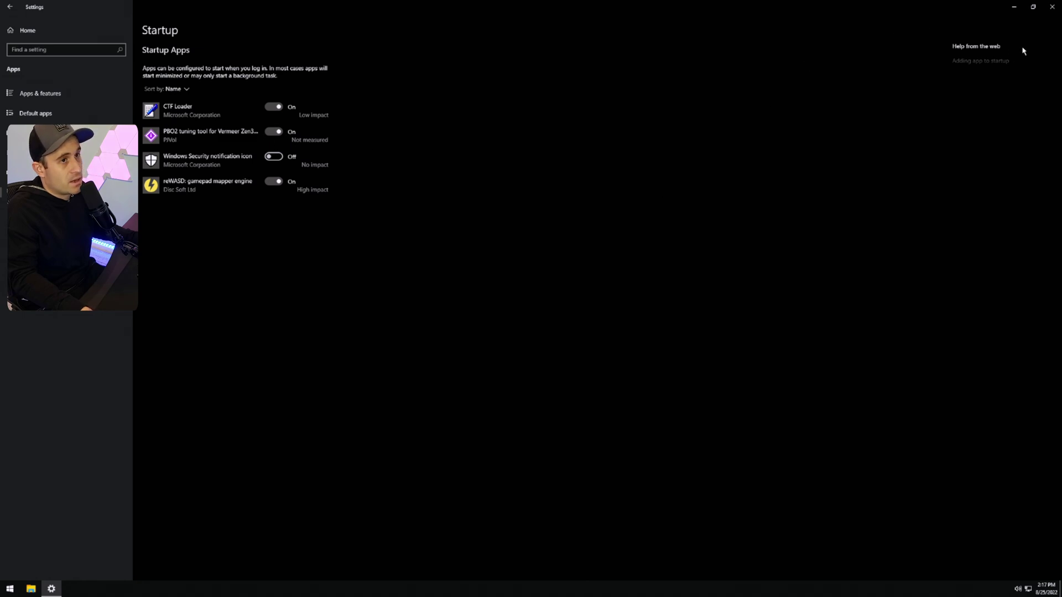
left_click(1052, 7)
Open PBO2 Tuner, reset every core margin to 0, and close it.
double_click(388, 177)
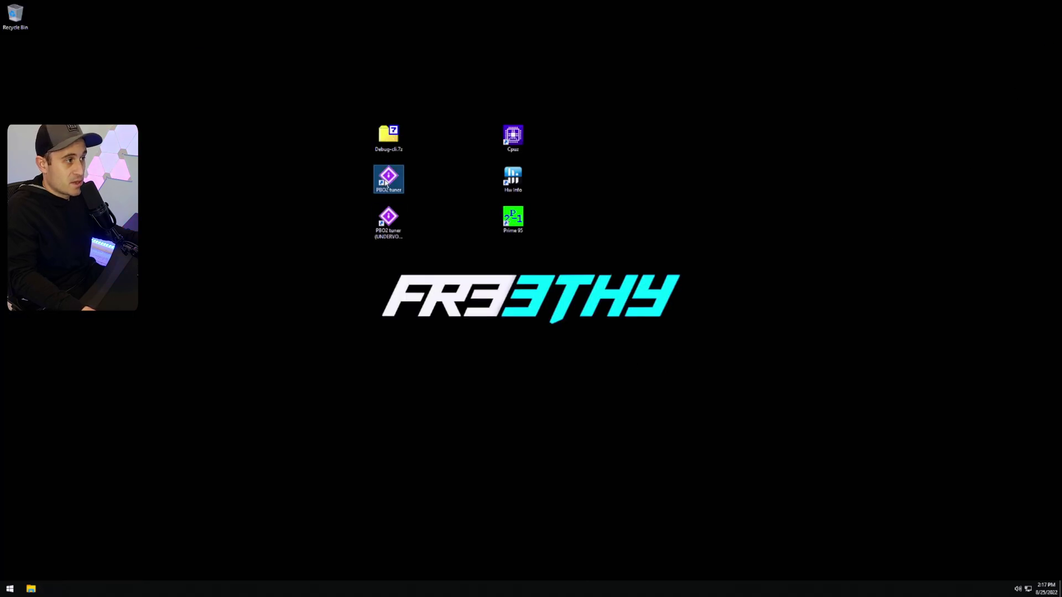
left_click_drag(528, 185, 754, 190)
left_click(713, 305)
left_click(820, 190)
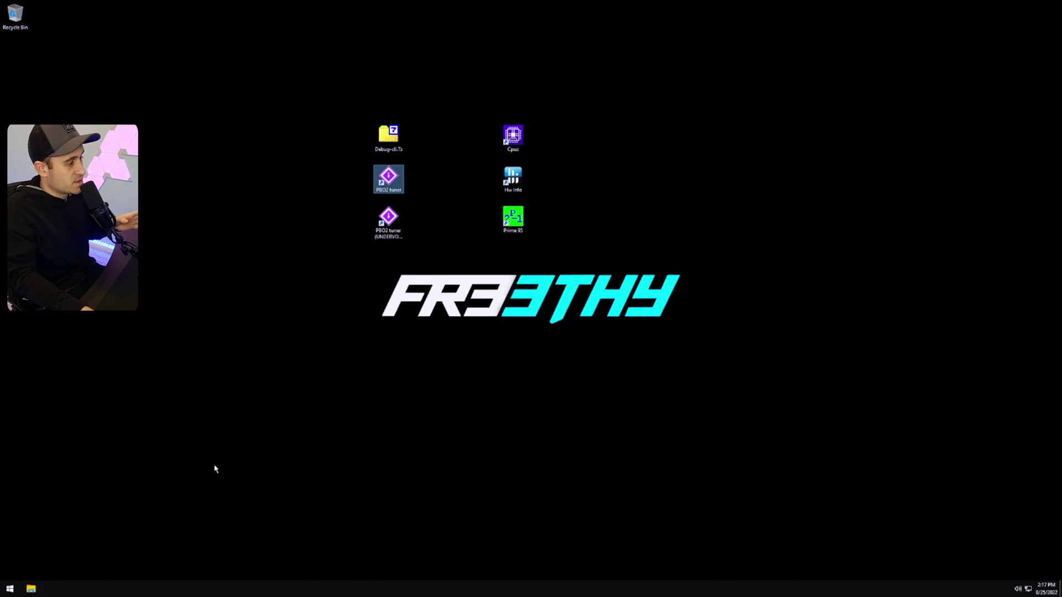
Restart Windows from the Start button's Shut down or sign out menu.
right_click(10, 588)
mouse_move(83, 573)
left_click(143, 576)
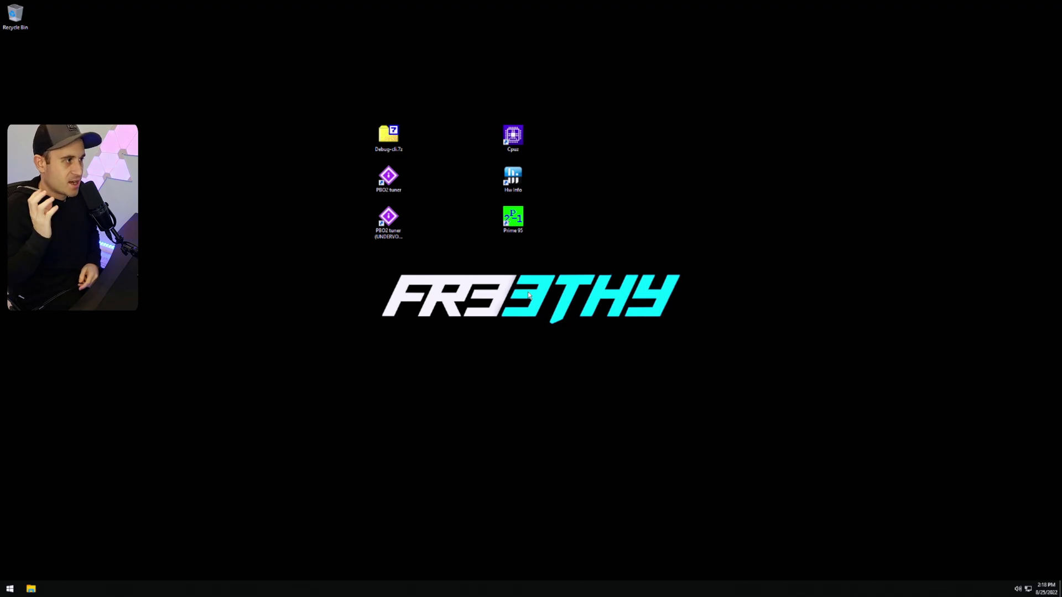
Launch PBO2 Tuner from its desktop shortcut and verify Core0–Core7 all show -20.
left_click(396, 184)
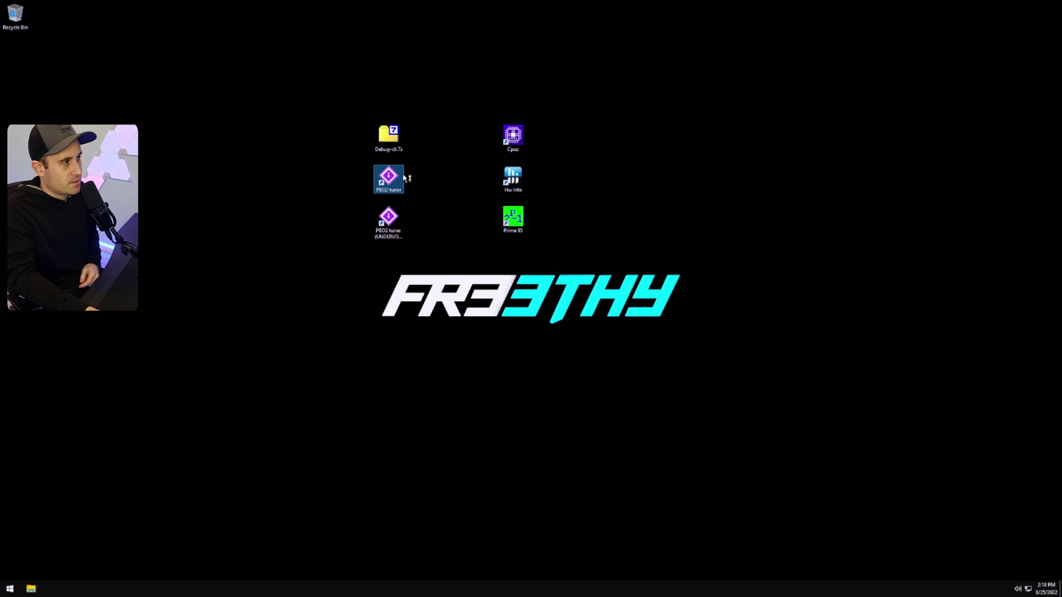
double_click(397, 185)
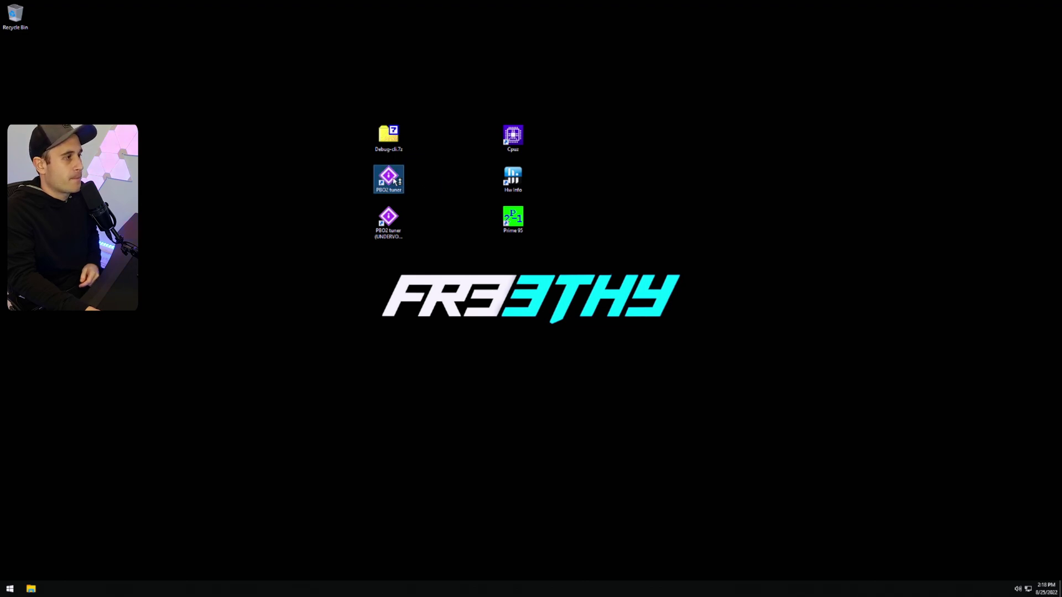
left_click_drag(508, 188, 645, 199)
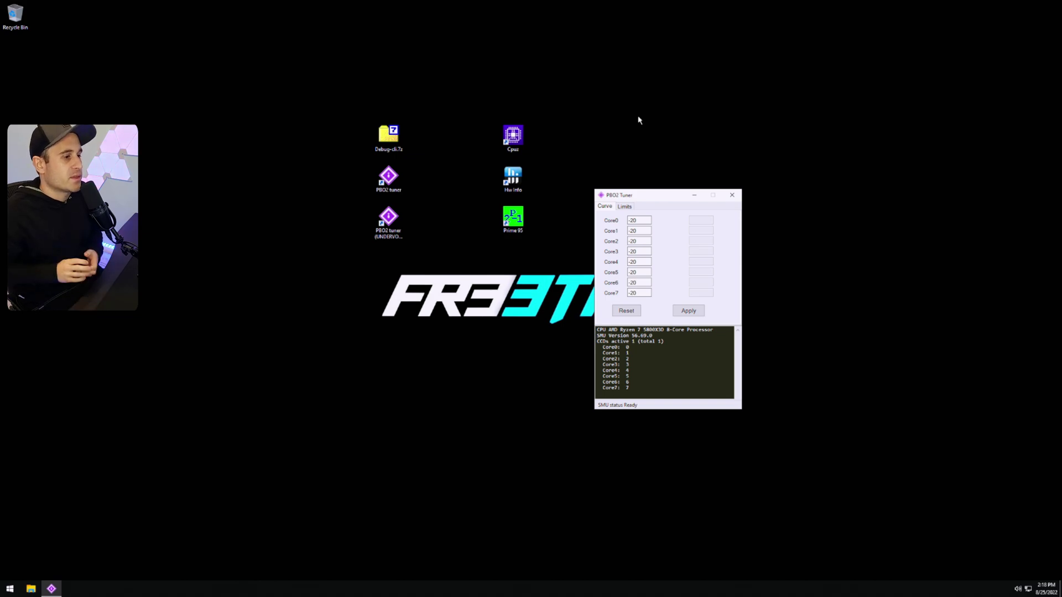